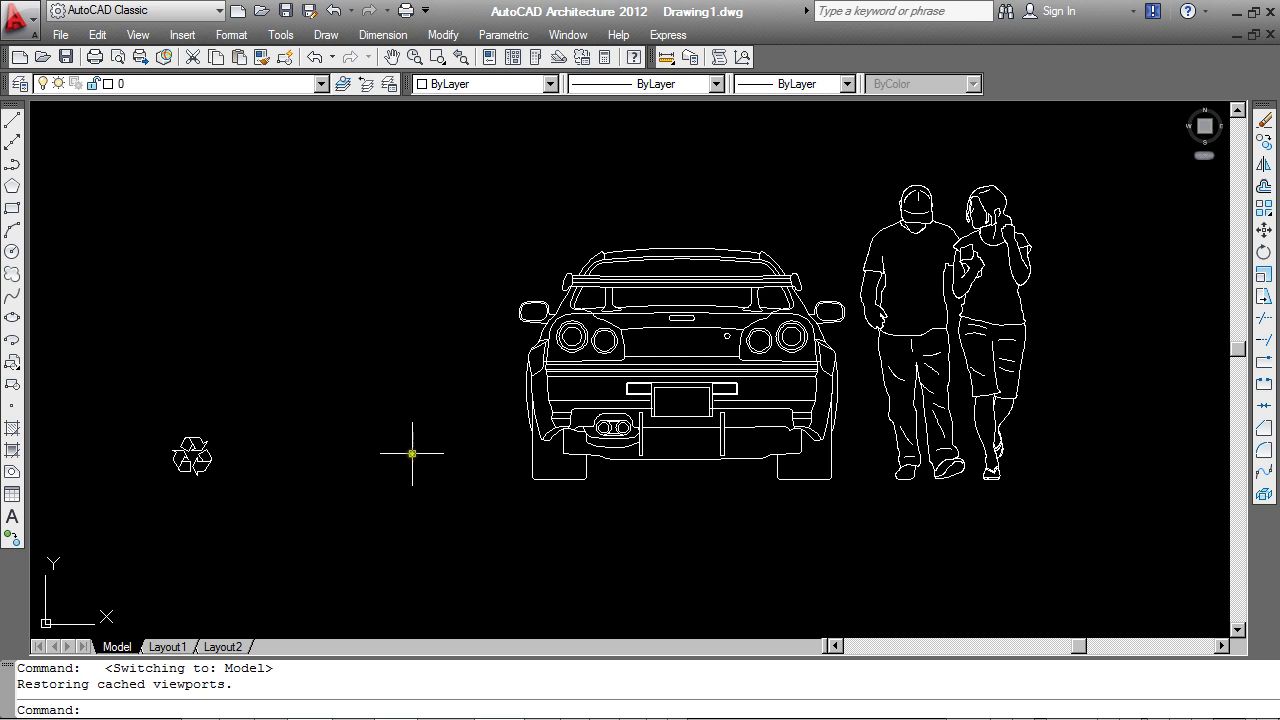
# Step: Zoom and pan the model view to frame the car and people
pyautogui.scroll(5, 160, 465)
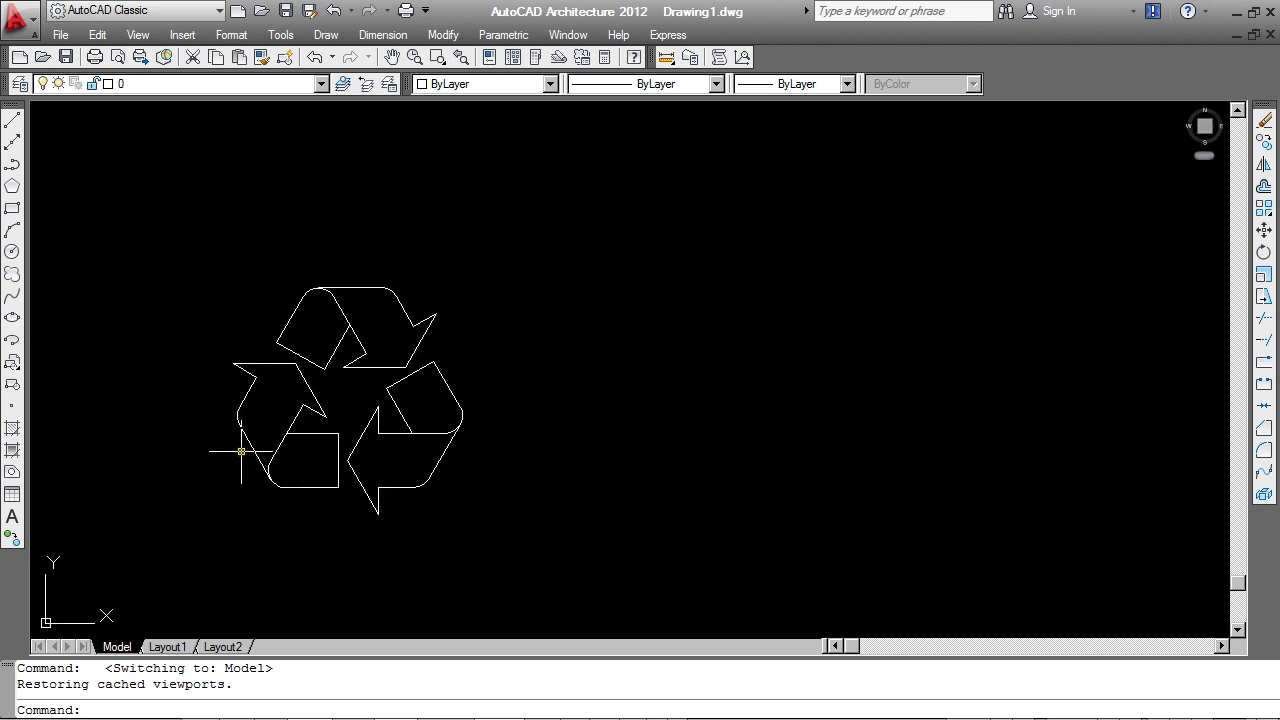
pyautogui.scroll(-5, 245, 447)
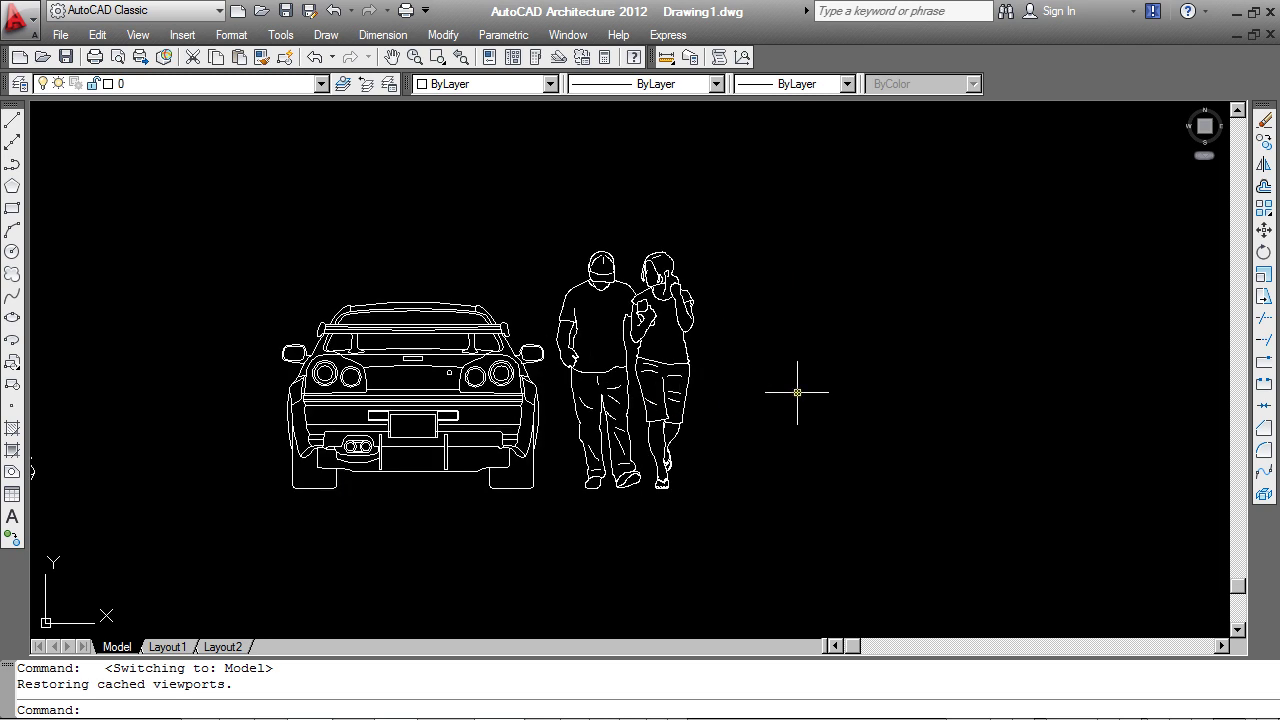
pyautogui.scroll(-3, 289, 482)
pyautogui.scroll(-3, 420, 450)
pyautogui.scroll(-4, 509, 482)
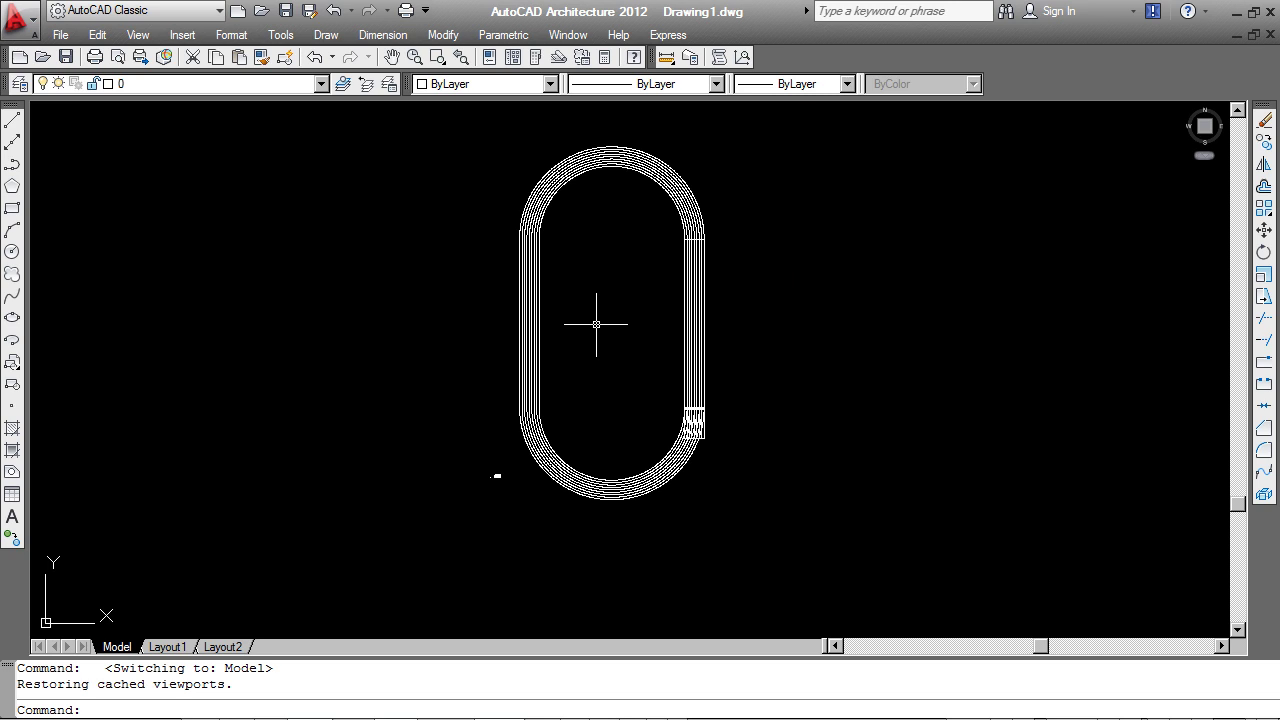
pyautogui.scroll(5, 510, 477)
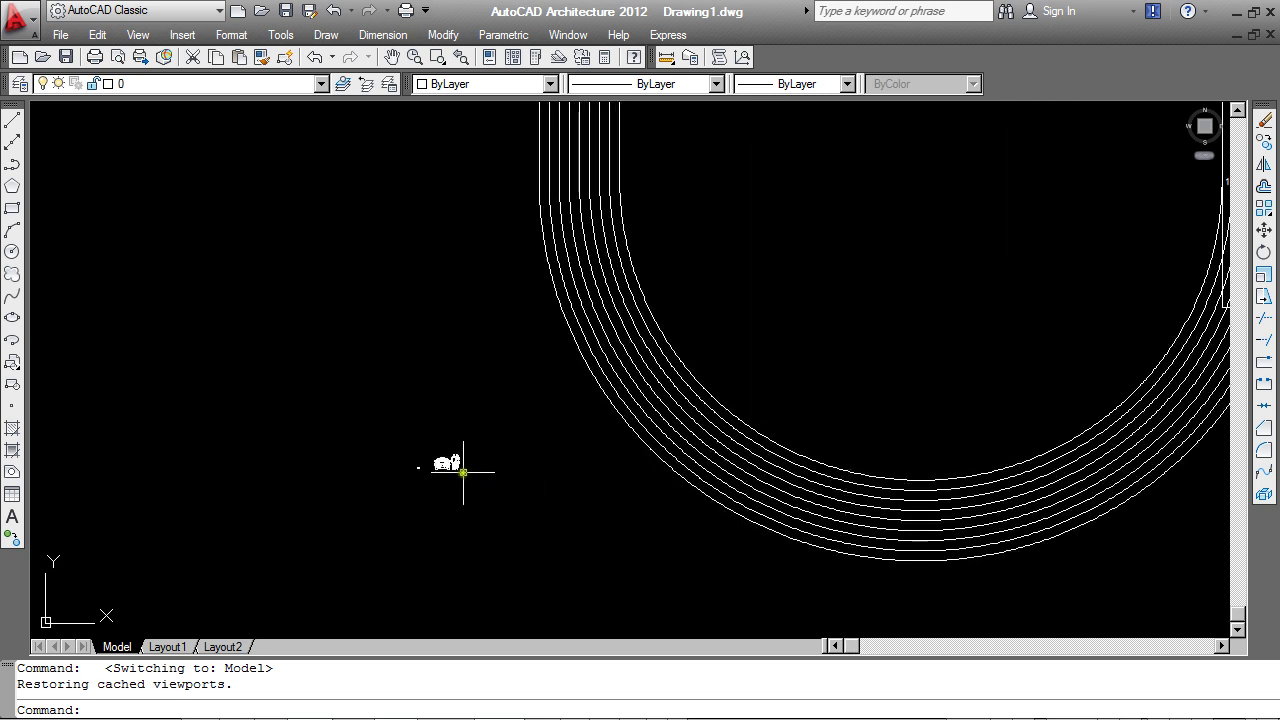
pyautogui.scroll(2, 463, 471)
pyautogui.scroll(3, 363, 466)
pyautogui.scroll(2, 368, 456)
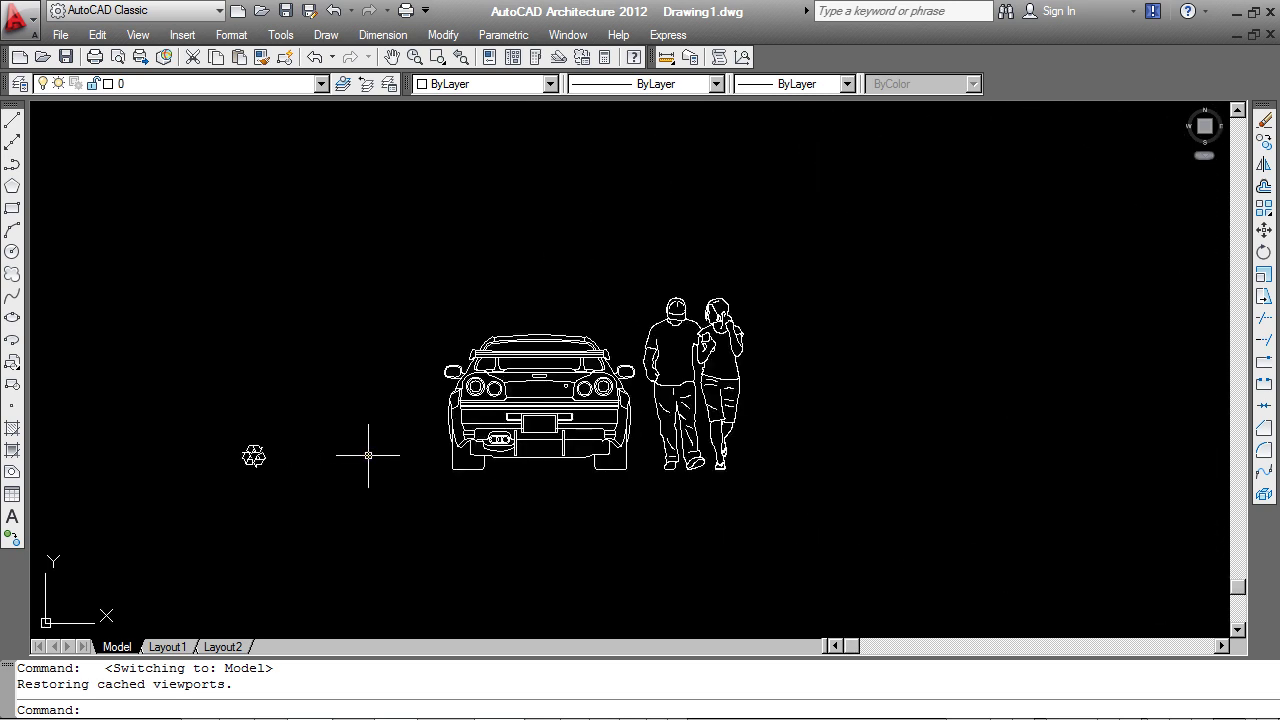
pyautogui.scroll(1, 368, 456)
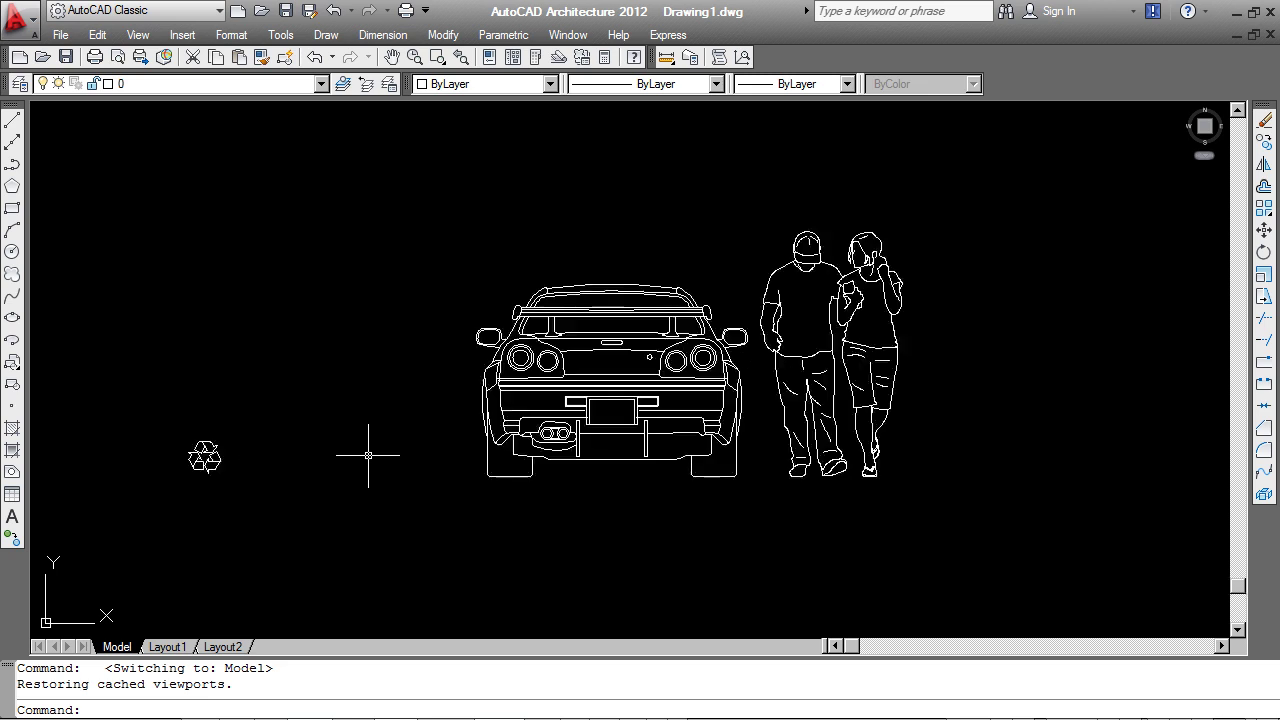
pyautogui.moveTo(368, 456); pyautogui.dragTo(386, 457, button='middle')
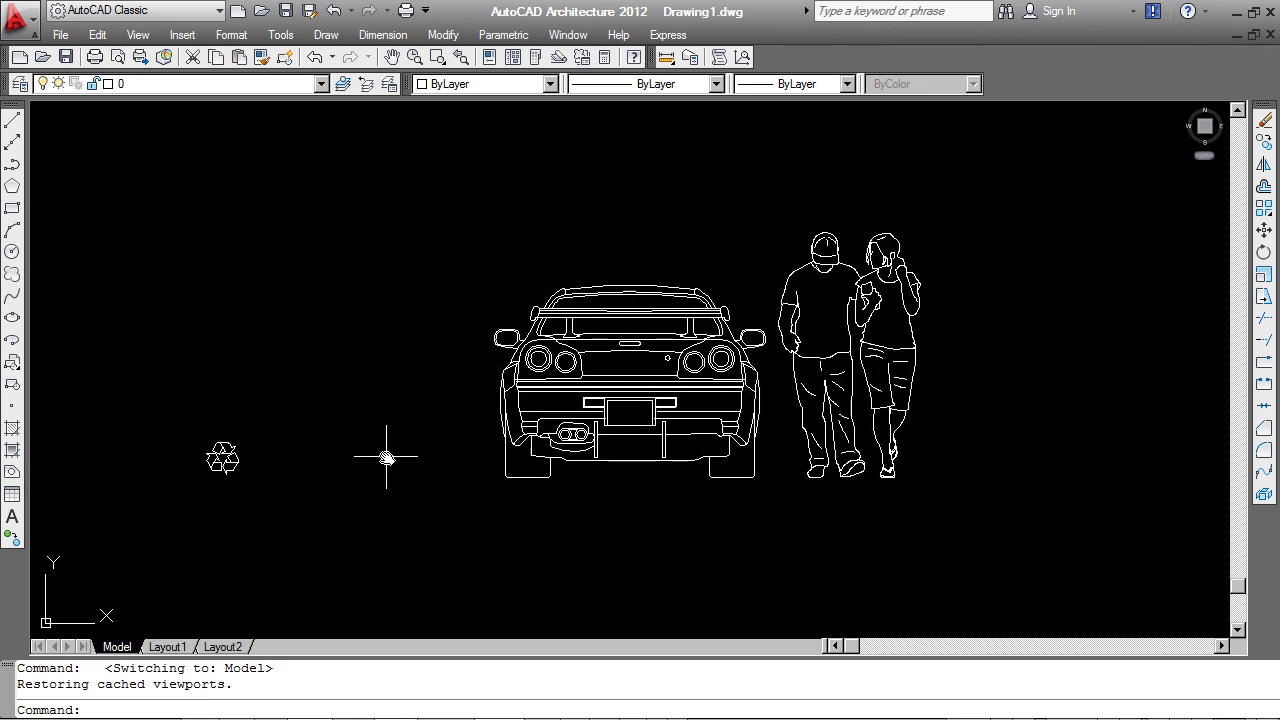
# Step: Load the HIDDEN2 linetype from acadiso.lin, leaving the global scale factor at 1.0000
pyautogui.write('LT')
pyautogui.press('Return')
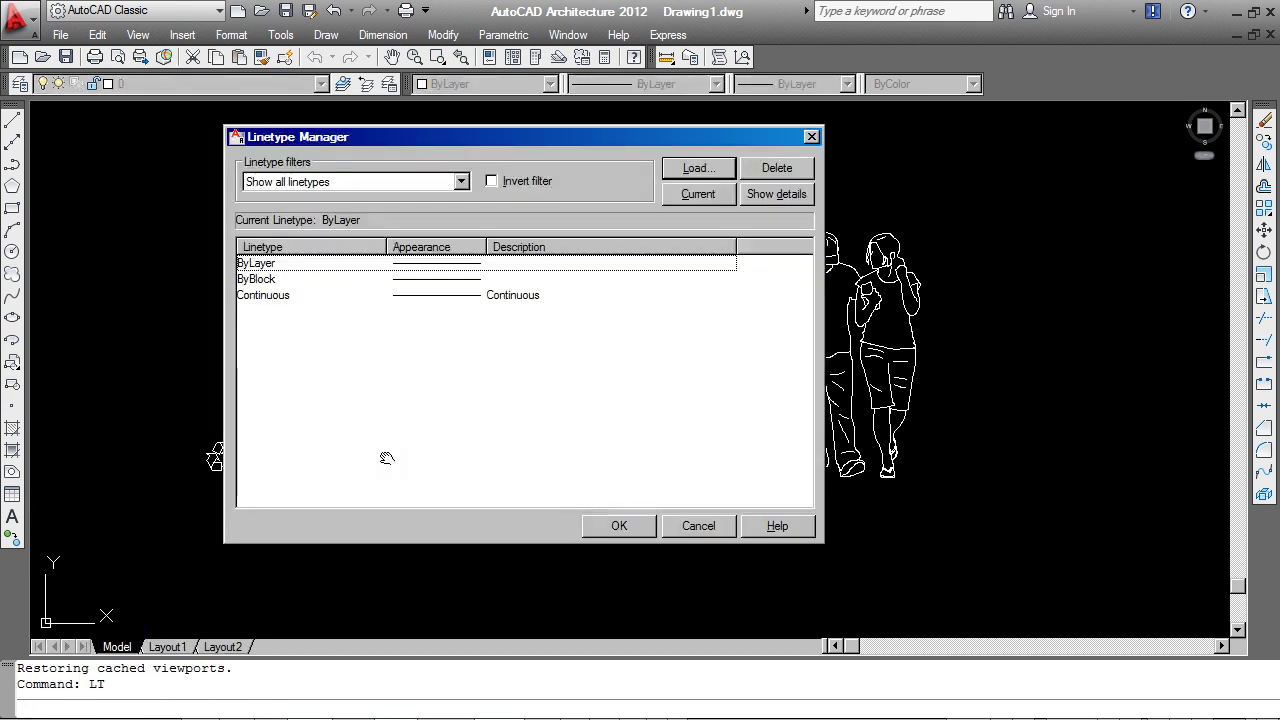
pyautogui.click(388, 454)
pyautogui.click(720, 169)
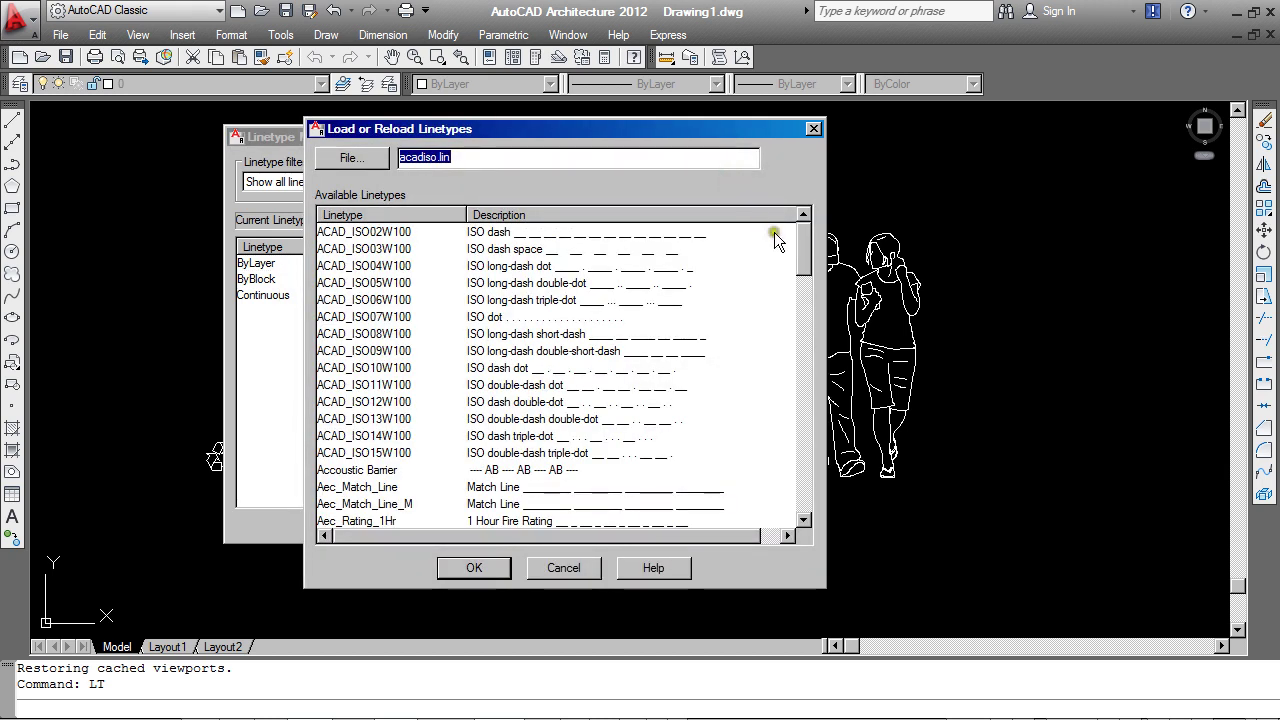
pyautogui.moveTo(805, 245); pyautogui.dragTo(807, 420)
pyautogui.click(348, 437)
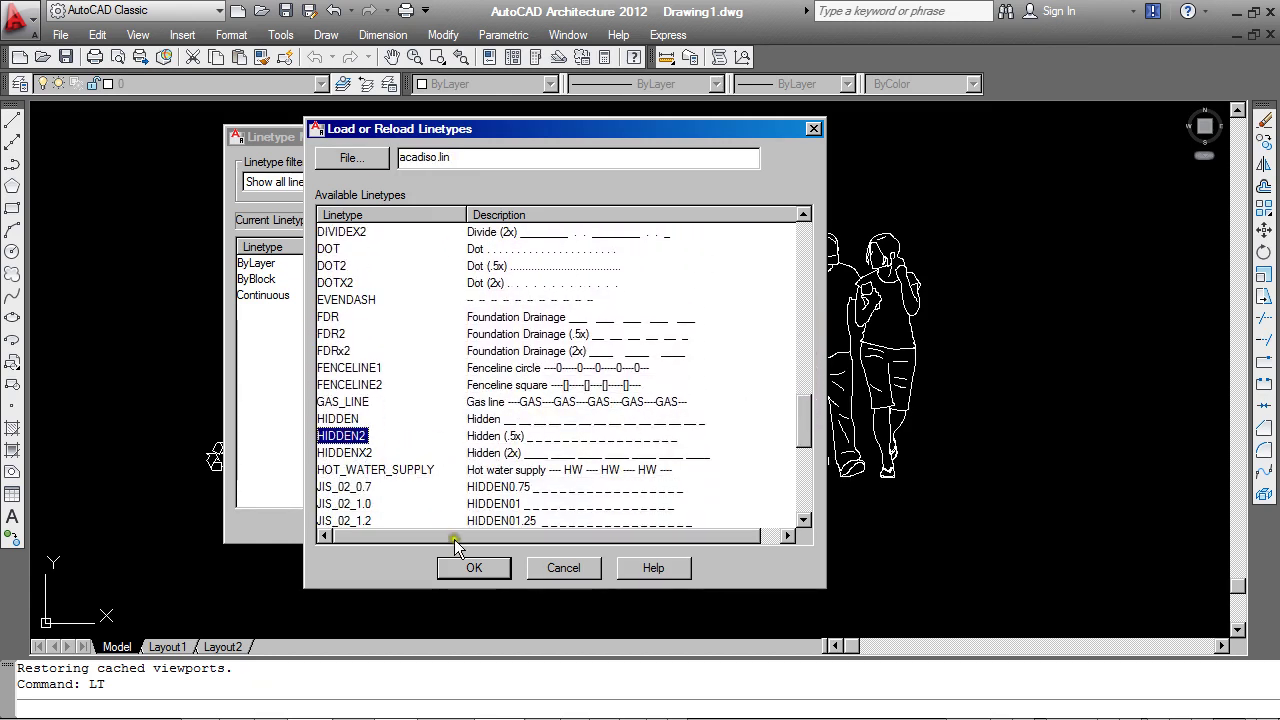
pyautogui.click(473, 567)
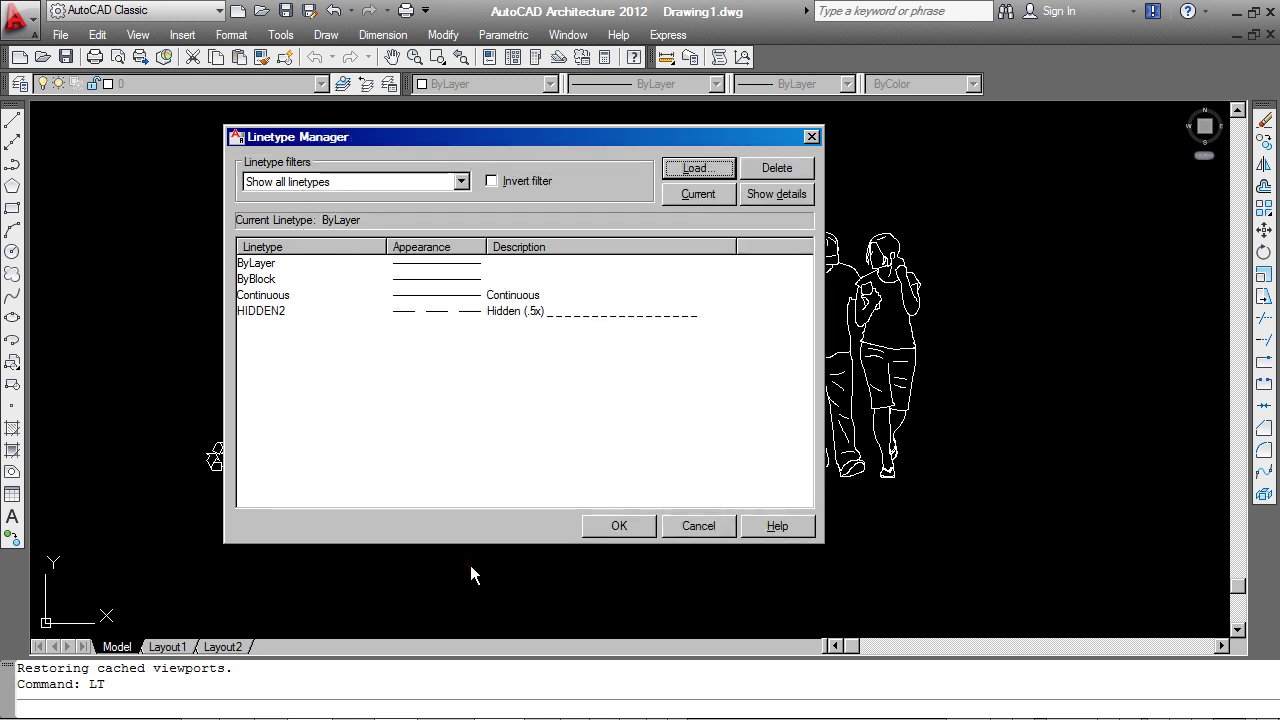
pyautogui.click(764, 195)
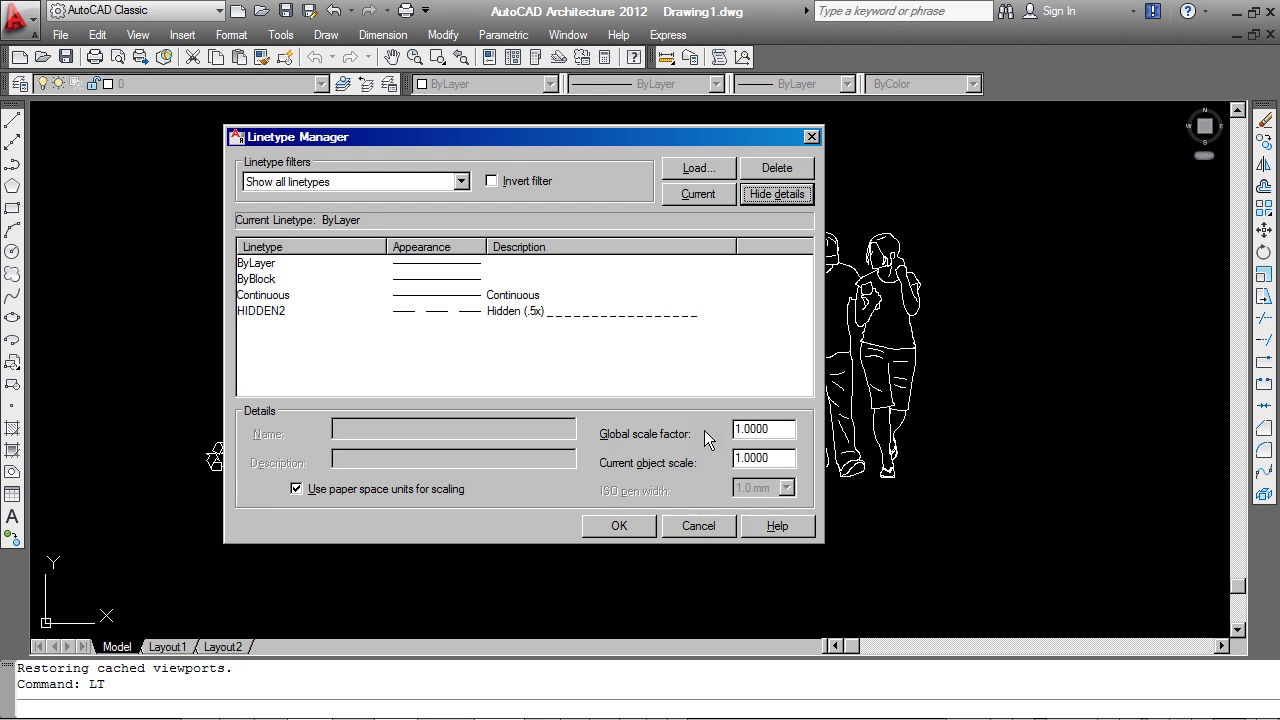
pyautogui.click(634, 527)
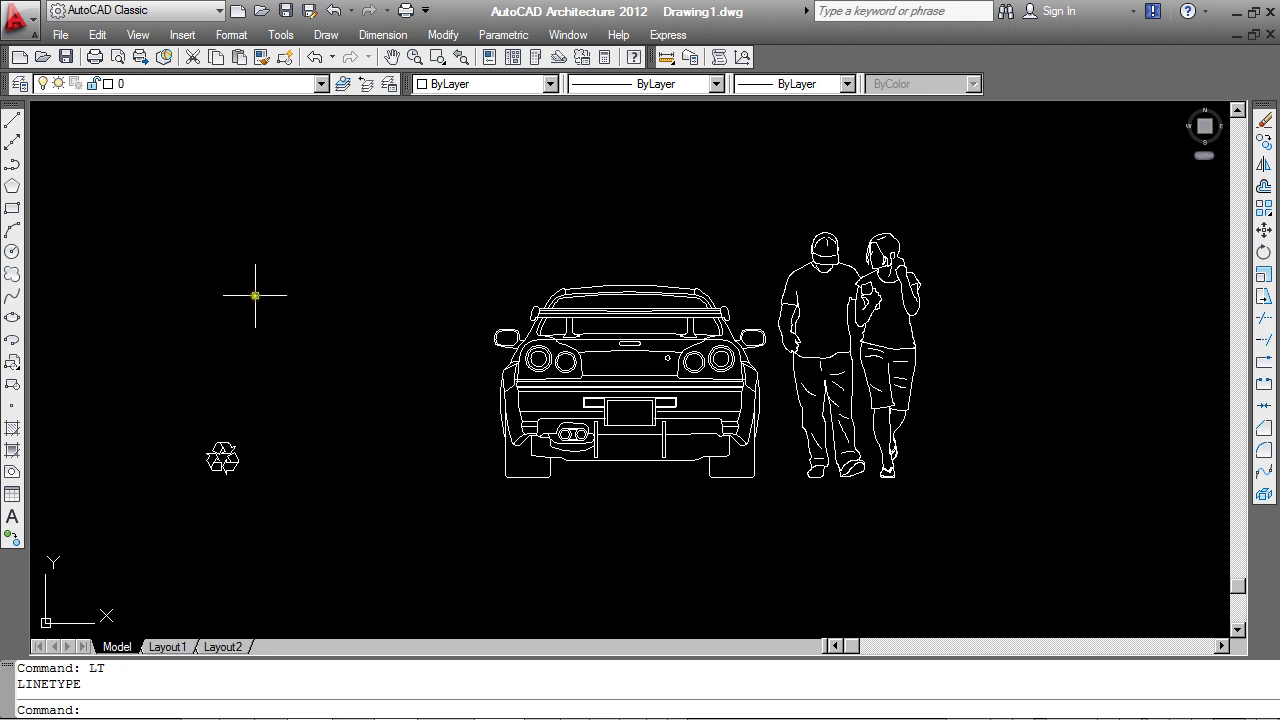
# Step: Add a new layer named 'Dashed Lines' in the Layer Properties Manager
pyautogui.click(20, 84)
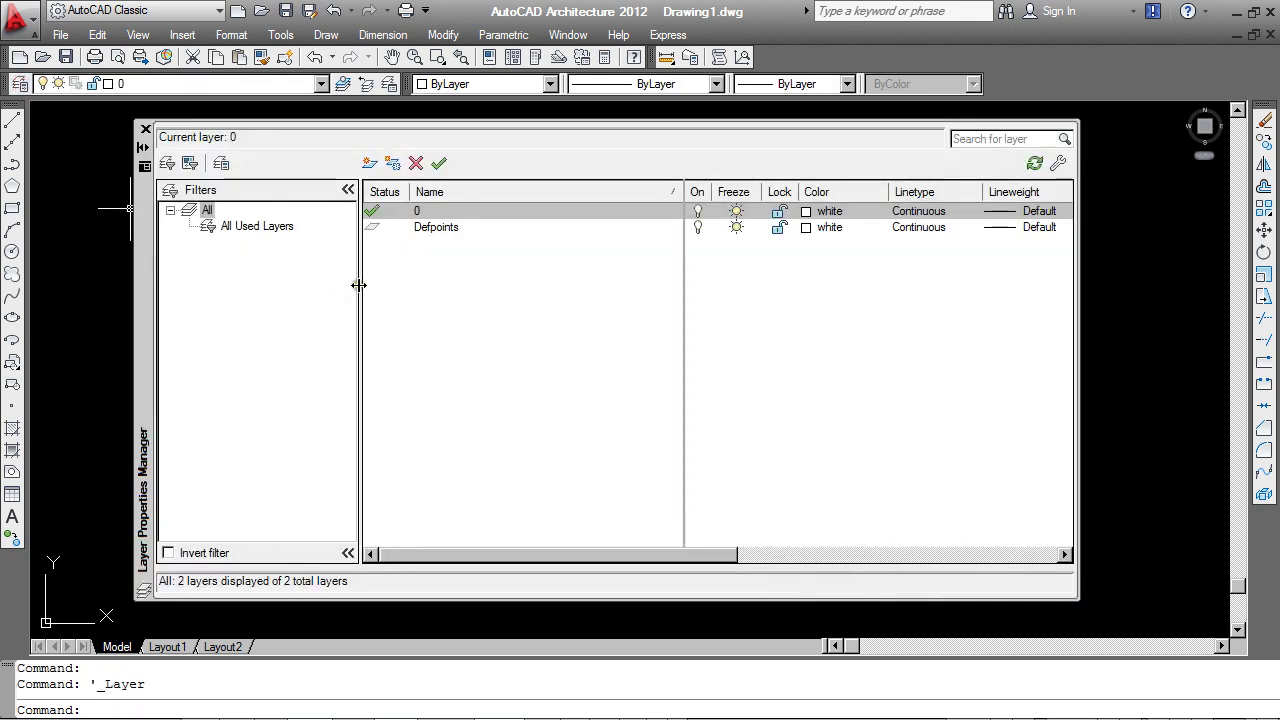
pyautogui.rightClick(503, 344)
pyautogui.click(540, 410)
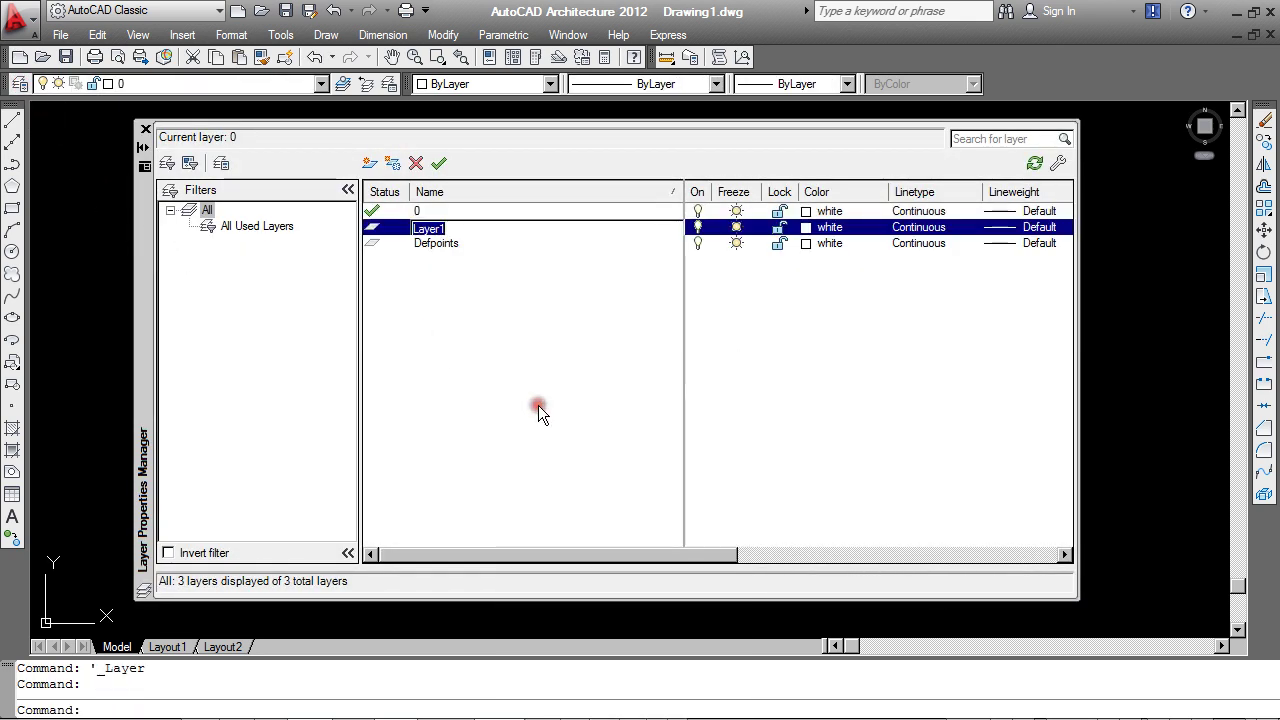
pyautogui.write('Dashed Lines')
pyautogui.press('Return')
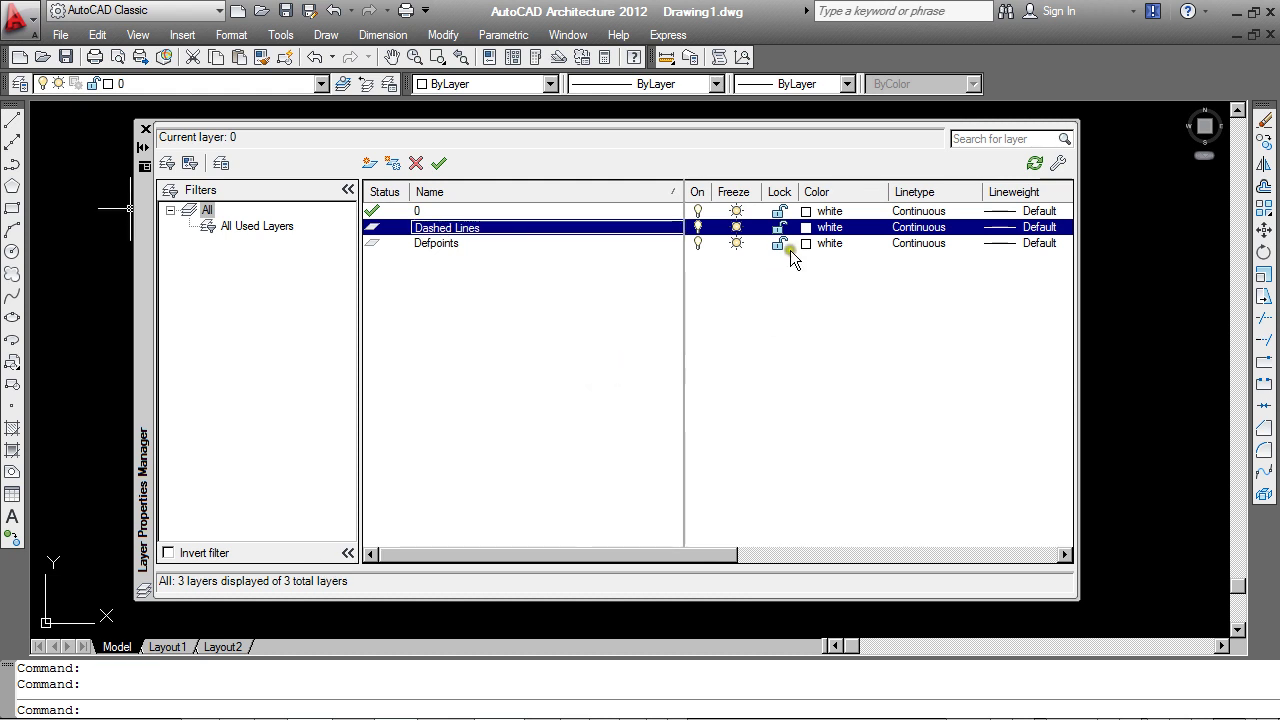
# Step: Give Dashed Lines green colour and HIDDEN2 linetype, and make it the current layer
pyautogui.click(829, 228)
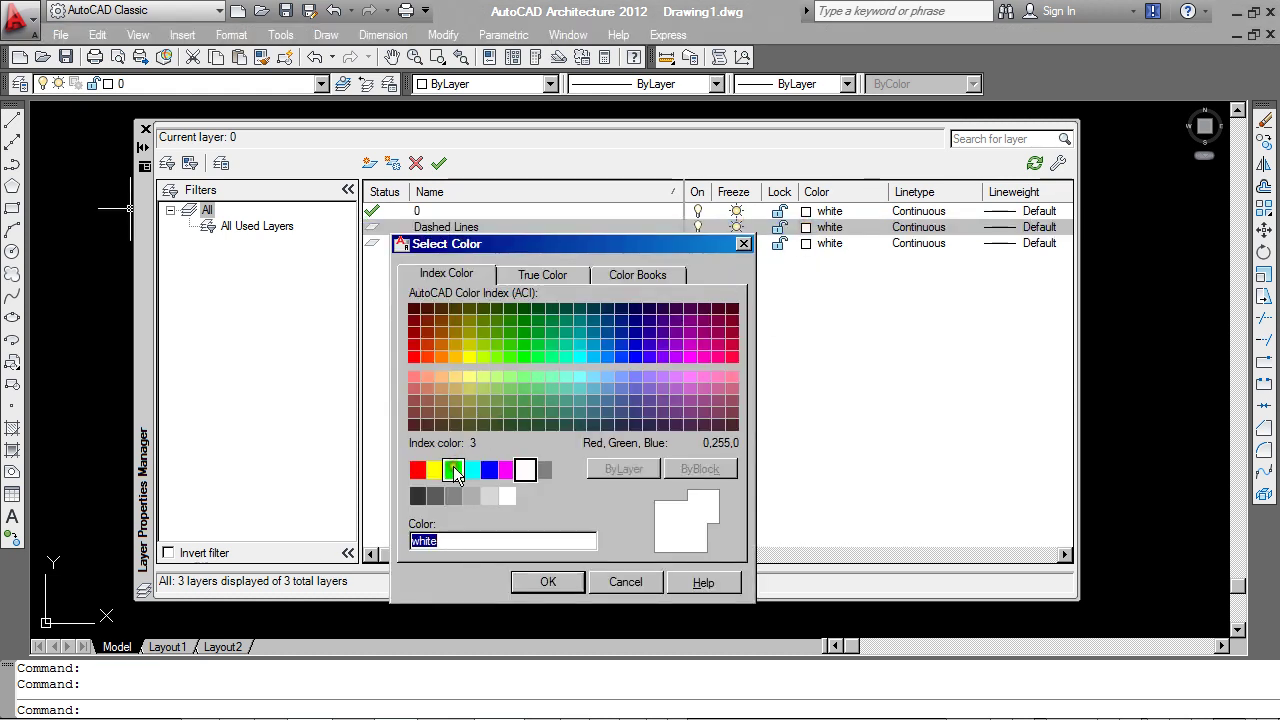
pyautogui.click(453, 469)
pyautogui.click(548, 582)
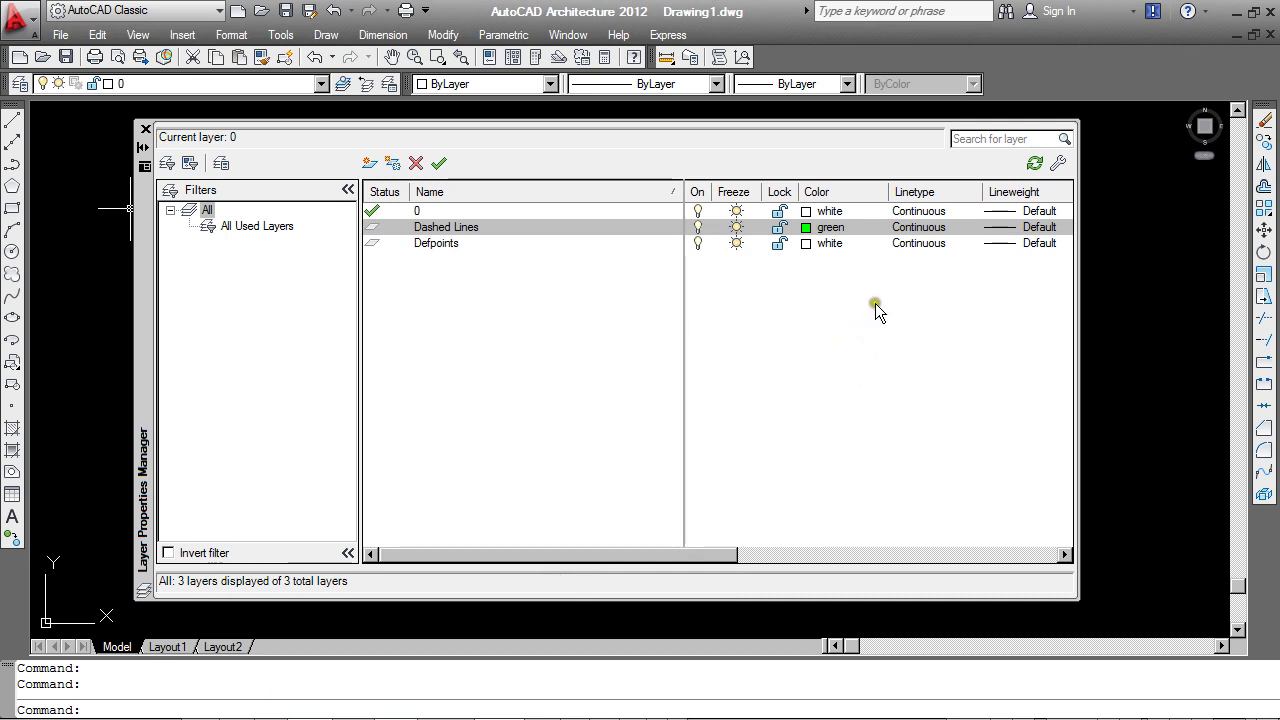
pyautogui.click(916, 228)
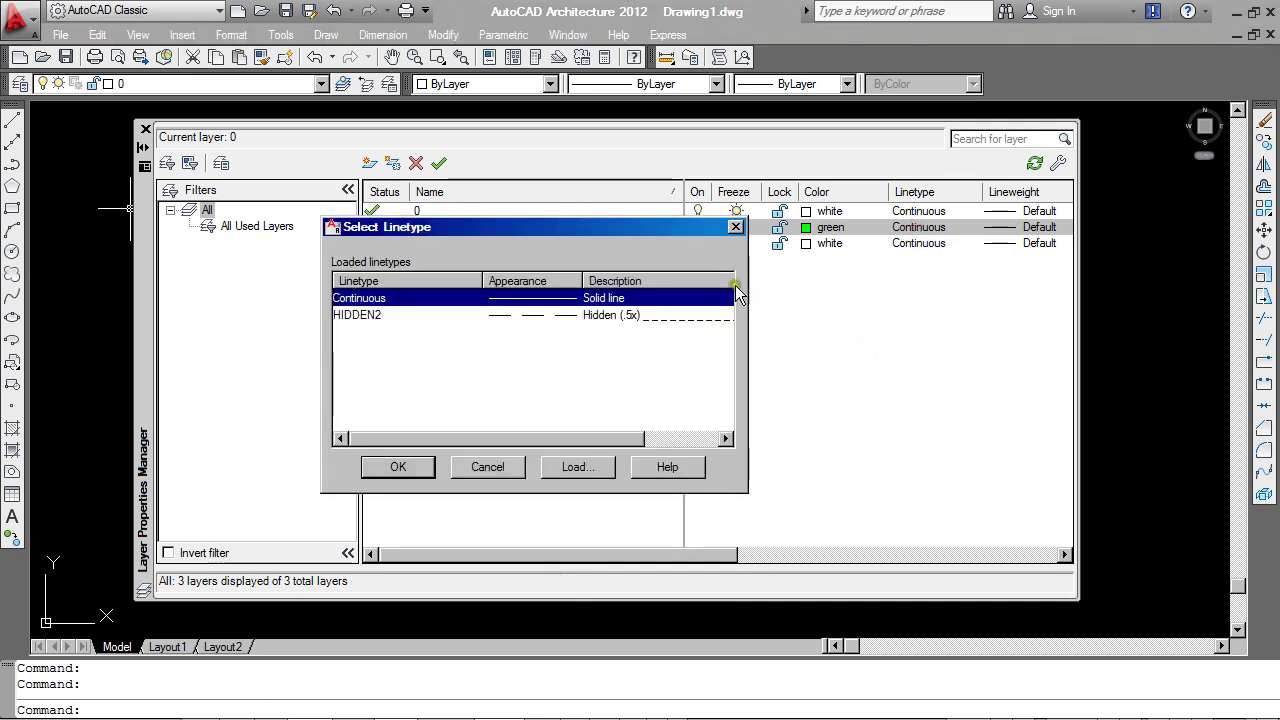
pyautogui.click(360, 315)
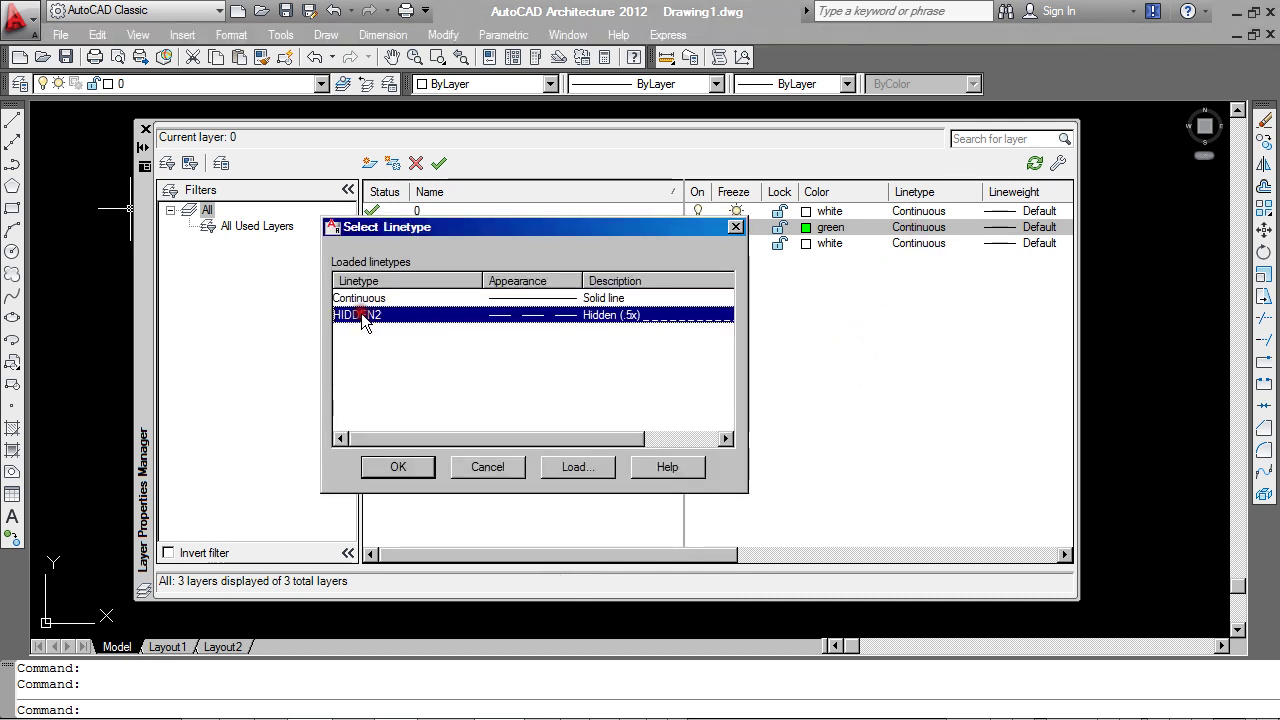
pyautogui.click(404, 470)
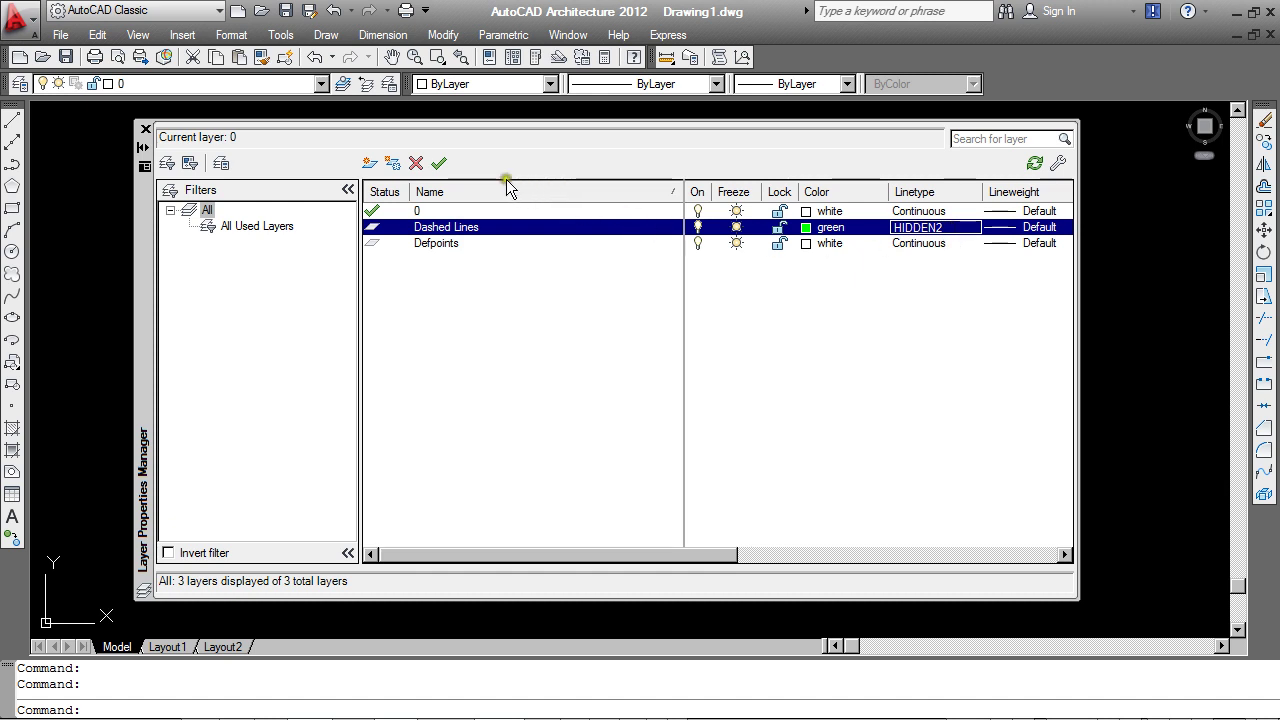
pyautogui.click(440, 165)
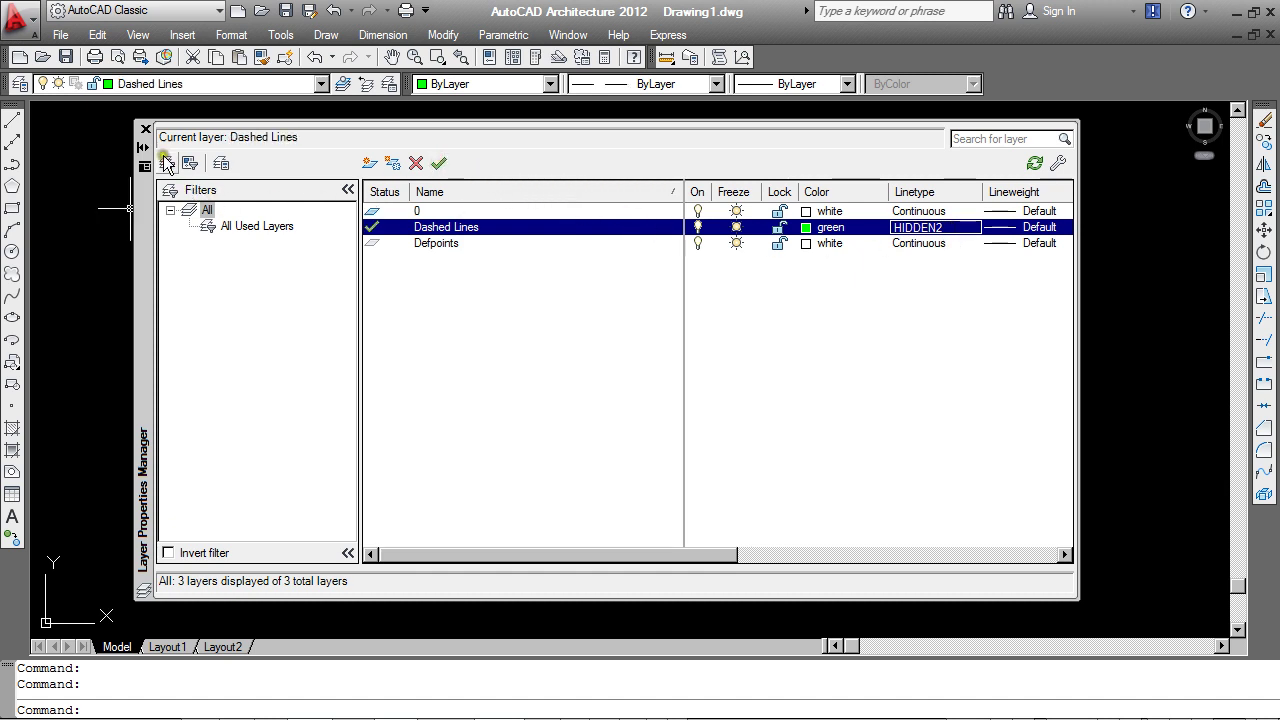
pyautogui.click(145, 130)
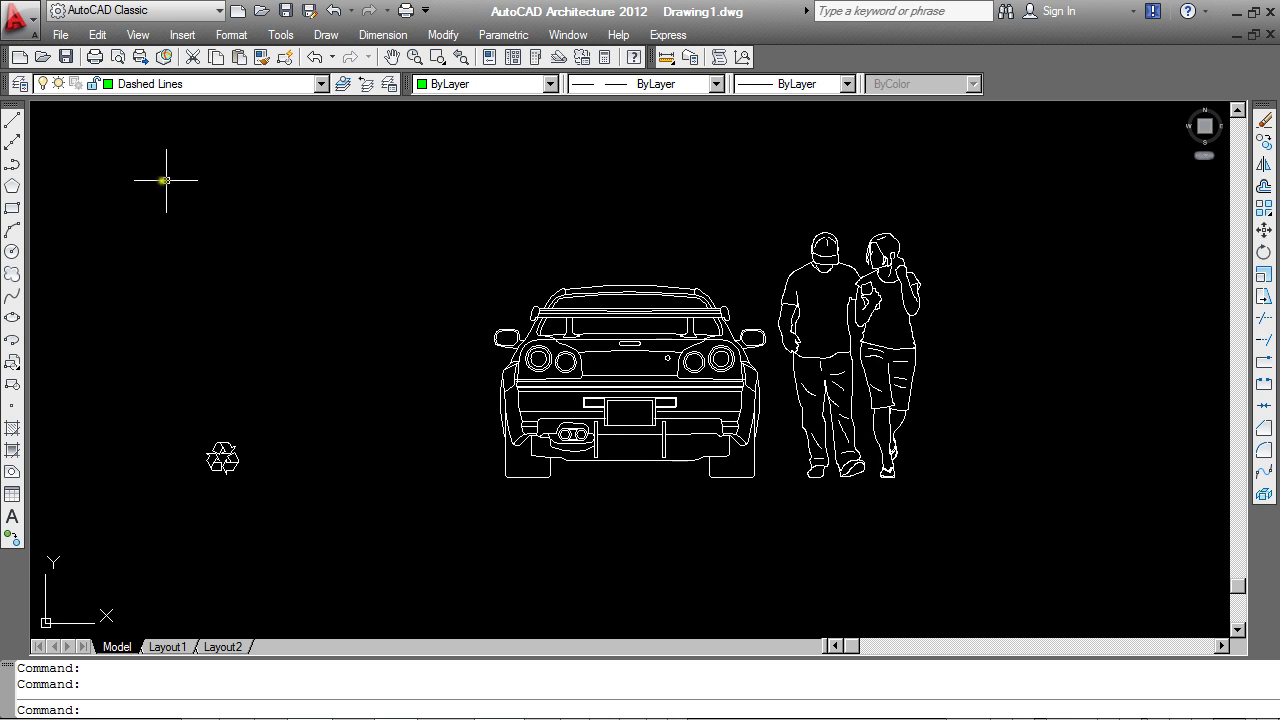
# Step: Draw a horizontal line beneath the car and people
pyautogui.click(13, 122)
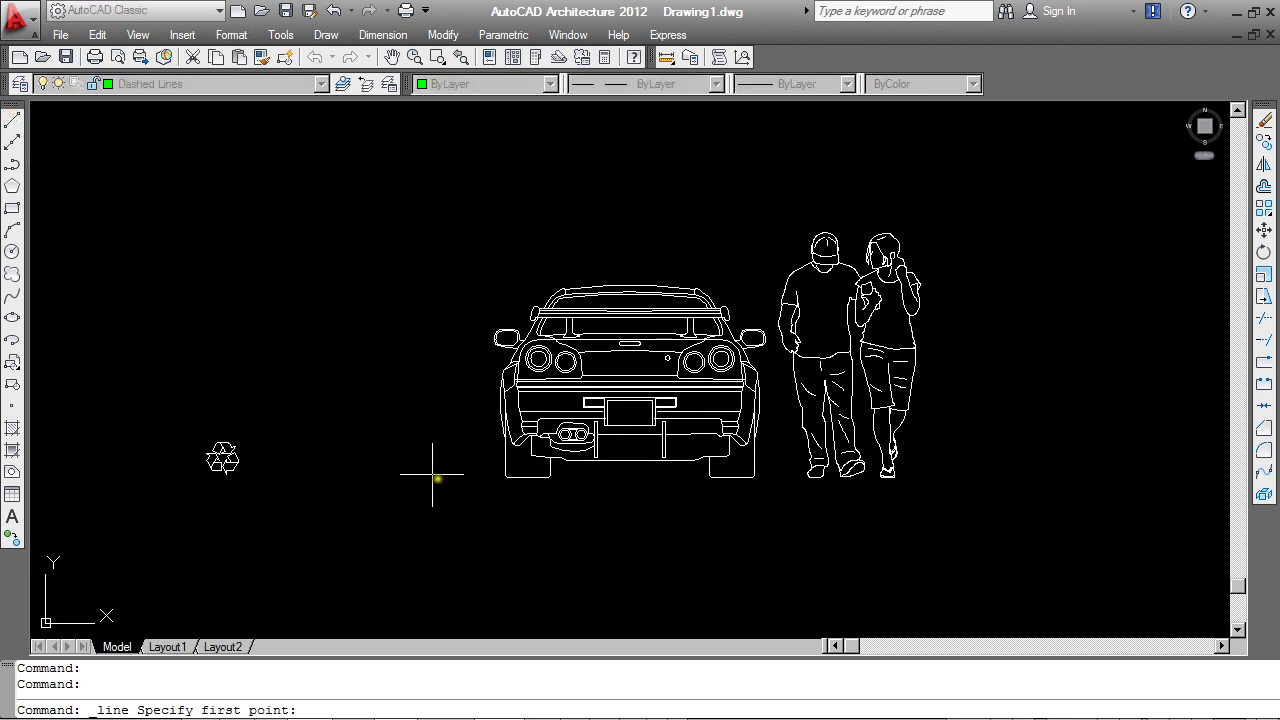
pyautogui.click(489, 511)
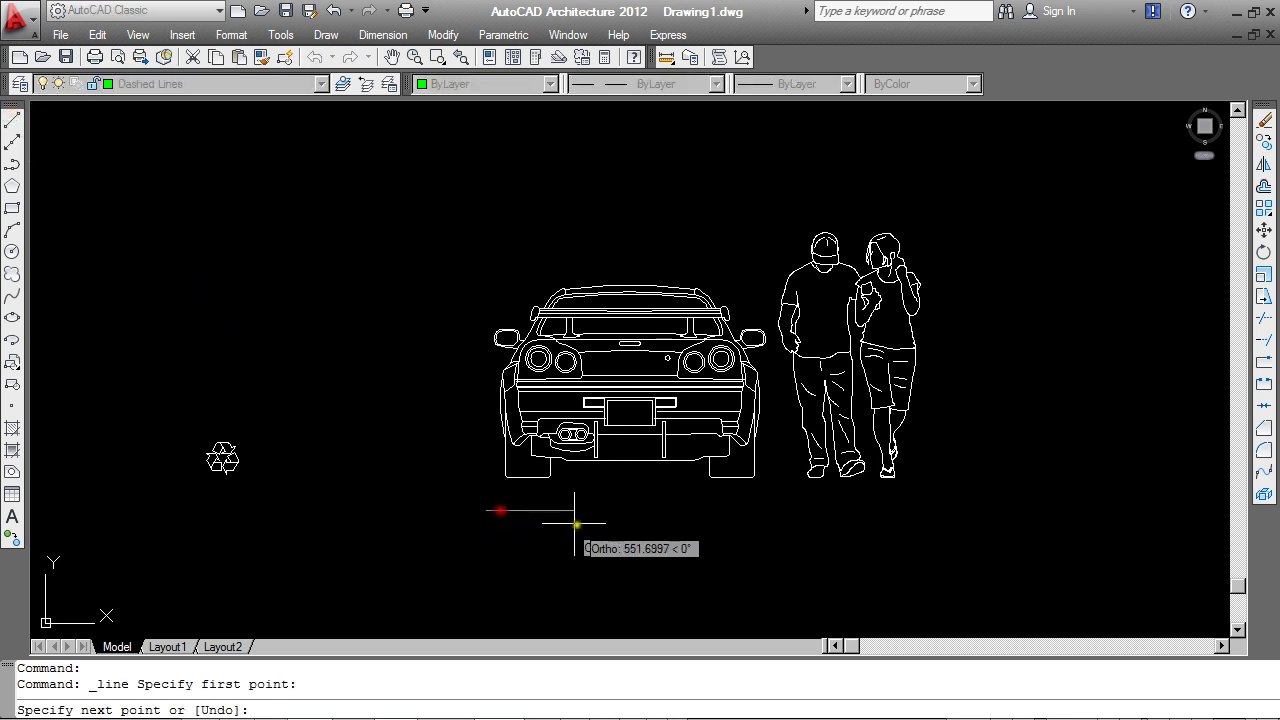
pyautogui.click(914, 512)
pyautogui.press('Escape')
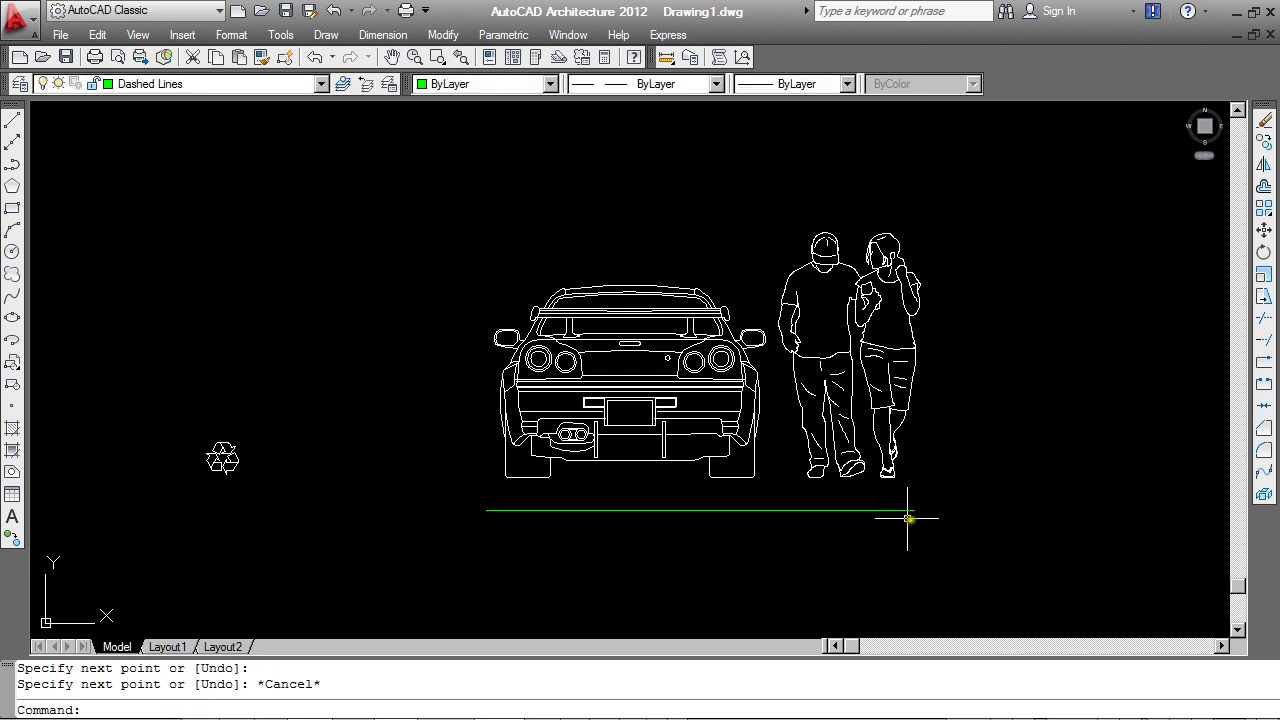
# Step: Draw a short horizontal line beneath the recycle symbol
pyautogui.click(15, 125)
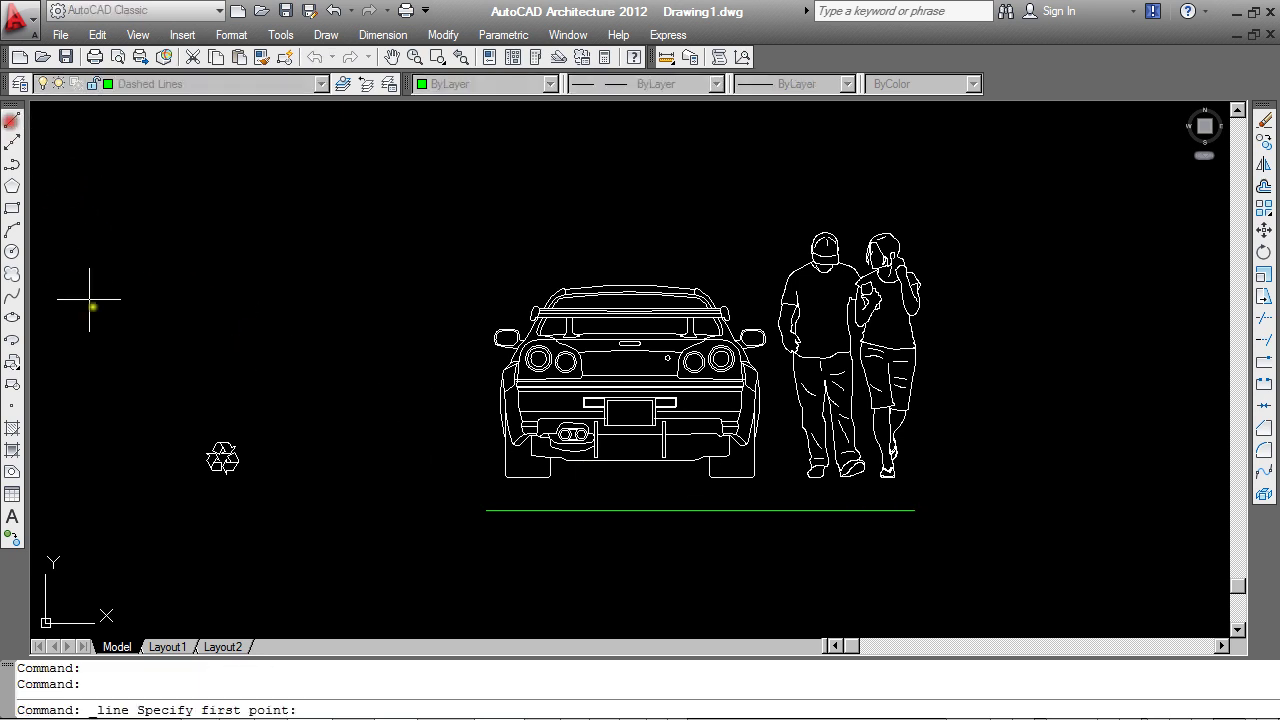
pyautogui.click(205, 490)
pyautogui.click(247, 490)
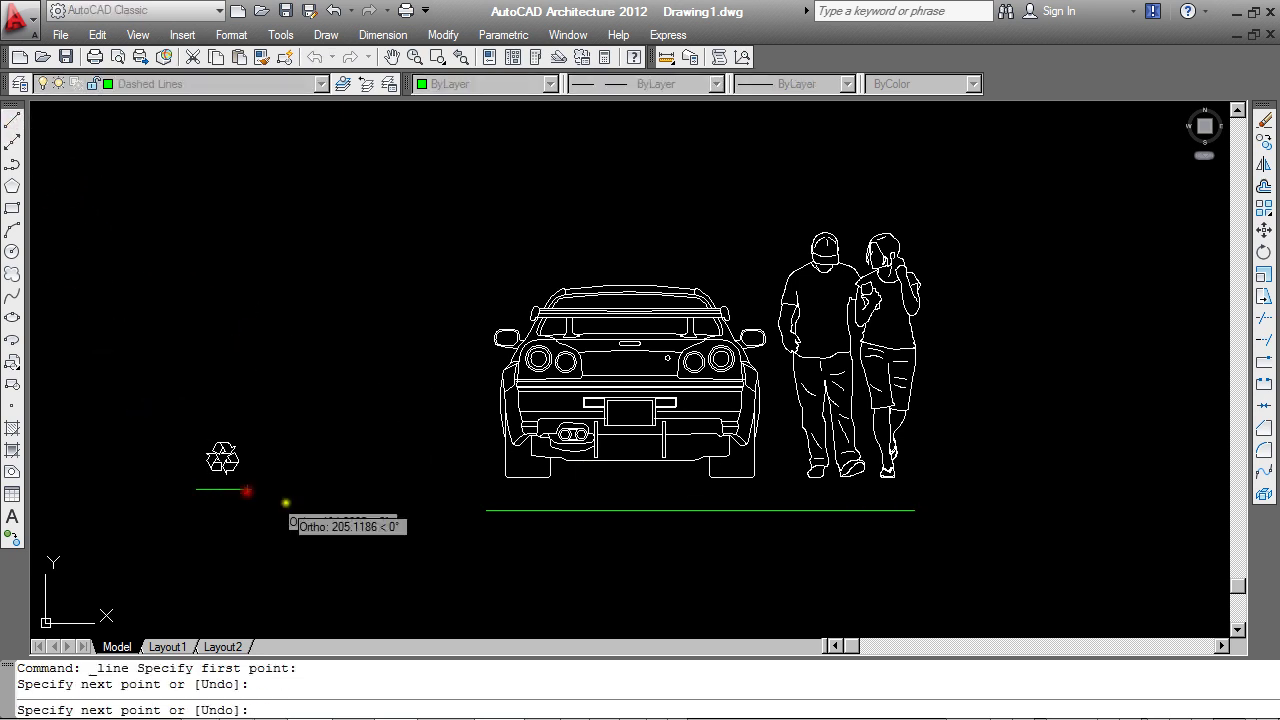
pyautogui.press('Escape')
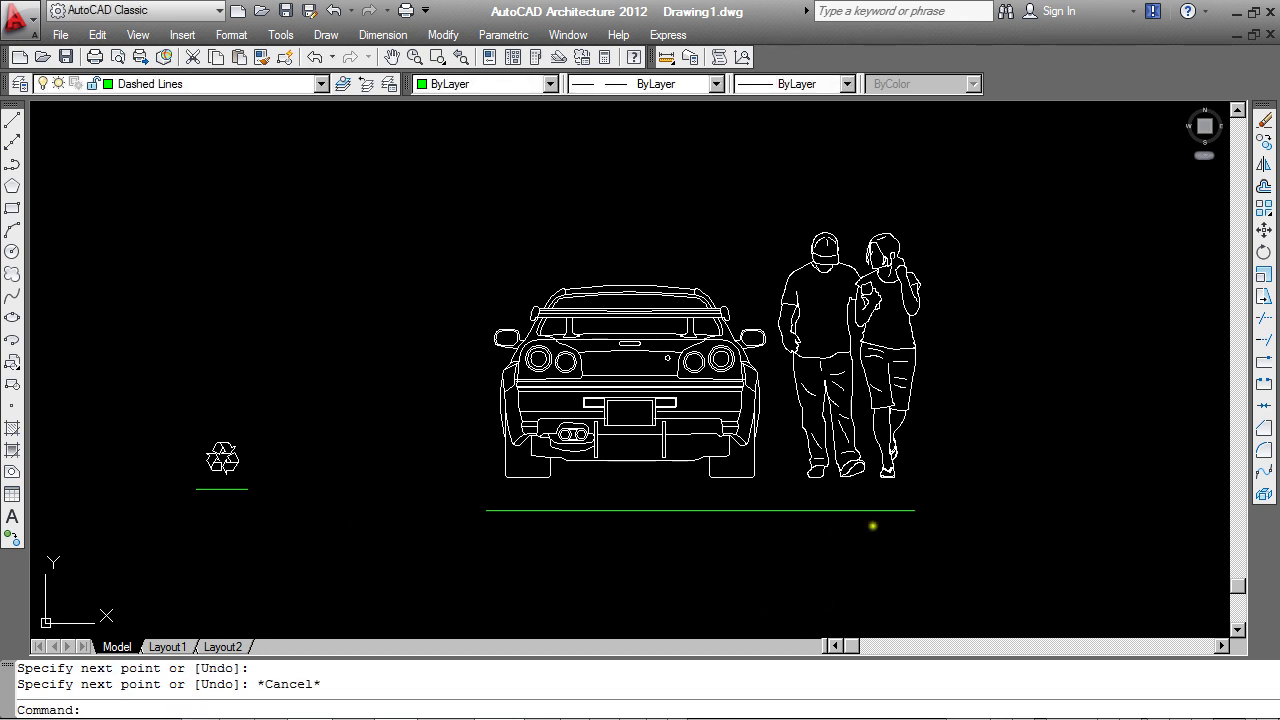
pyautogui.scroll(8, 900, 505)
pyautogui.scroll(4, 911, 498)
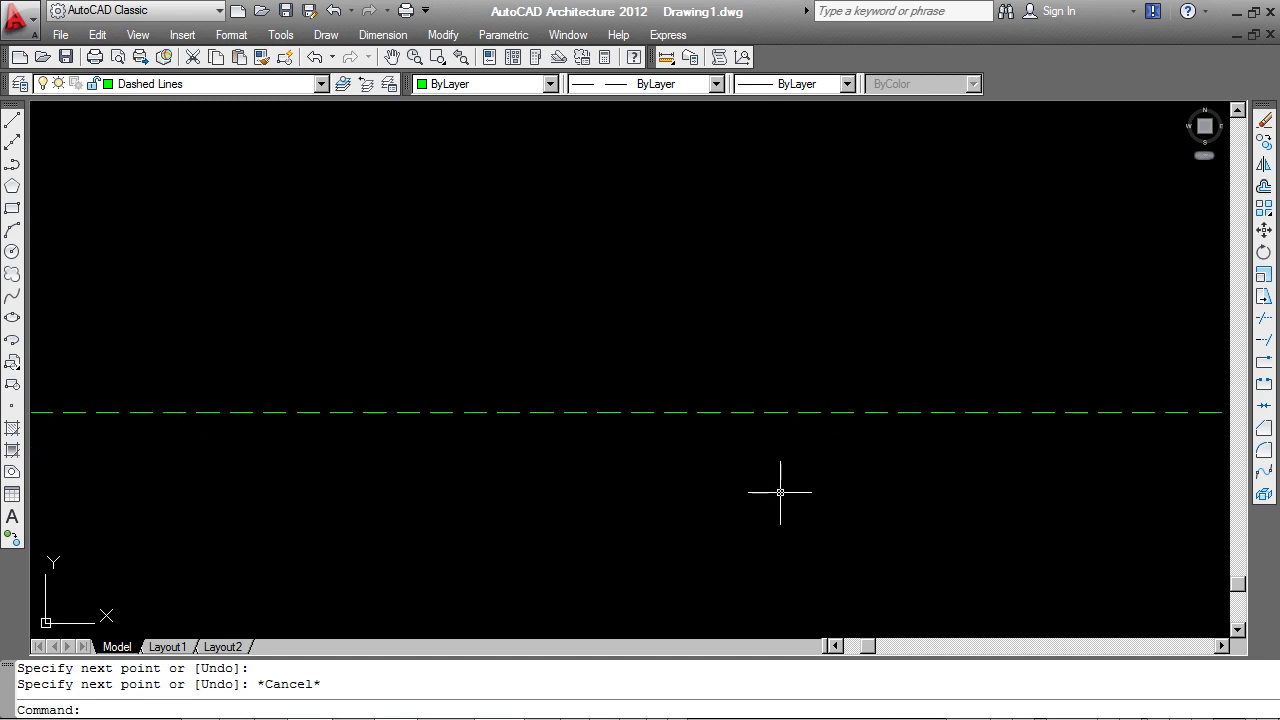
pyautogui.scroll(-3, 780, 493)
pyautogui.scroll(-5, 780, 492)
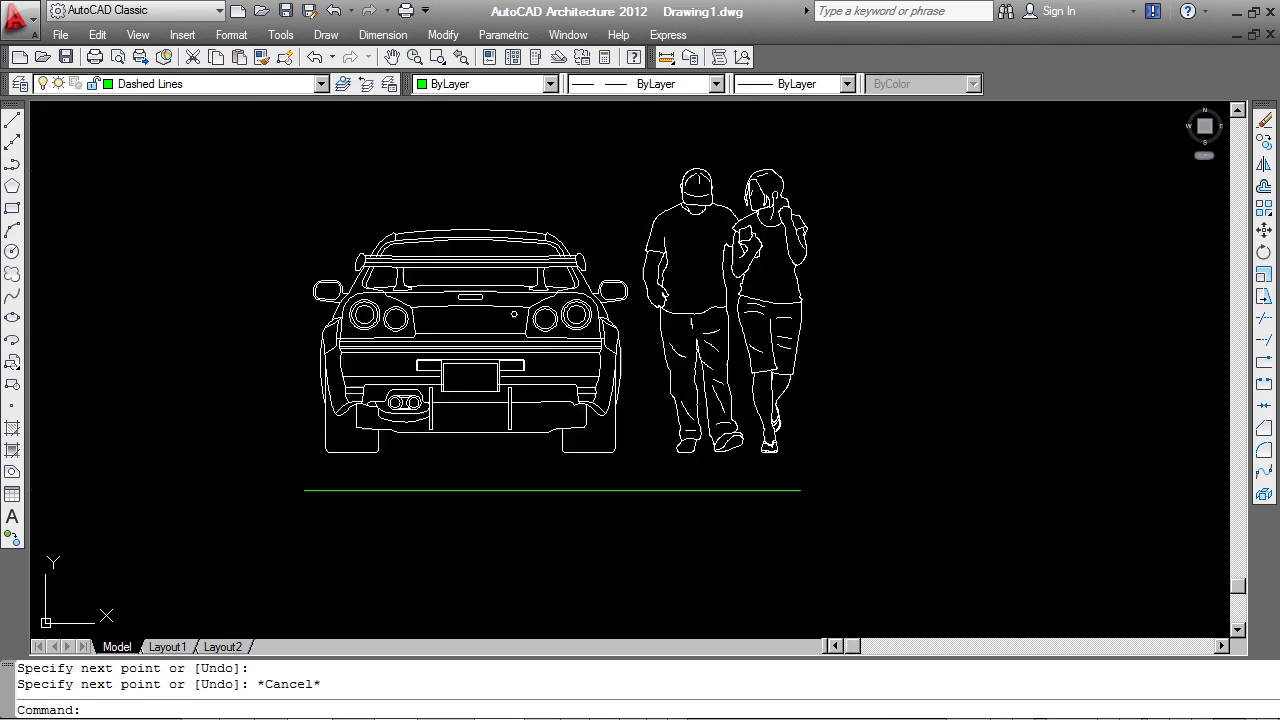
pyautogui.scroll(2, 395, 401)
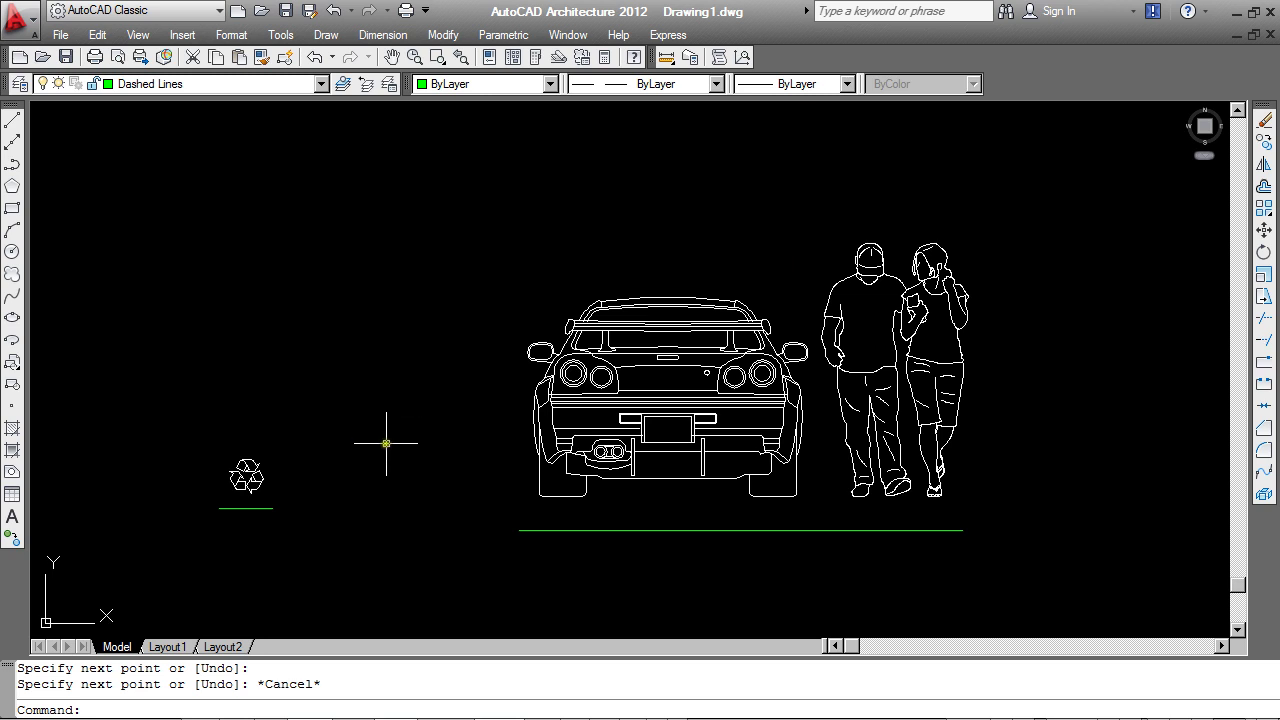
pyautogui.scroll(5, 186, 500)
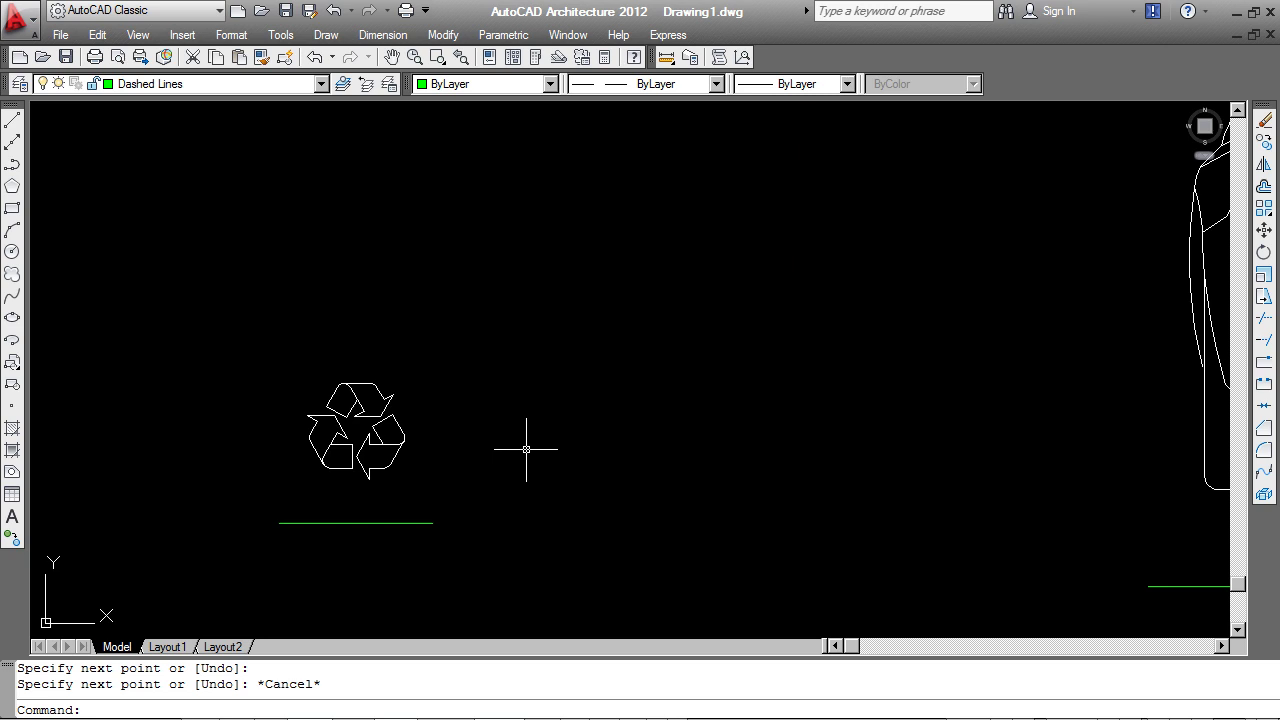
# Step: Set the global linetype scale (LTS) to 5
pyautogui.write('LTS')
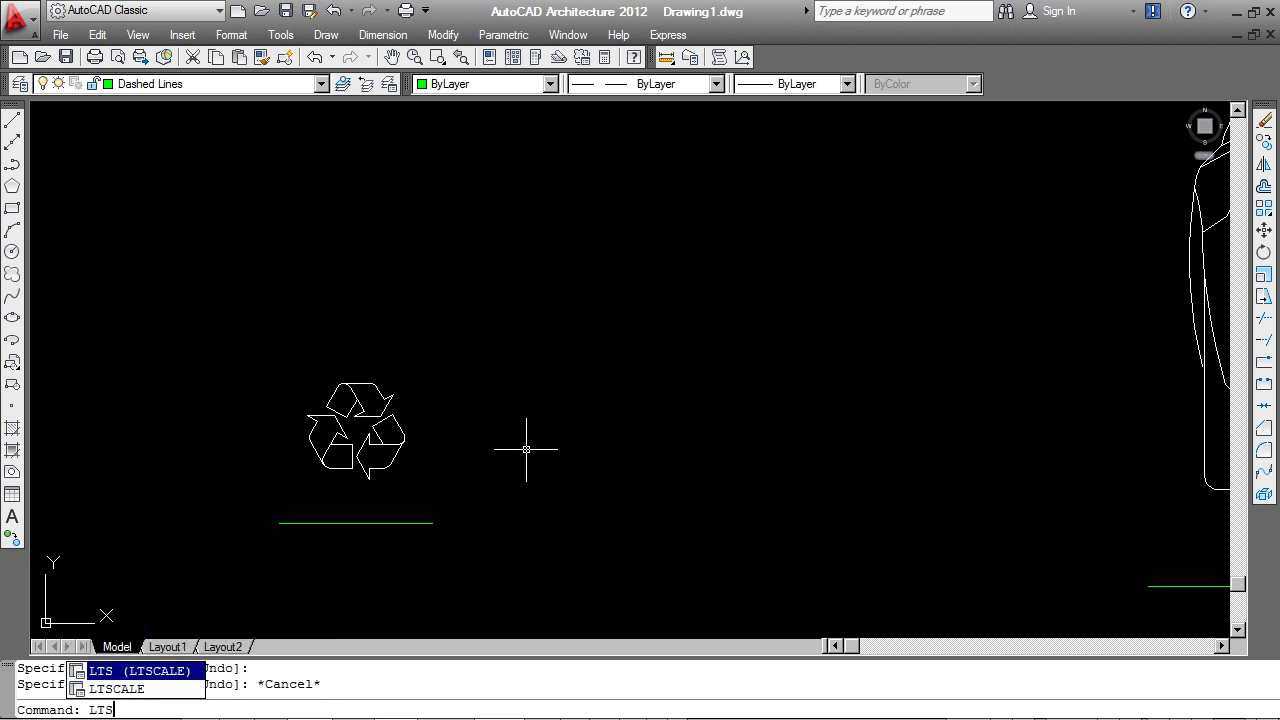
pyautogui.press('Return')
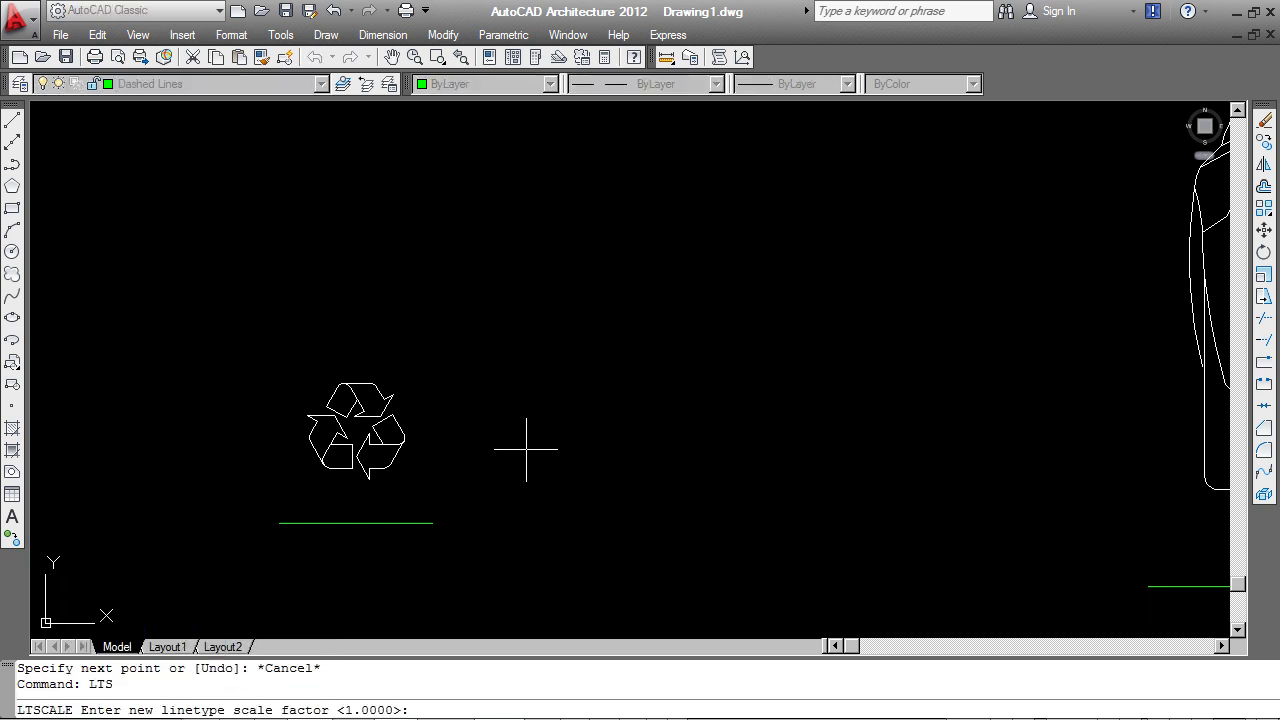
pyautogui.write('5')
pyautogui.press('Return')
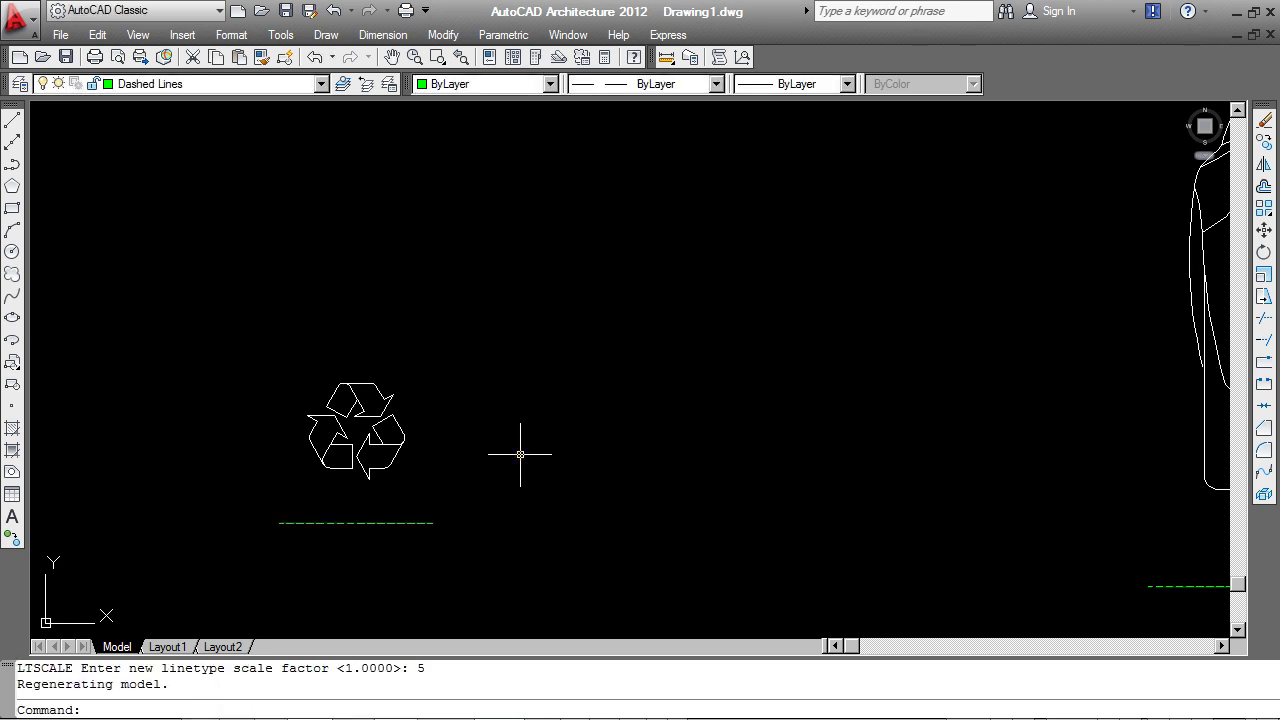
# Step: Recentre the view on the car and people and raise the linetype scale to 20
pyautogui.scroll(-4, 343, 446)
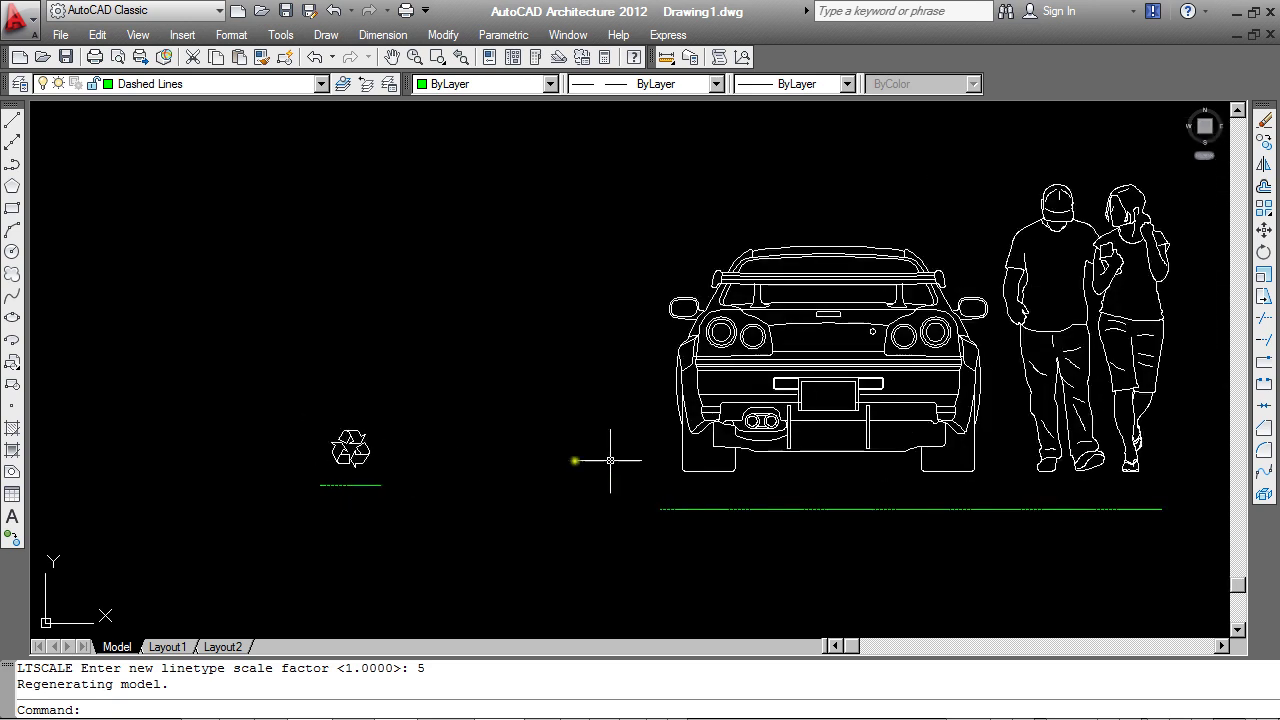
pyautogui.scroll(2, 1010, 428)
pyautogui.moveTo(1006, 437); pyautogui.dragTo(760, 466, button='middle')
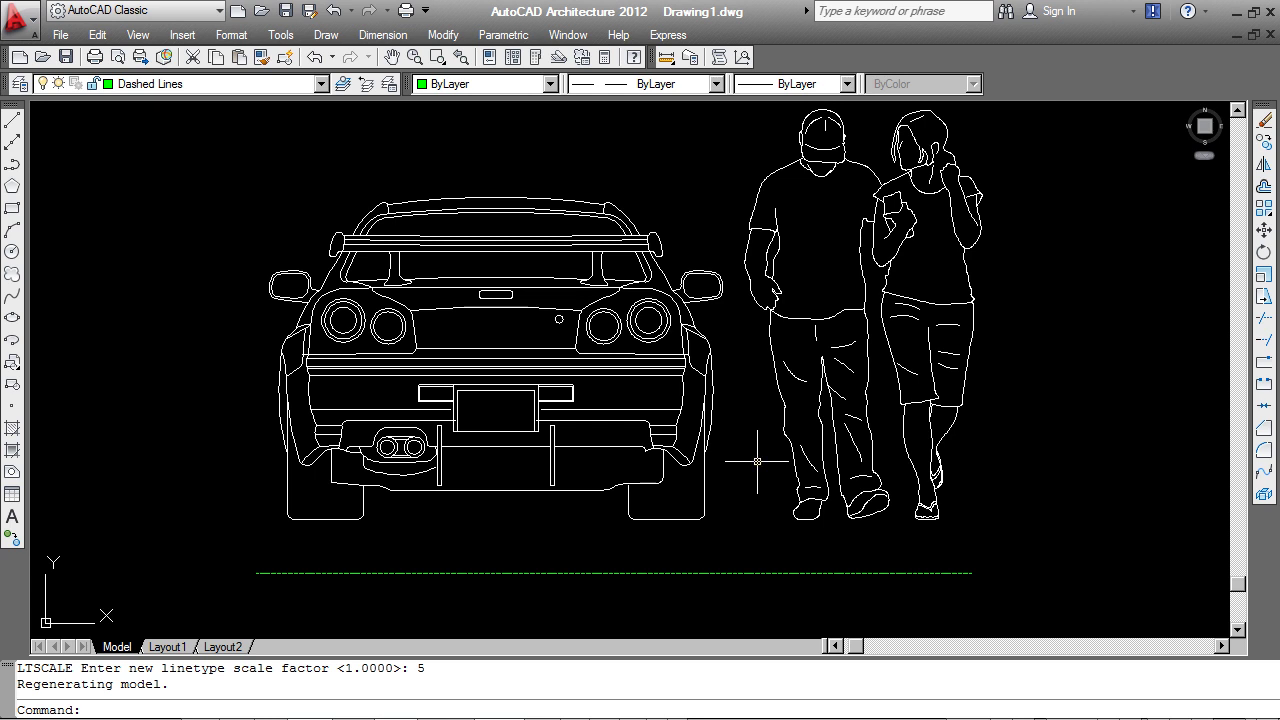
pyautogui.write('LTS')
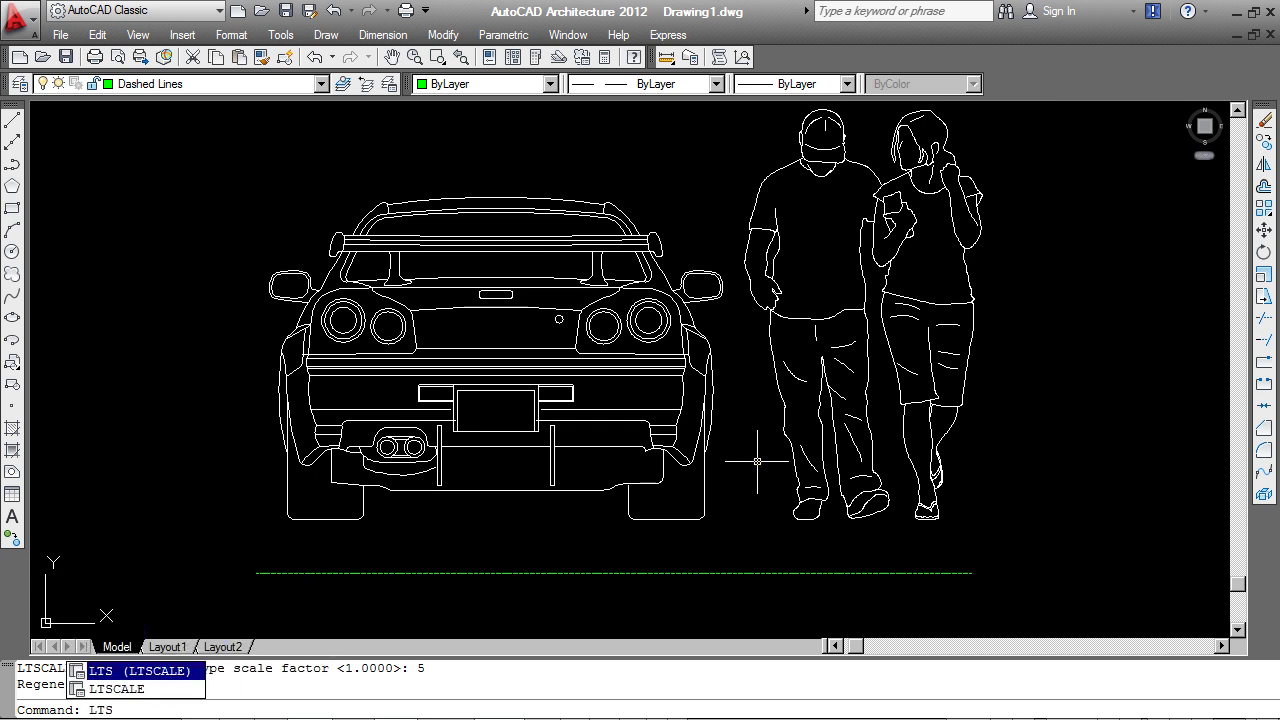
pyautogui.press('Return')
pyautogui.write('20')
pyautogui.press('Return')
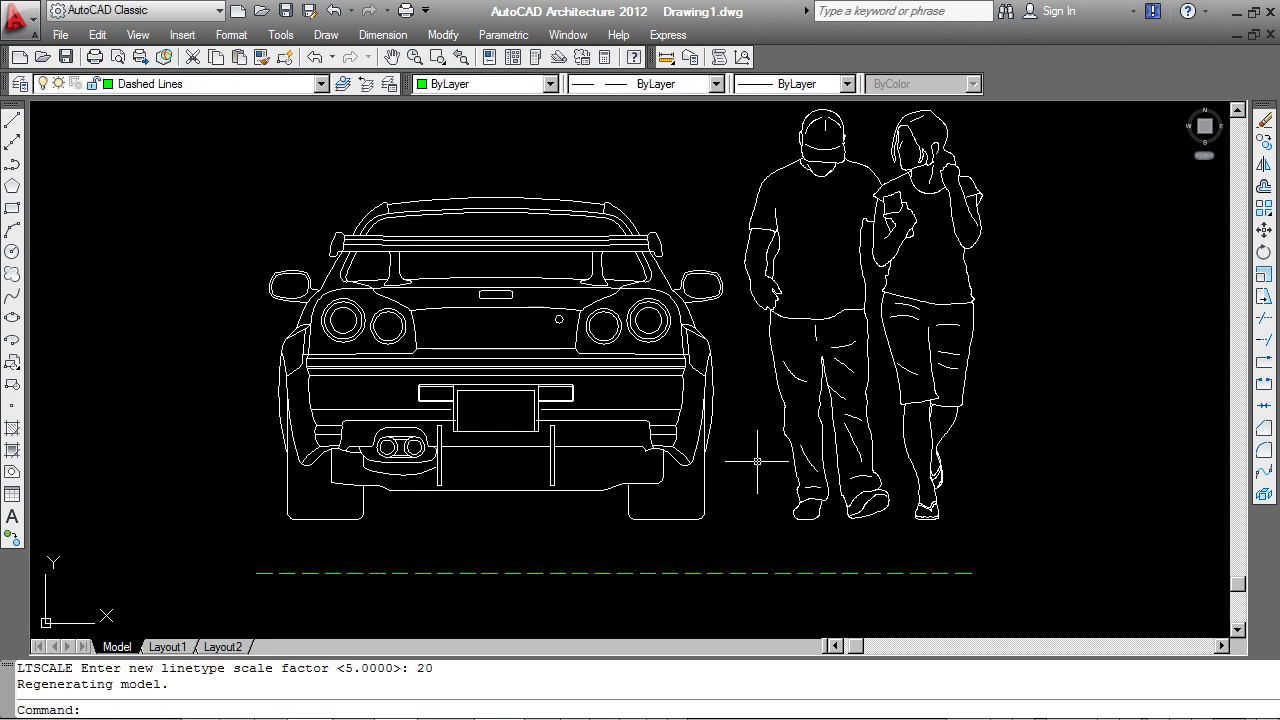
# Step: Draw a vertical line to the right of the oval track, down to its bottom
pyautogui.scroll(-8, 463, 525)
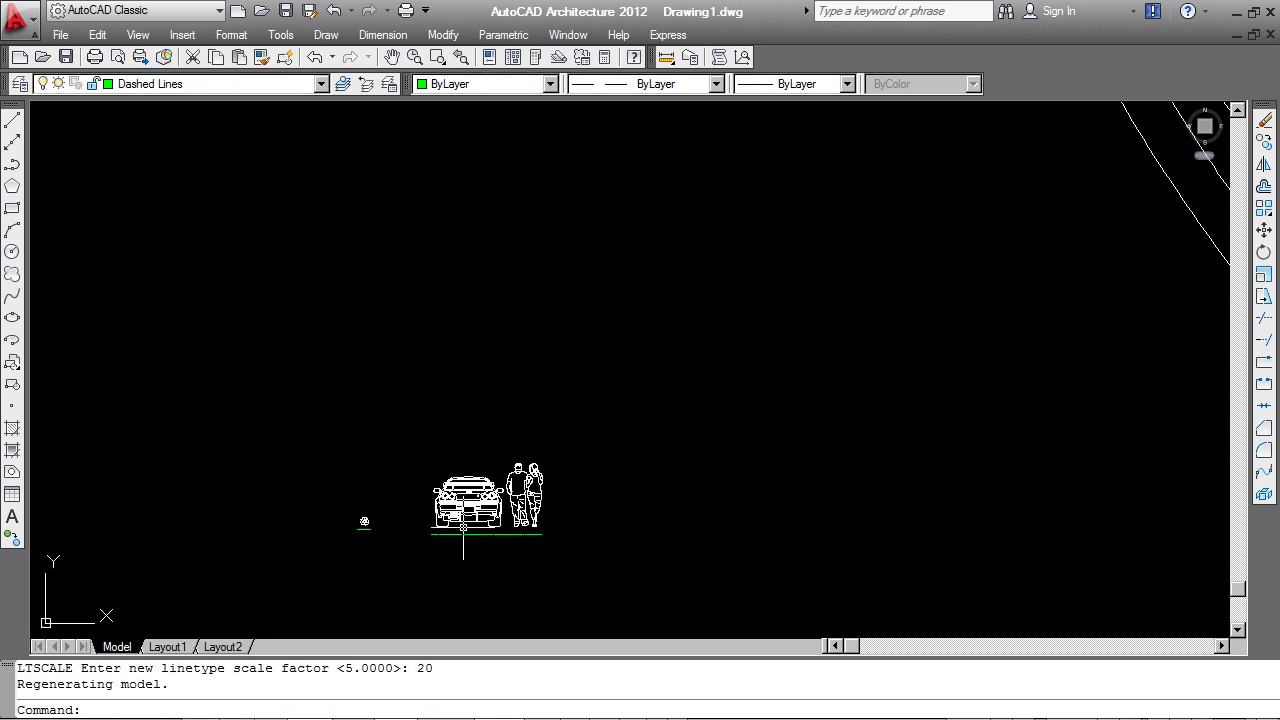
pyautogui.scroll(-4, 591, 420)
pyautogui.scroll(3, 606, 420)
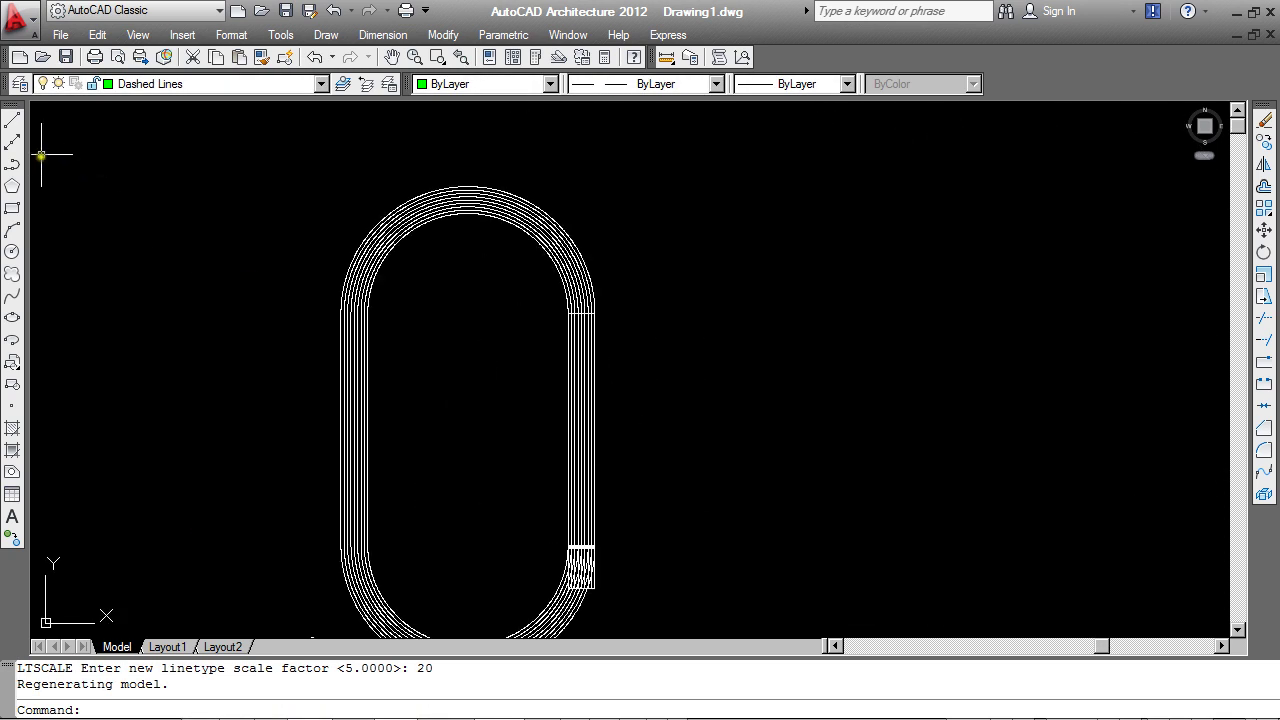
pyautogui.click(12, 118)
pyautogui.click(630, 197)
pyautogui.scroll(-2, 633, 200)
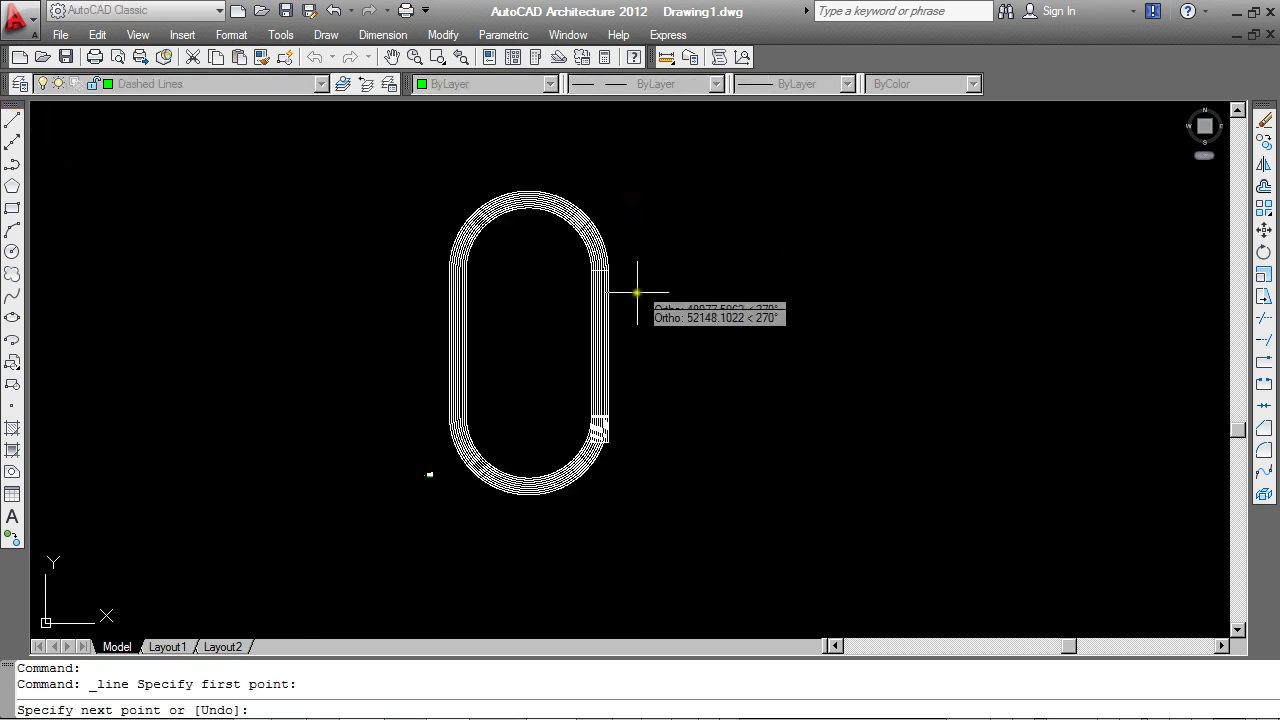
pyautogui.click(633, 495)
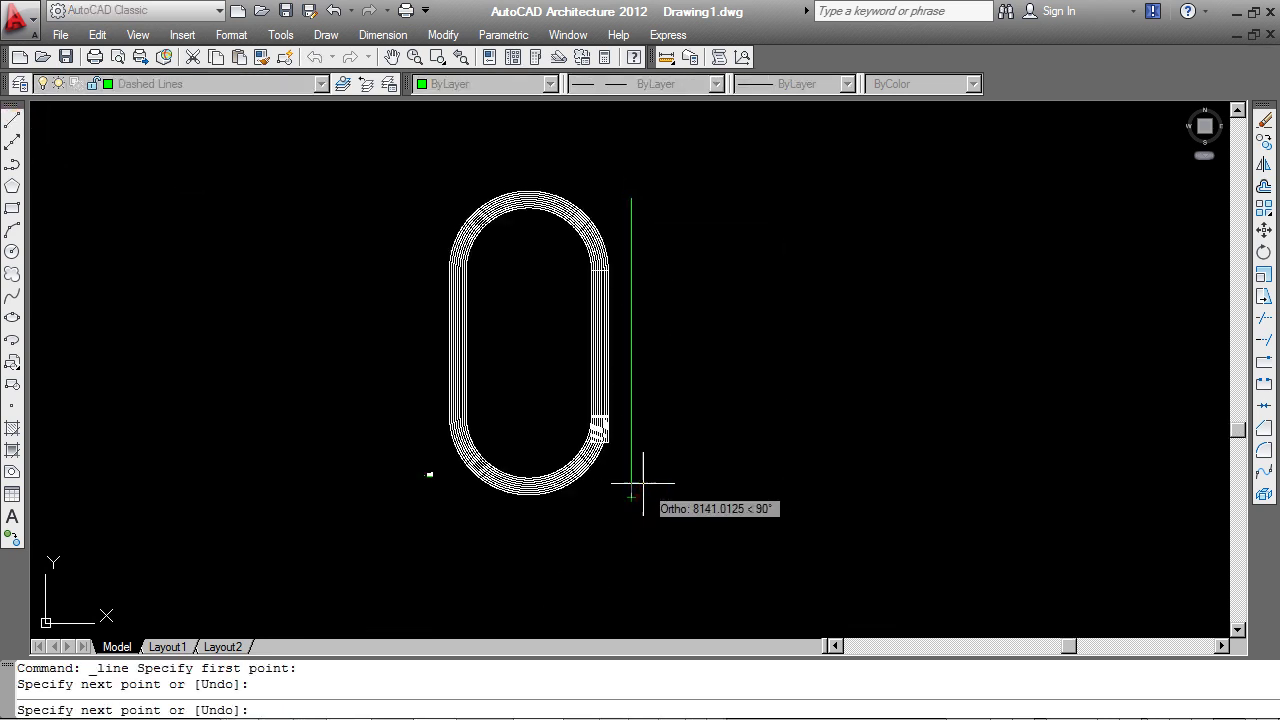
pyautogui.press('Escape')
# Step: Try a linetype scale of 1000, inspect the lines, then restore it to 20
pyautogui.write('LTS')
pyautogui.press('Return')
pyautogui.write('1000')
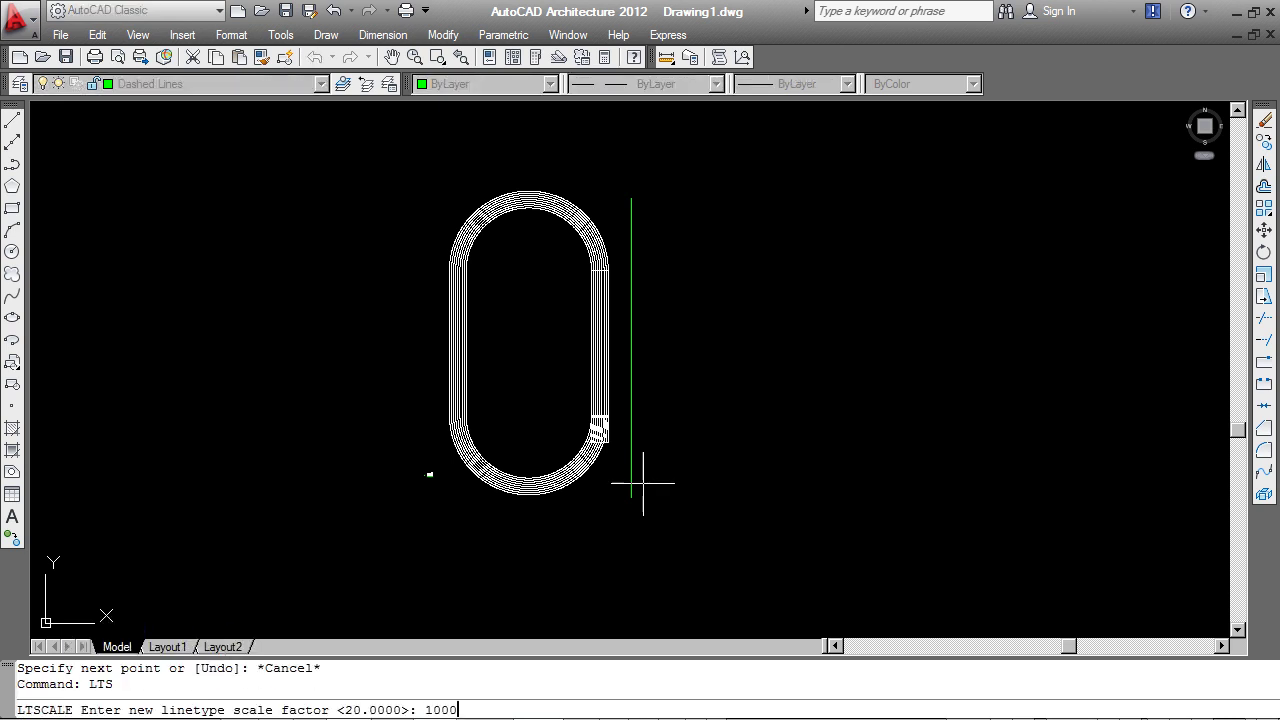
pyautogui.press('Return')
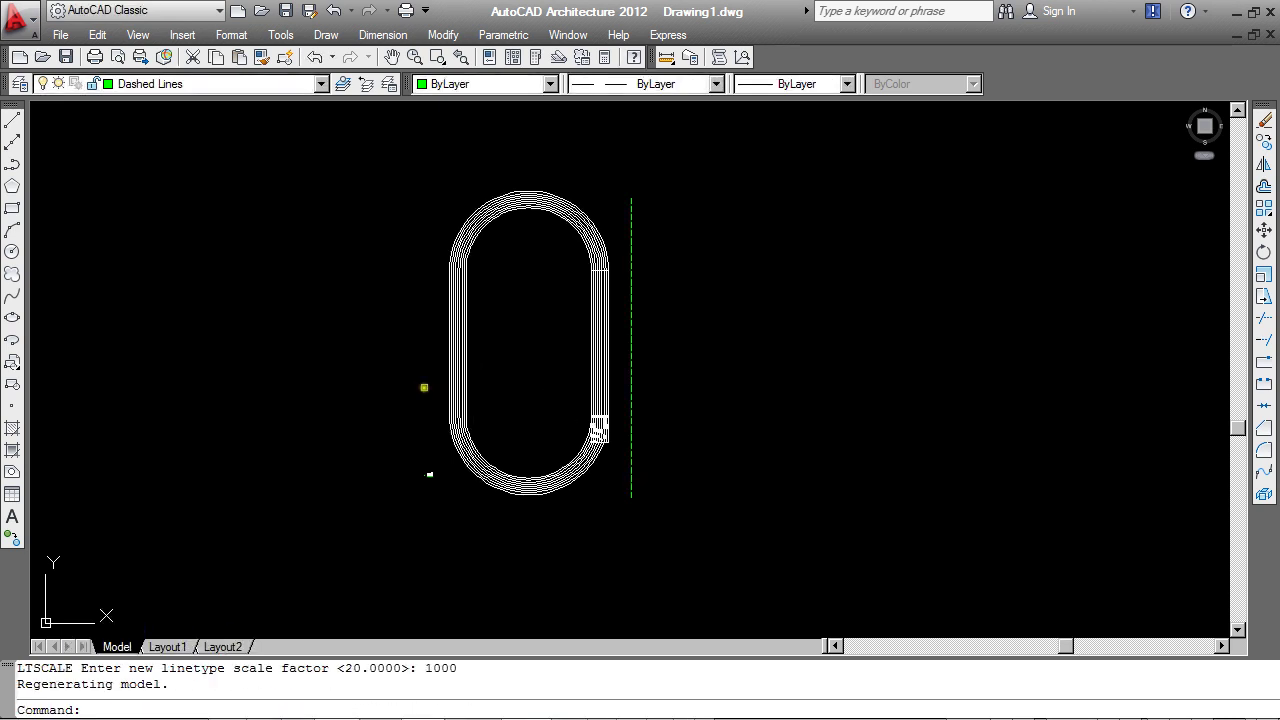
pyautogui.scroll(3, 420, 387)
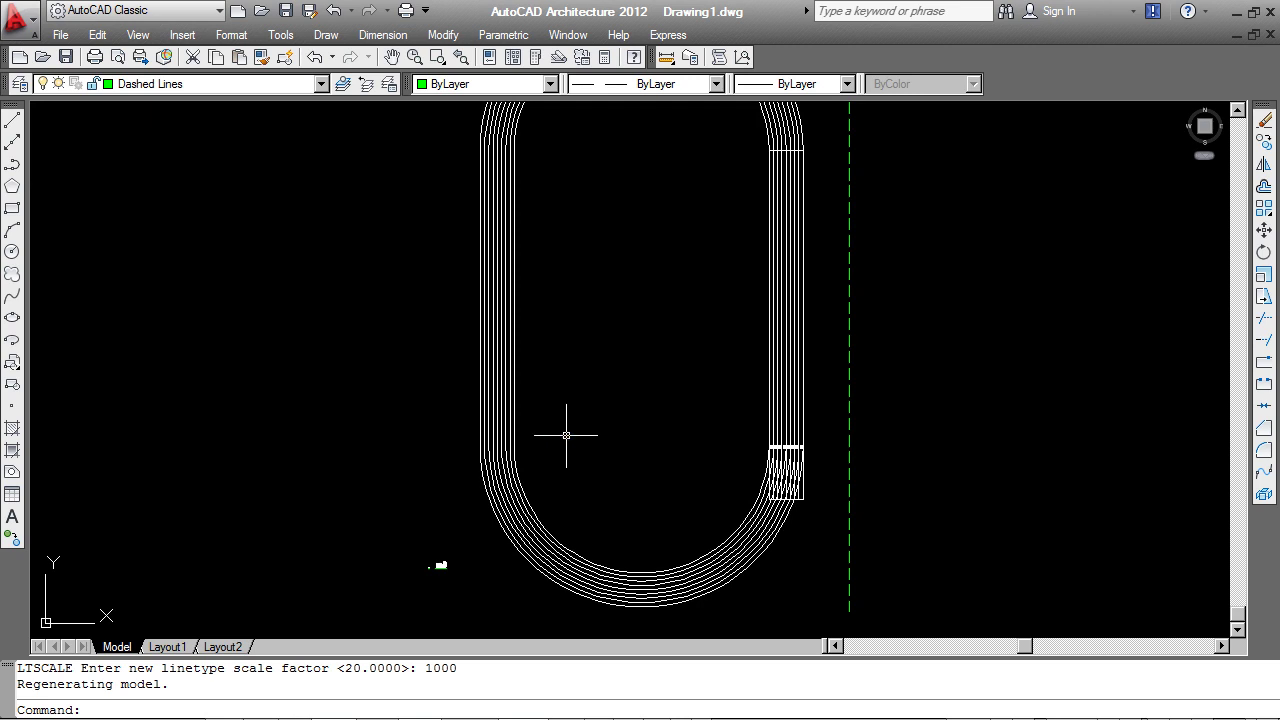
pyautogui.scroll(-2, 566, 436)
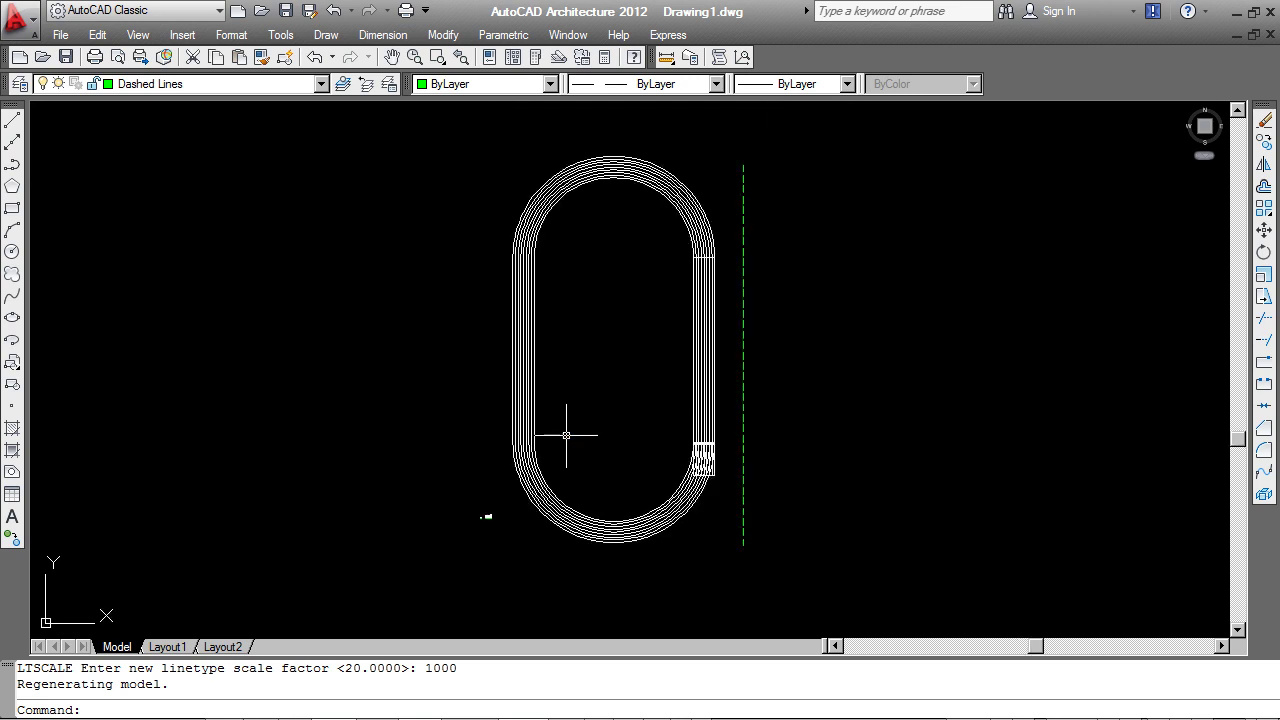
pyautogui.scroll(15, 486, 517)
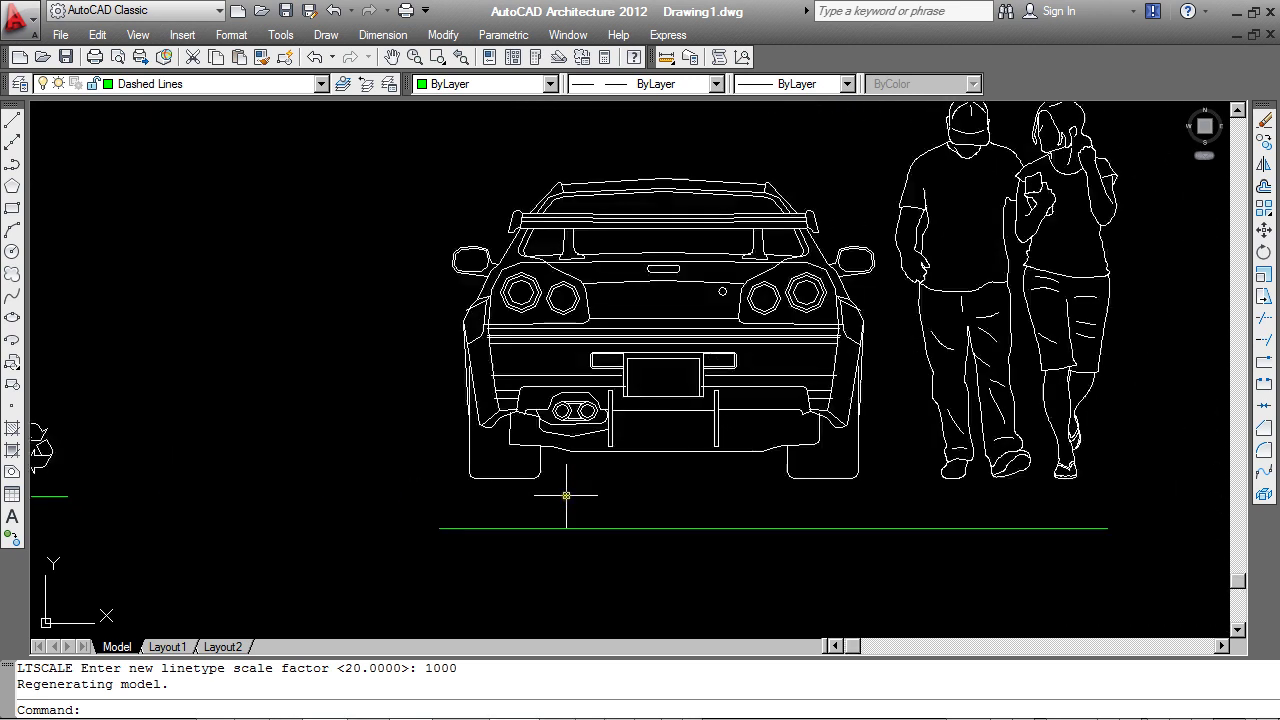
pyautogui.press('Return')
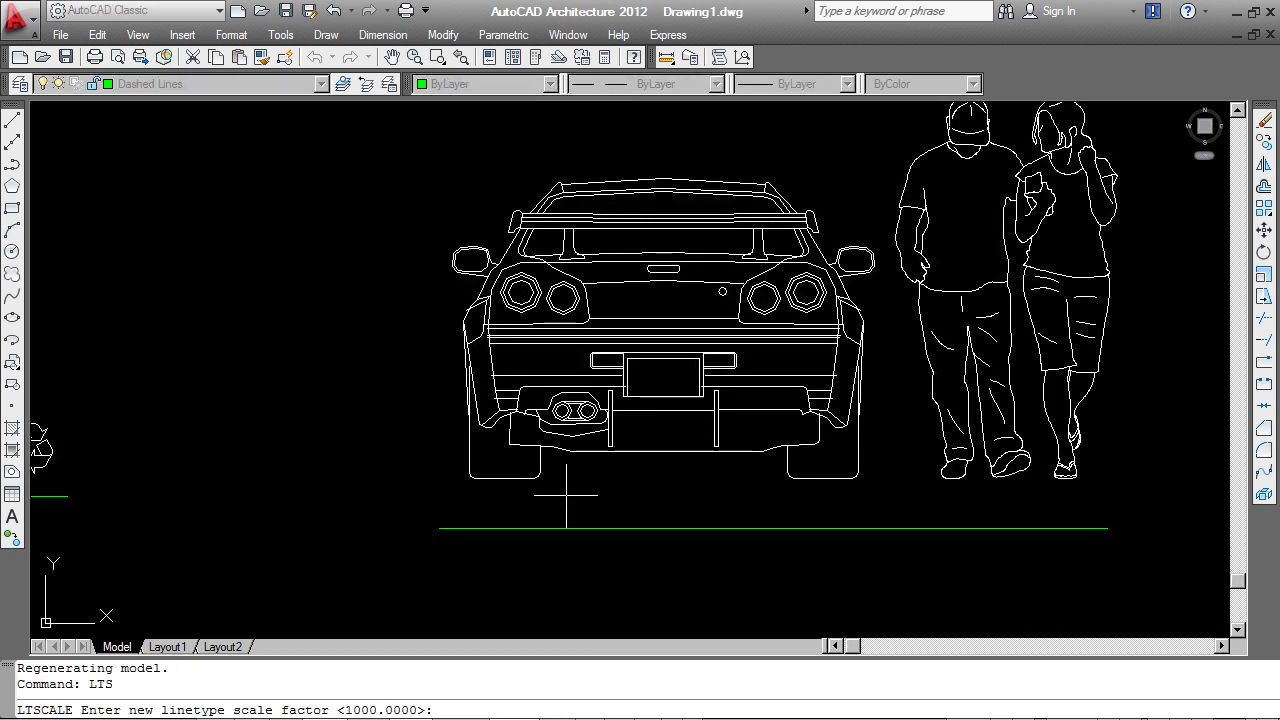
pyautogui.press('Return')
pyautogui.scroll(-4, 571, 480)
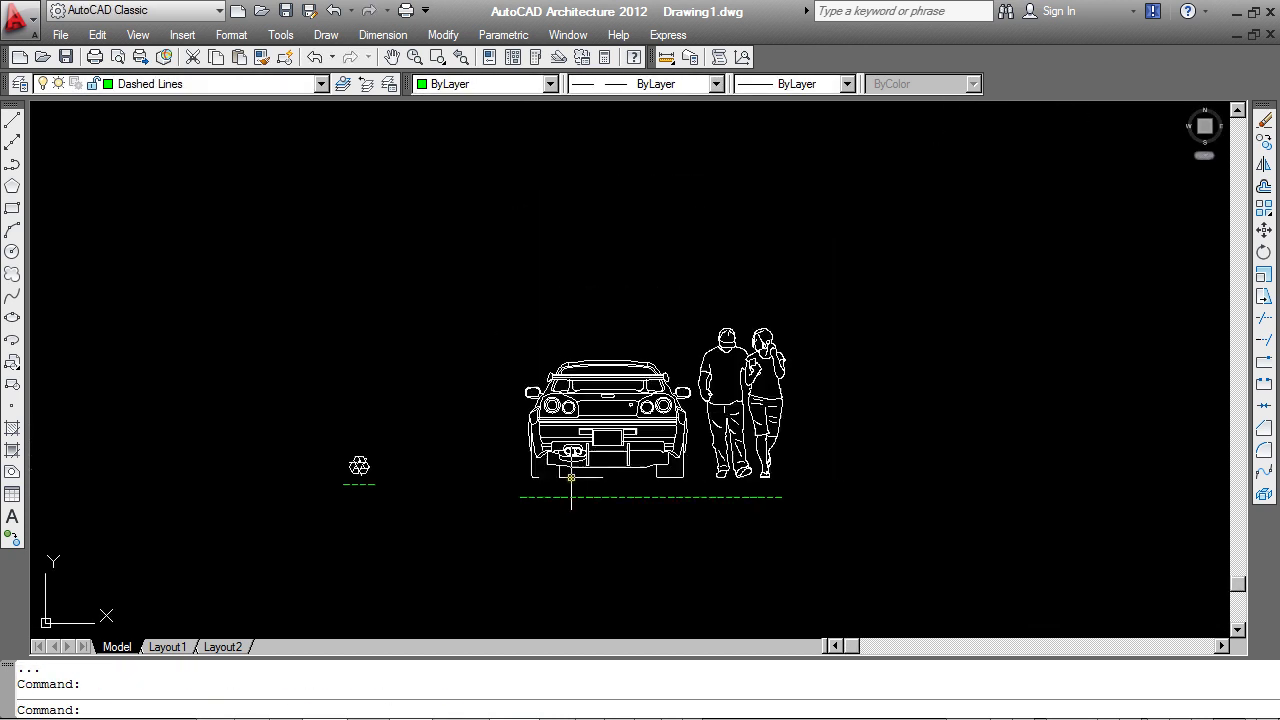
# Step: Set LTSCALE to 1 and zoom and pan to frame the car and people
pyautogui.write('LTS')
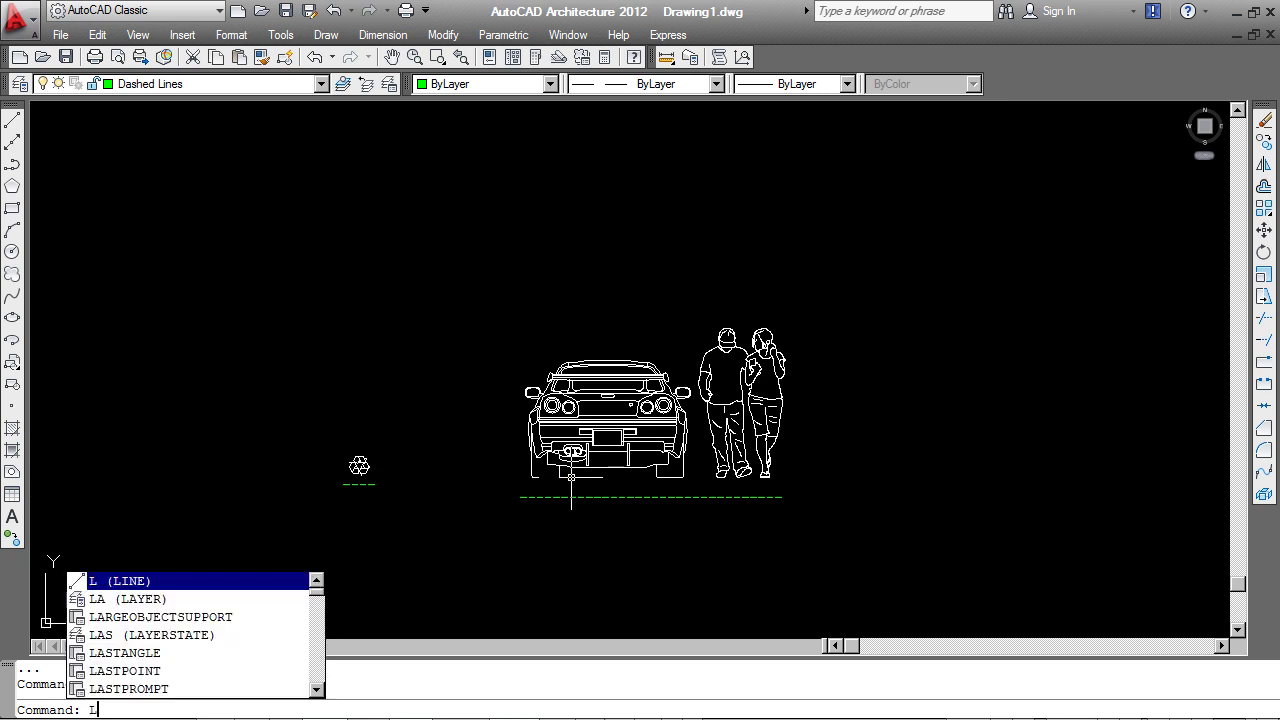
pyautogui.write('1')
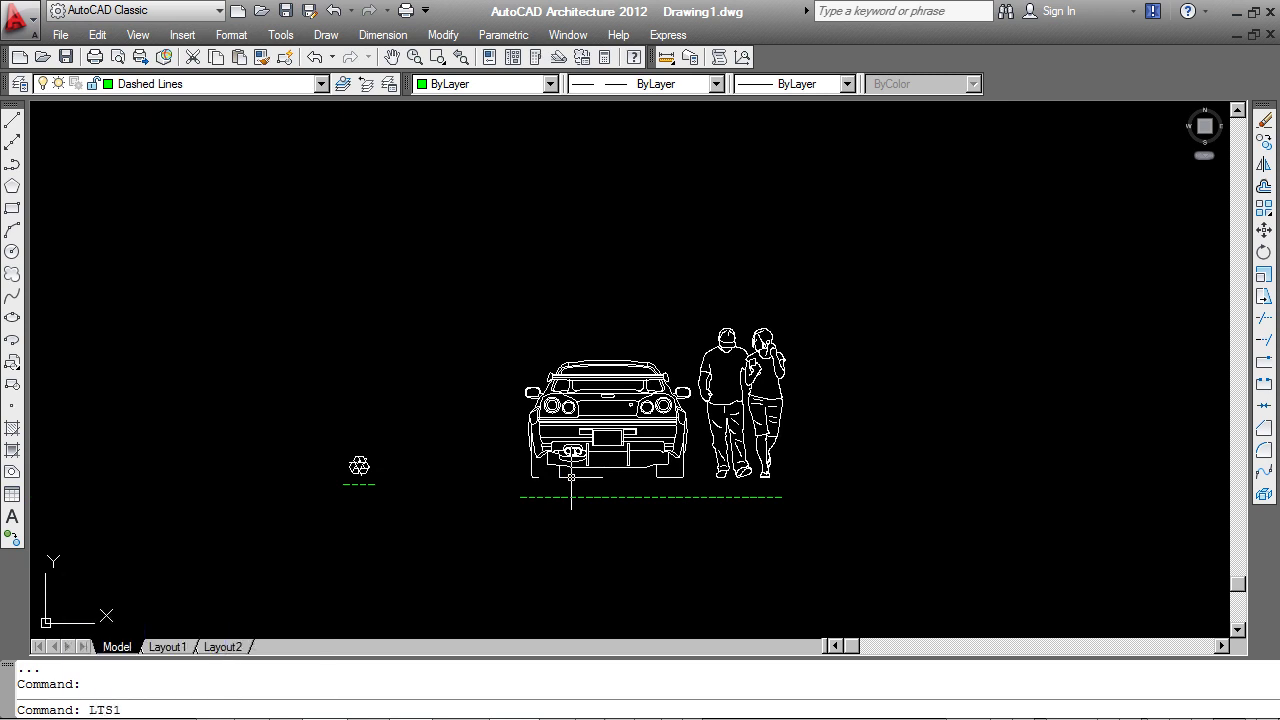
pyautogui.press('Return')
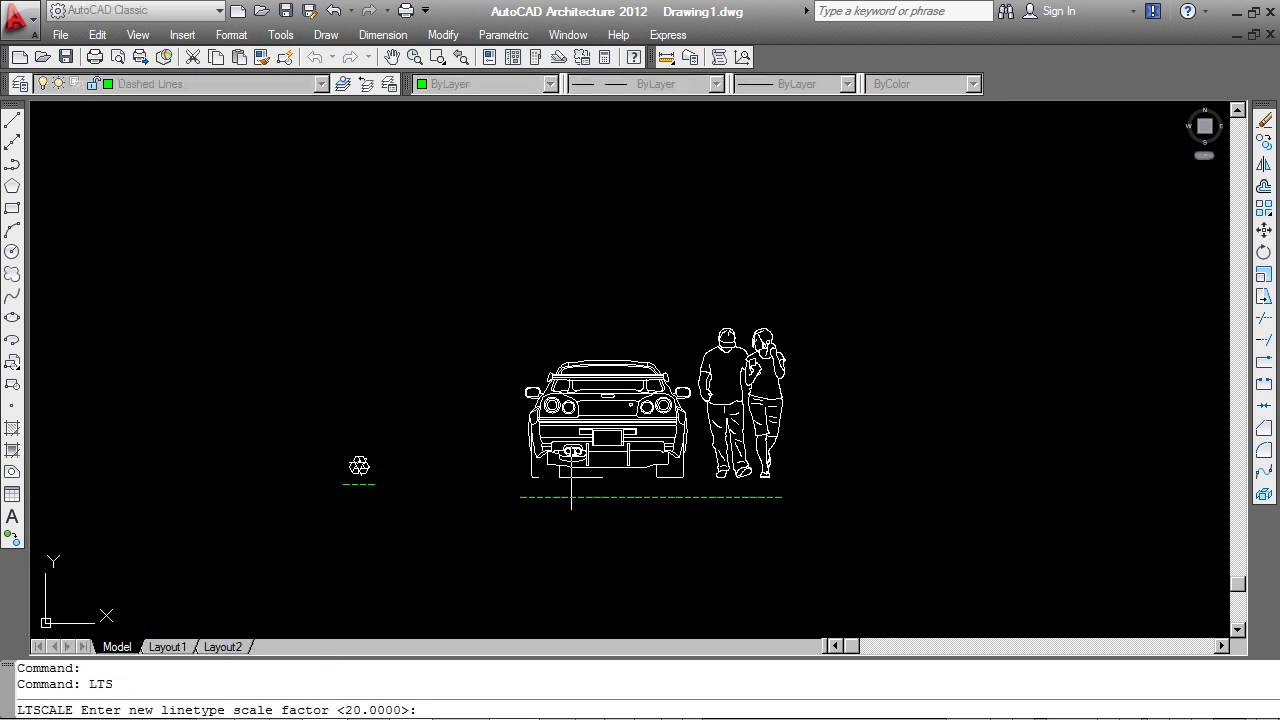
pyautogui.write('1')
pyautogui.press('Return')
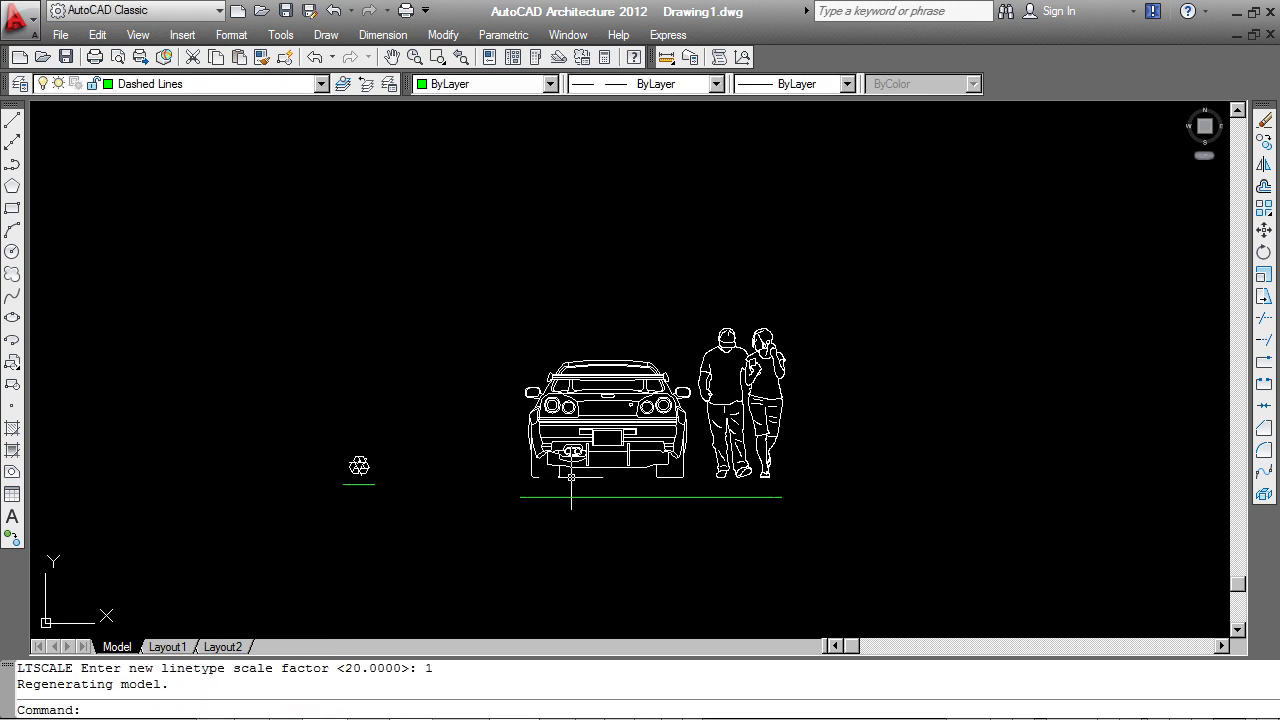
pyautogui.scroll(2, 301, 463)
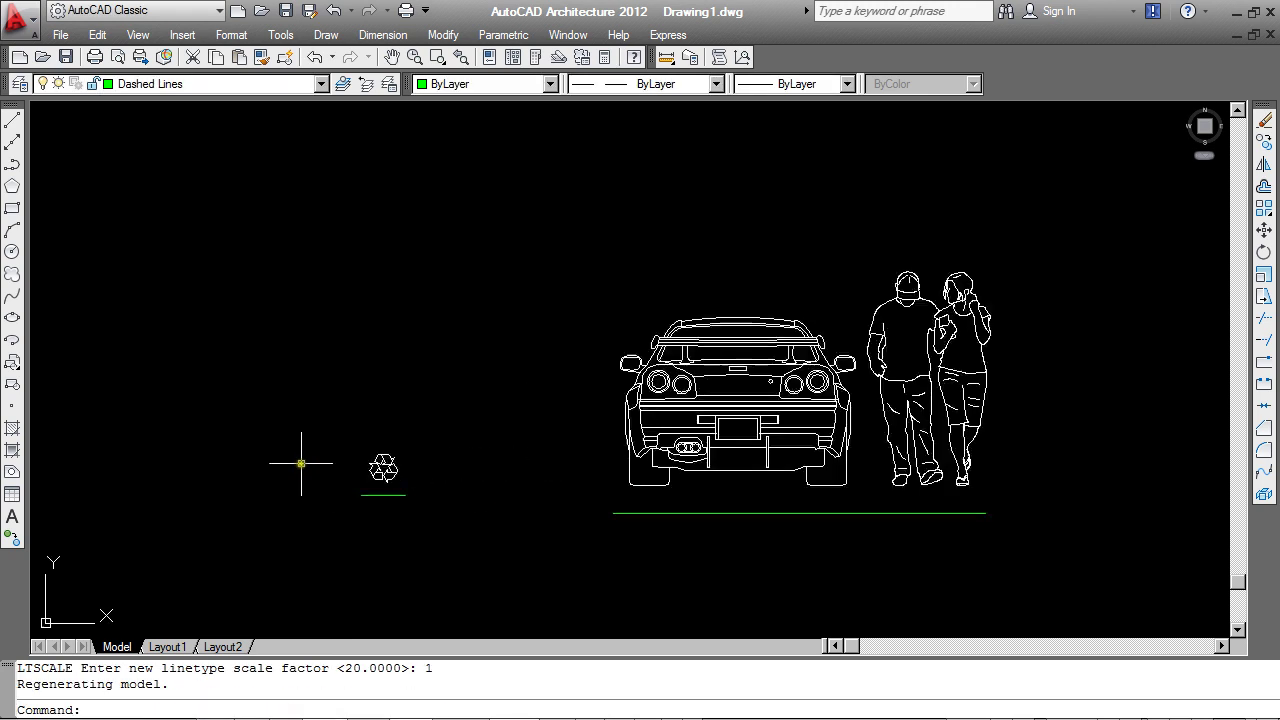
pyautogui.scroll(2, 301, 463)
pyautogui.moveTo(543, 451); pyautogui.dragTo(449, 469, button='middle')
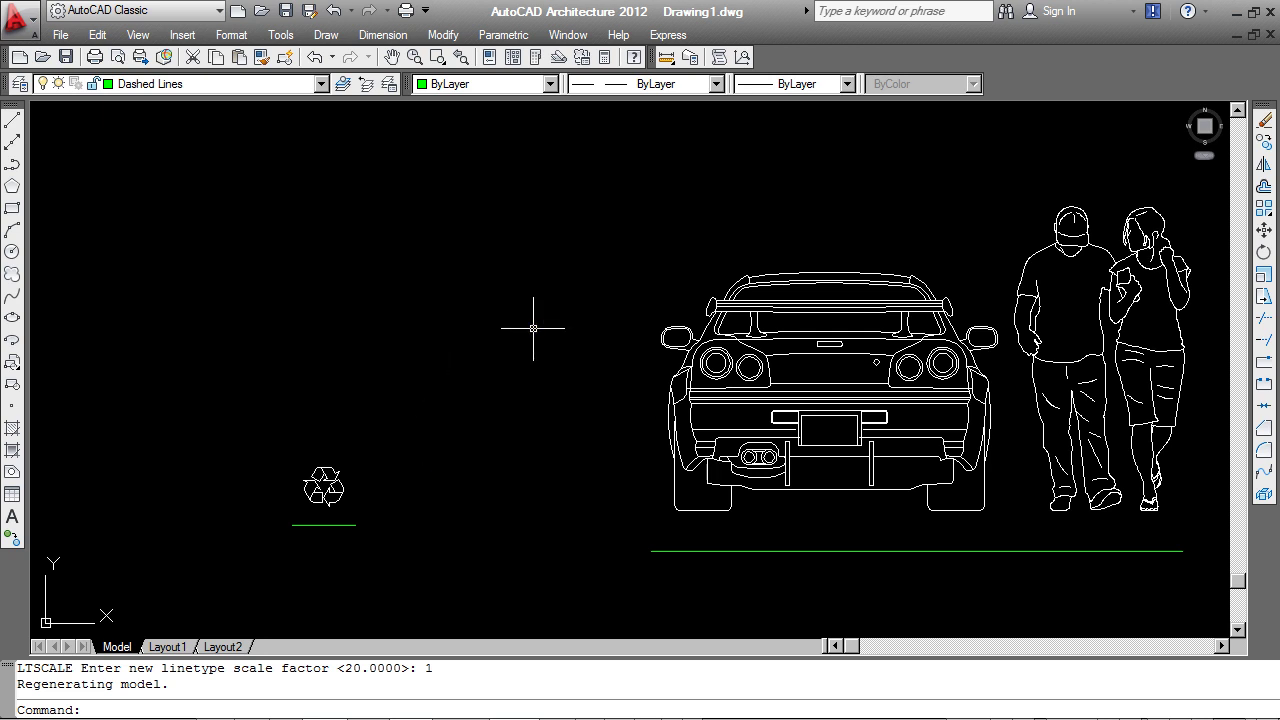
# Step: Switch to Layout1, delete its existing viewport, and open the layers list
pyautogui.click(167, 647)
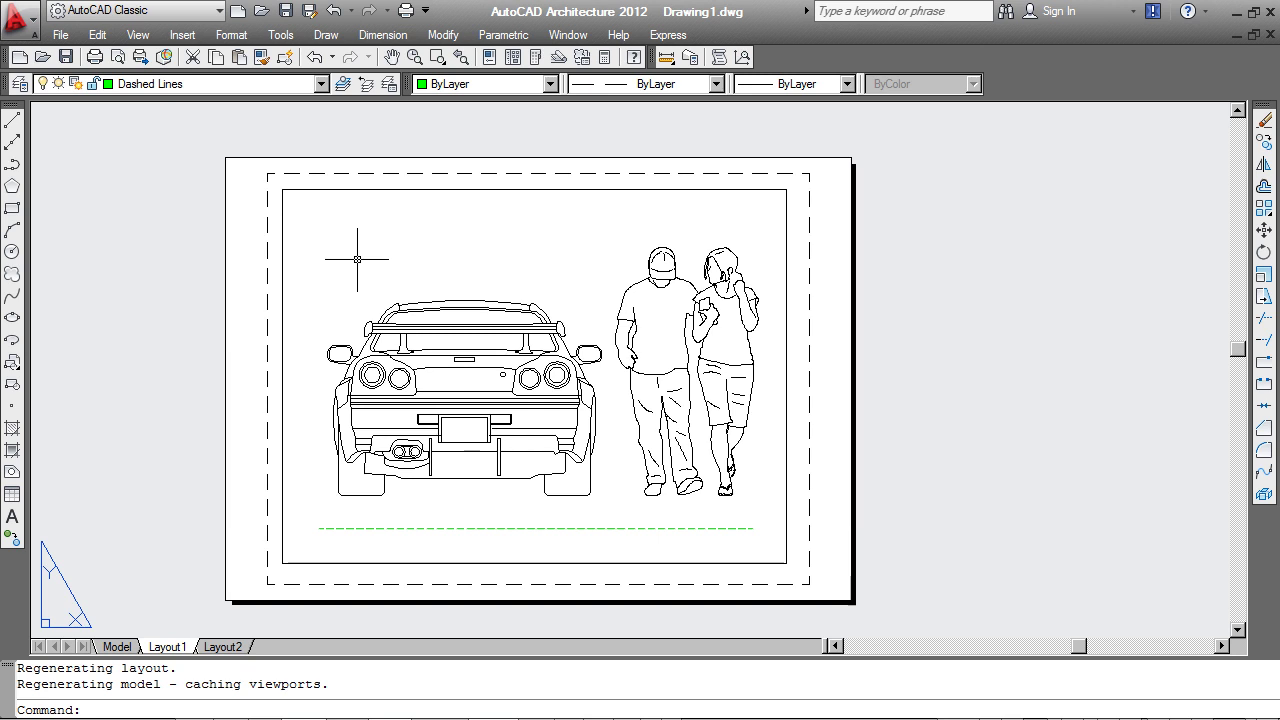
pyautogui.click(444, 190)
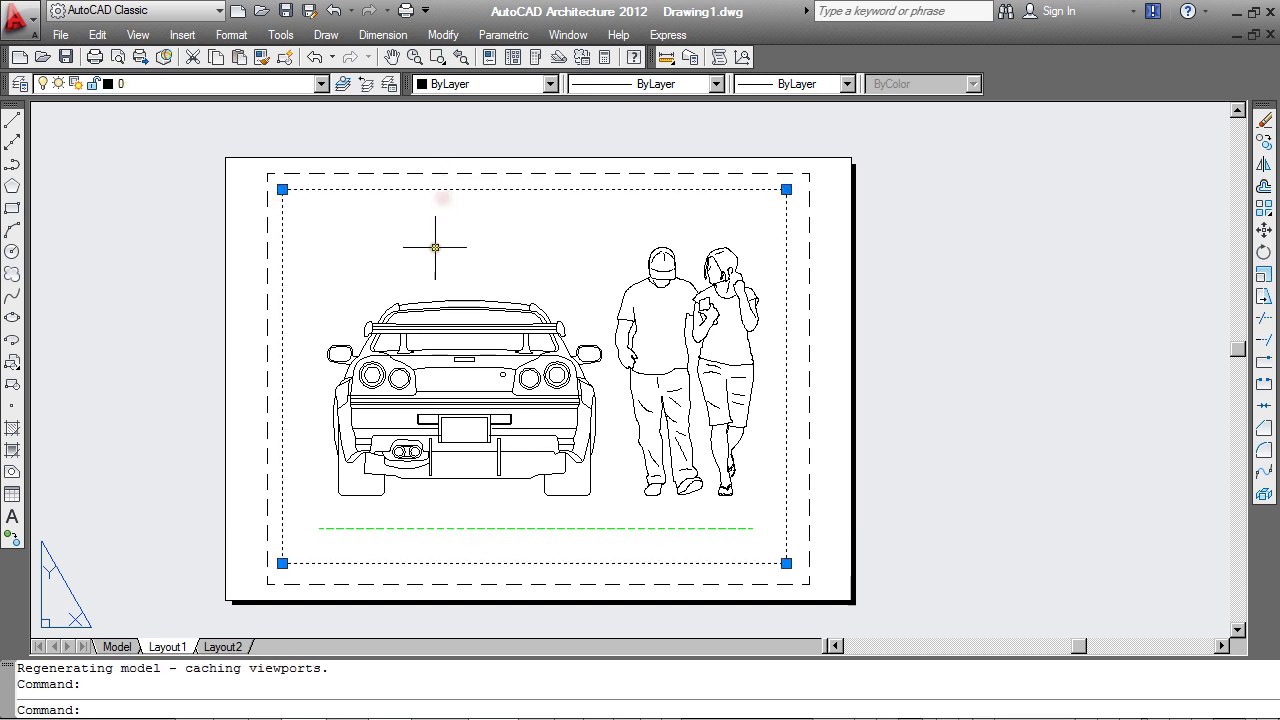
pyautogui.press('Delete')
pyautogui.click(320, 84)
# Step: Make layer 0 current and create two vertical viewports across the sheet
pyautogui.click(181, 102)
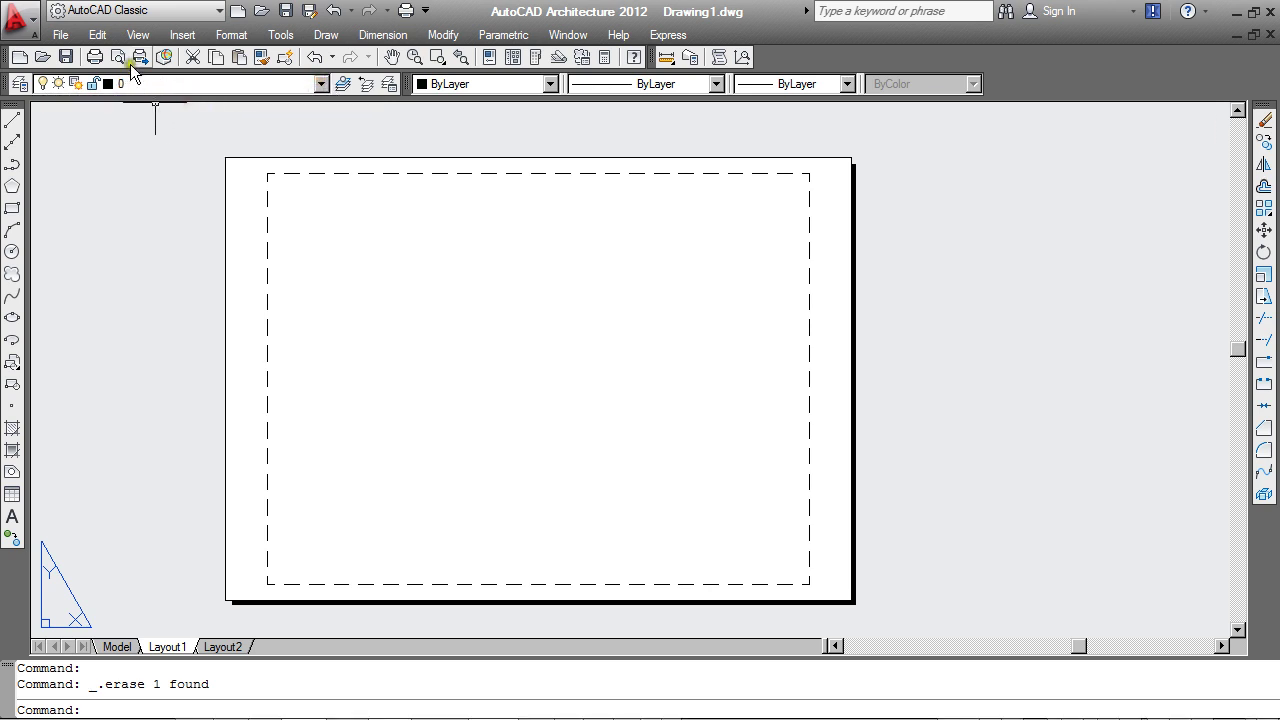
pyautogui.click(137, 35)
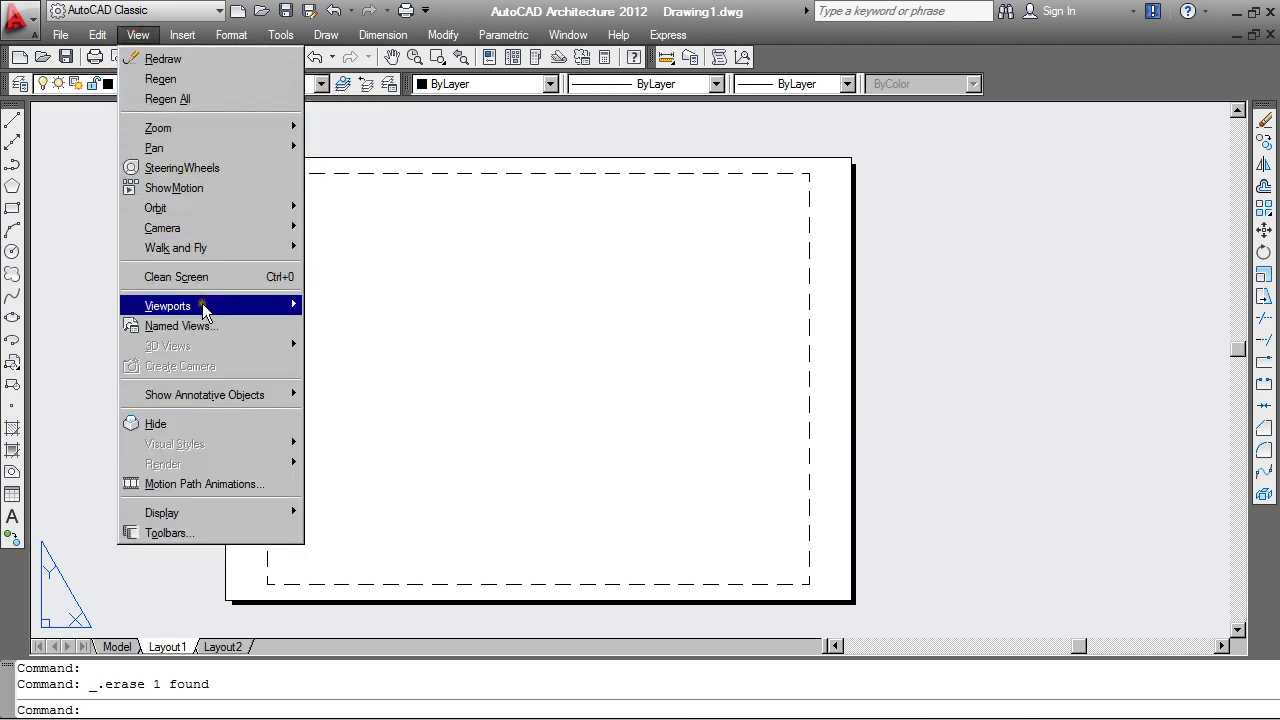
pyautogui.moveTo(202, 305)
pyautogui.click(345, 372)
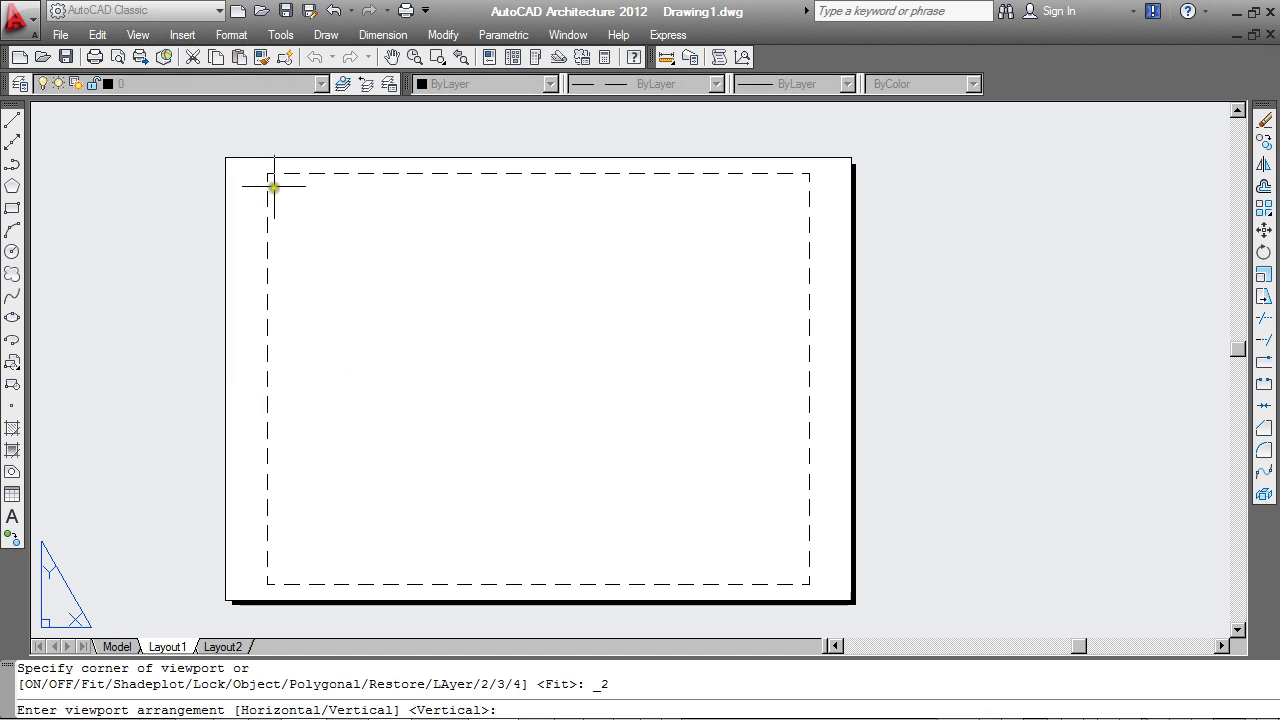
pyautogui.press('Return')
pyautogui.click(274, 184)
pyautogui.click(799, 577)
# Step: Activate the left viewport and pan it onto the recycle symbol and its green line
pyautogui.click(432, 427)
pyautogui.press('Escape')
pyautogui.doubleClick(432, 427)
pyautogui.scroll(-5, 457, 391)
pyautogui.scroll(6, 366, 449)
pyautogui.moveTo(503, 417); pyautogui.dragTo(484, 396, button='middle')
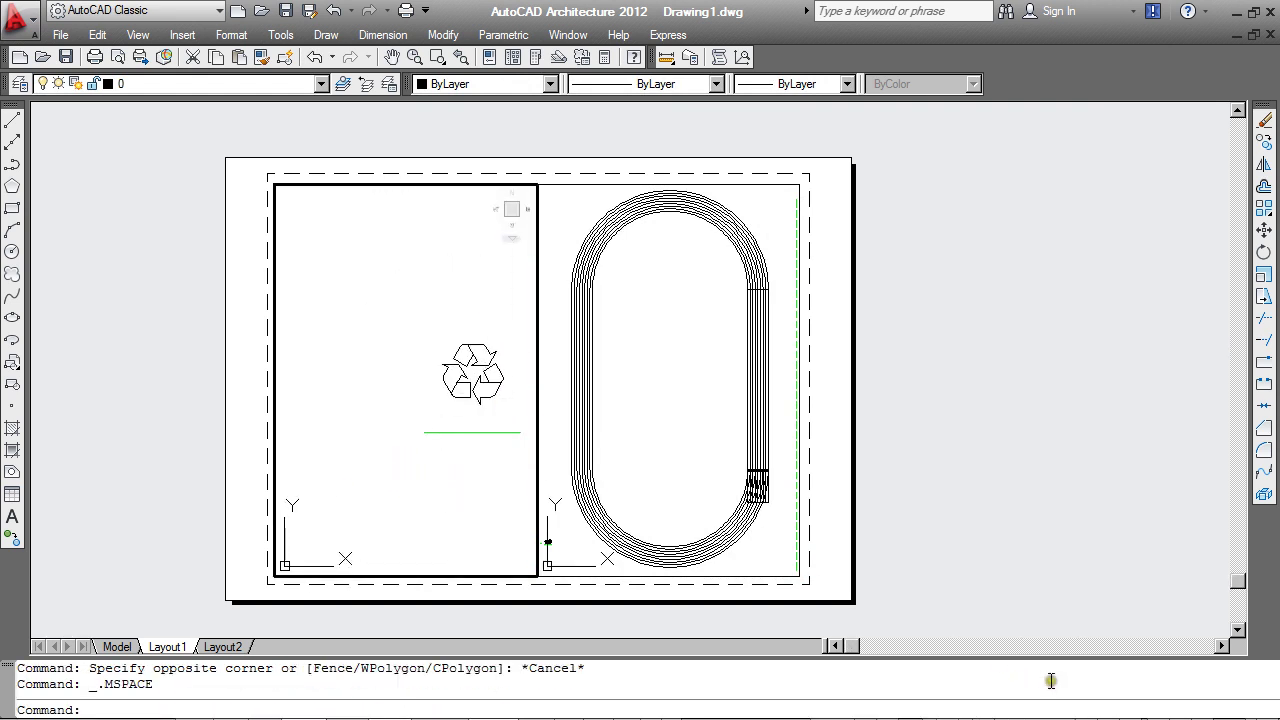
# Step: Scale the left viewport to 1:5 with the recycle symbol and green line in view
pyautogui.click(1000, 718)
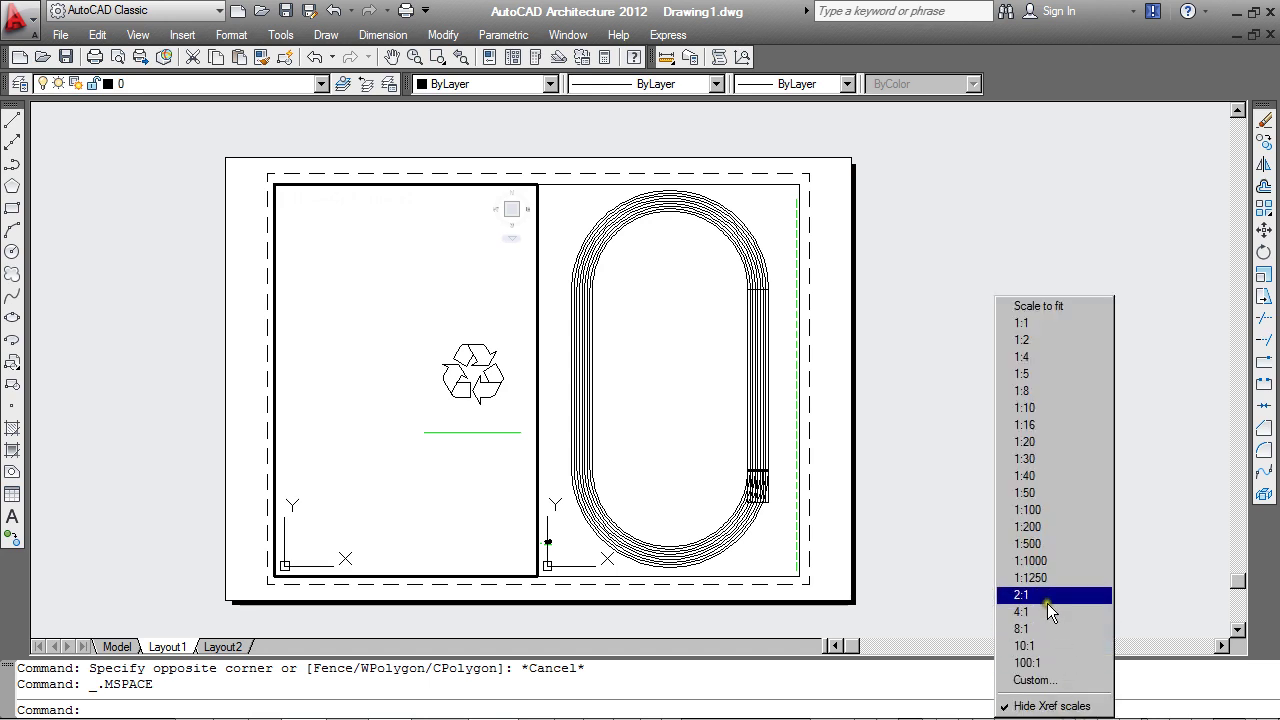
pyautogui.click(1027, 374)
pyautogui.moveTo(474, 374); pyautogui.dragTo(414, 381, button='middle')
pyautogui.doubleClick(921, 398)
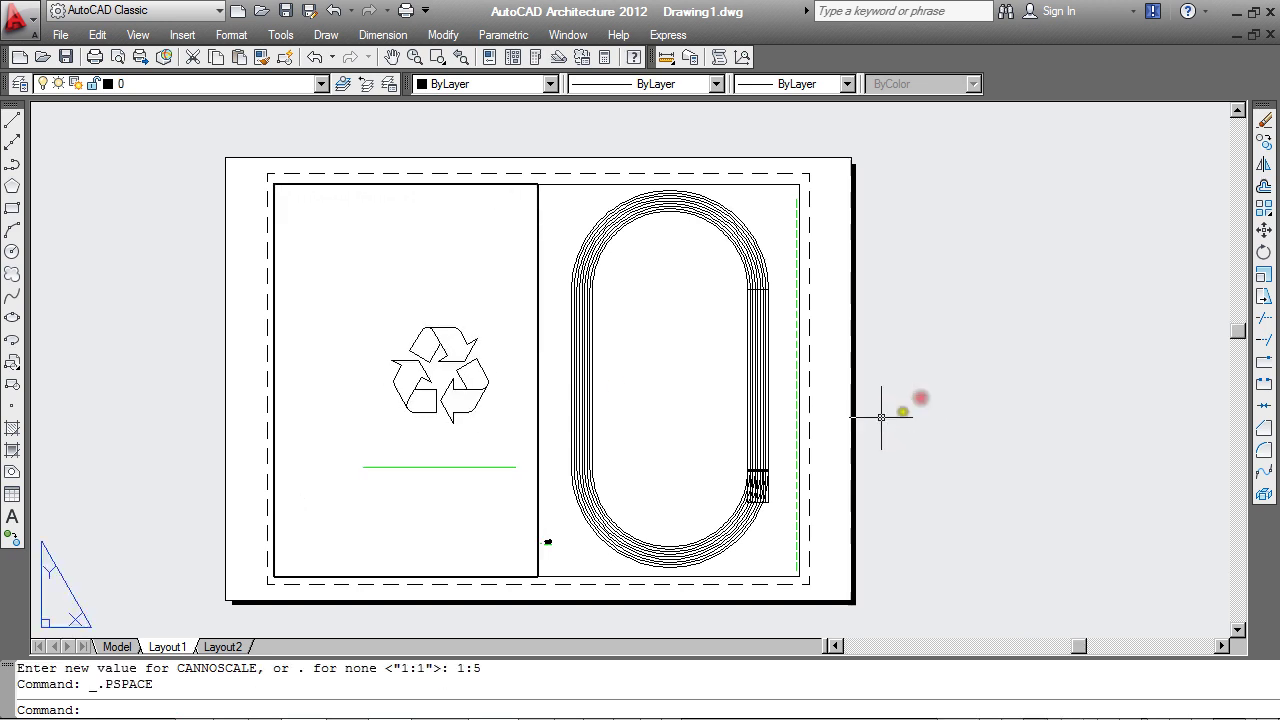
# Step: Scale the right viewport to 1:50, centred on the car and people
pyautogui.doubleClick(634, 382)
pyautogui.scroll(-4, 647, 381)
pyautogui.scroll(10, 610, 430)
pyautogui.moveTo(578, 378); pyautogui.dragTo(636, 409, button='middle')
pyautogui.click(1000, 715)
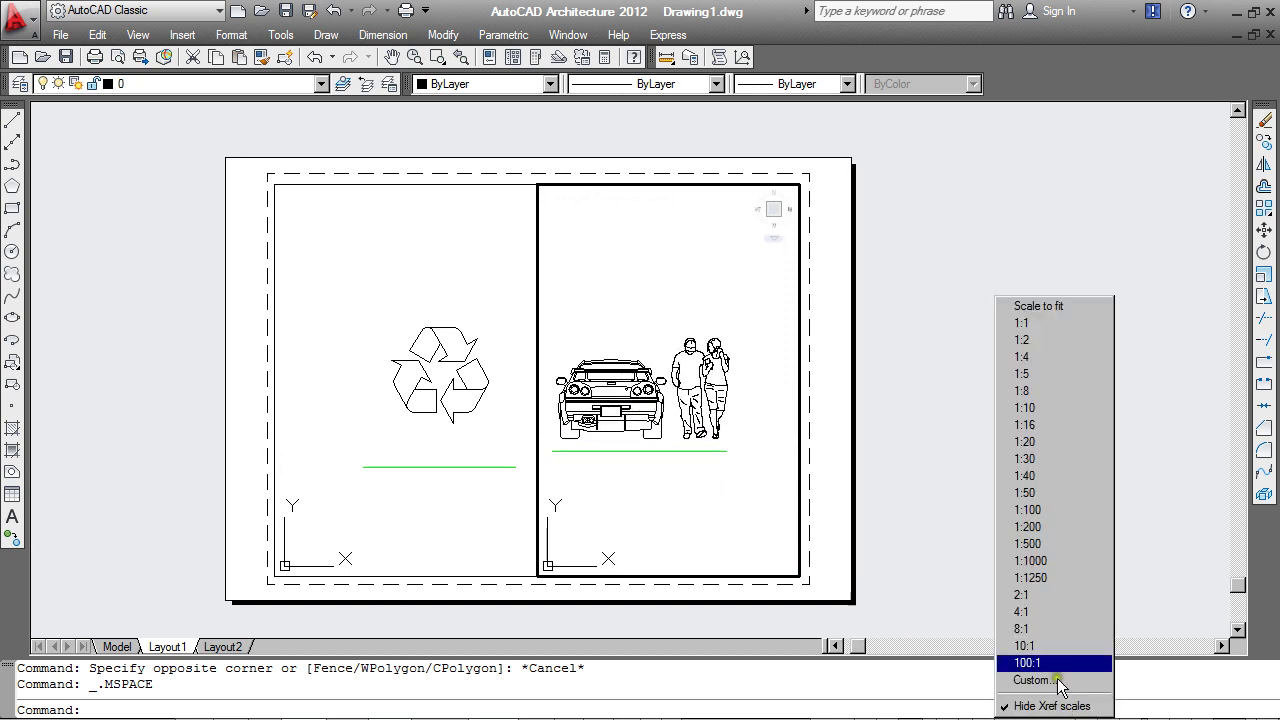
pyautogui.click(1034, 497)
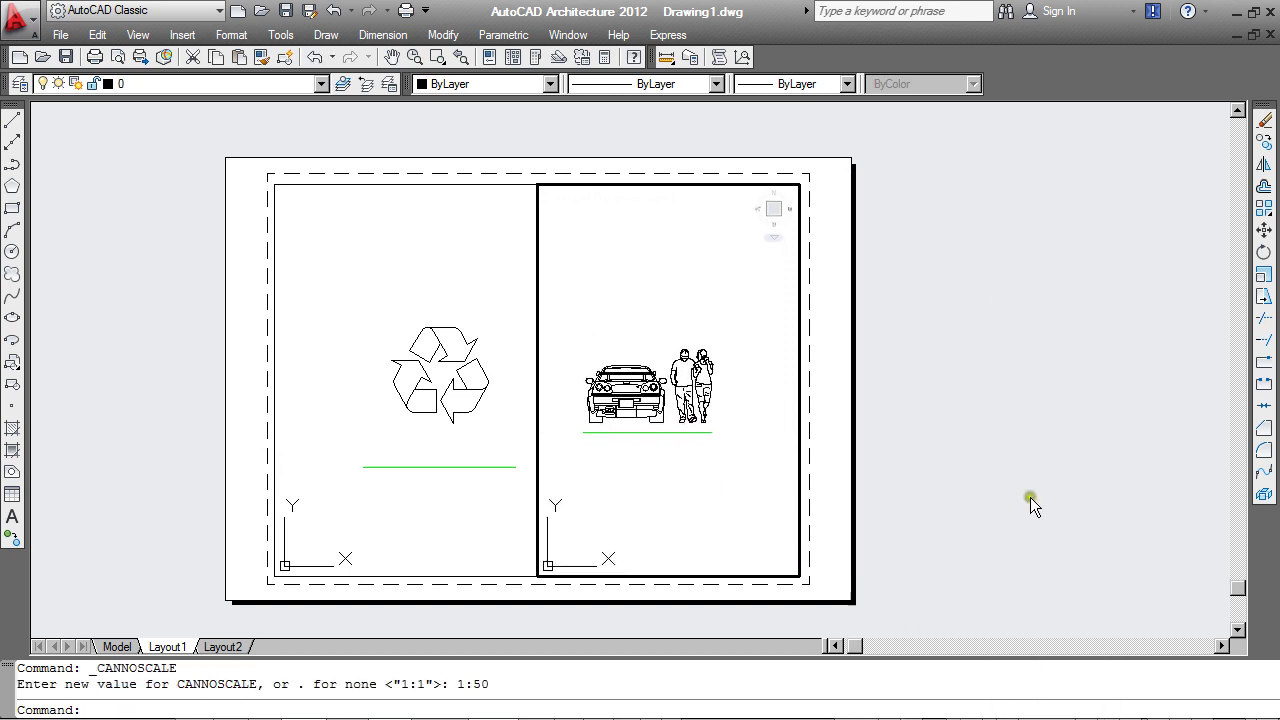
pyautogui.doubleClick(944, 489)
pyautogui.doubleClick(680, 486)
pyautogui.moveTo(680, 486); pyautogui.dragTo(650, 502, button='middle')
pyautogui.doubleClick(955, 470)
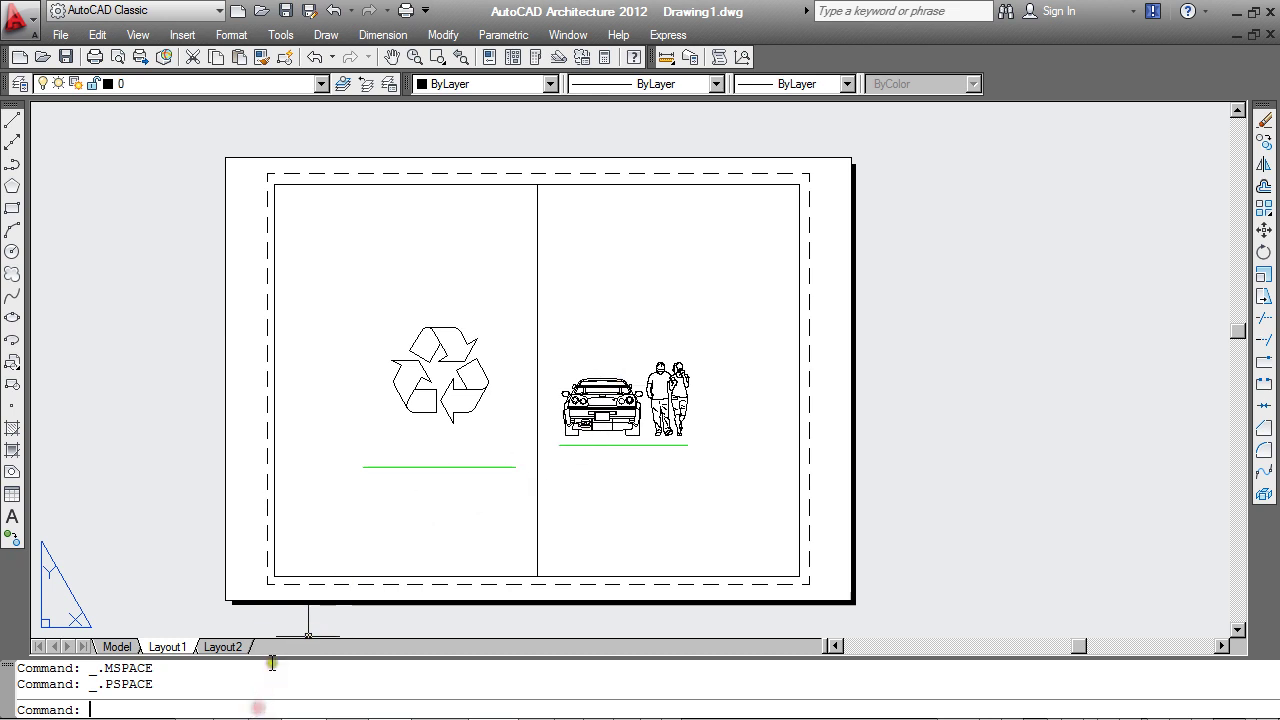
# Step: Cancel a started LTSCALE, run Regen All, and zoom to check the dashed green lines
pyautogui.write('LTs')
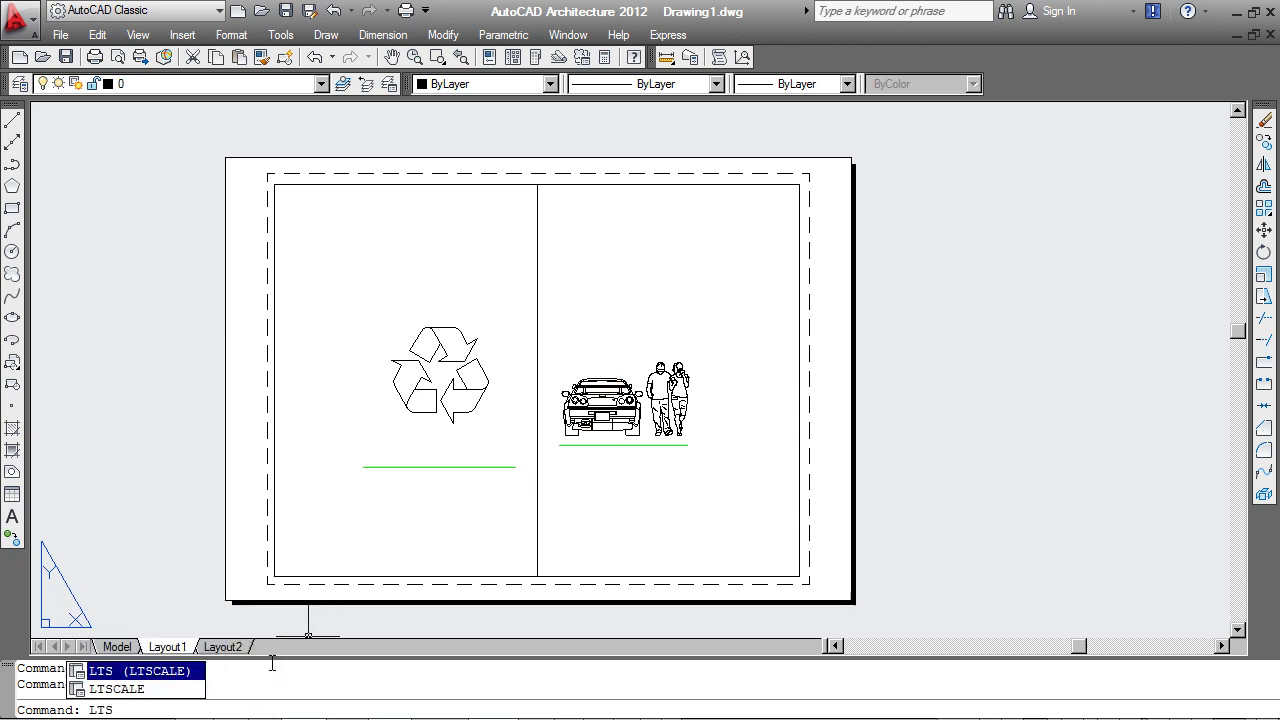
pyautogui.press('Return')
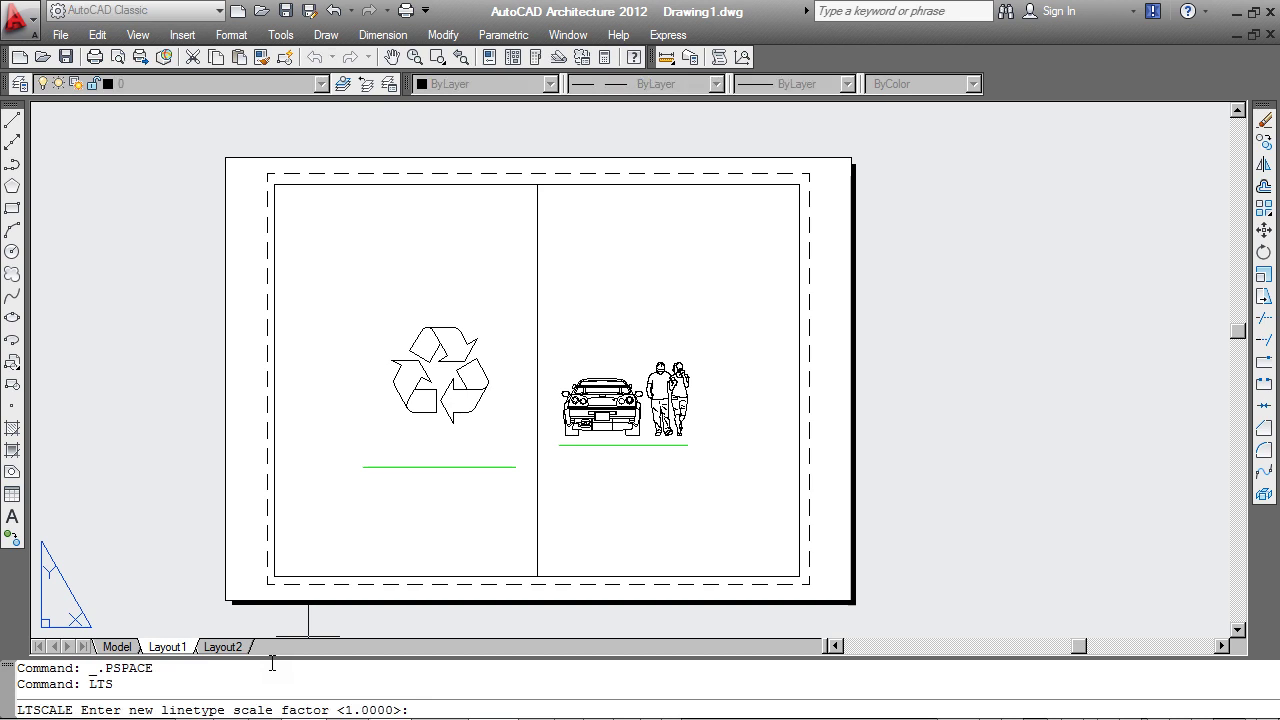
pyautogui.press('Escape')
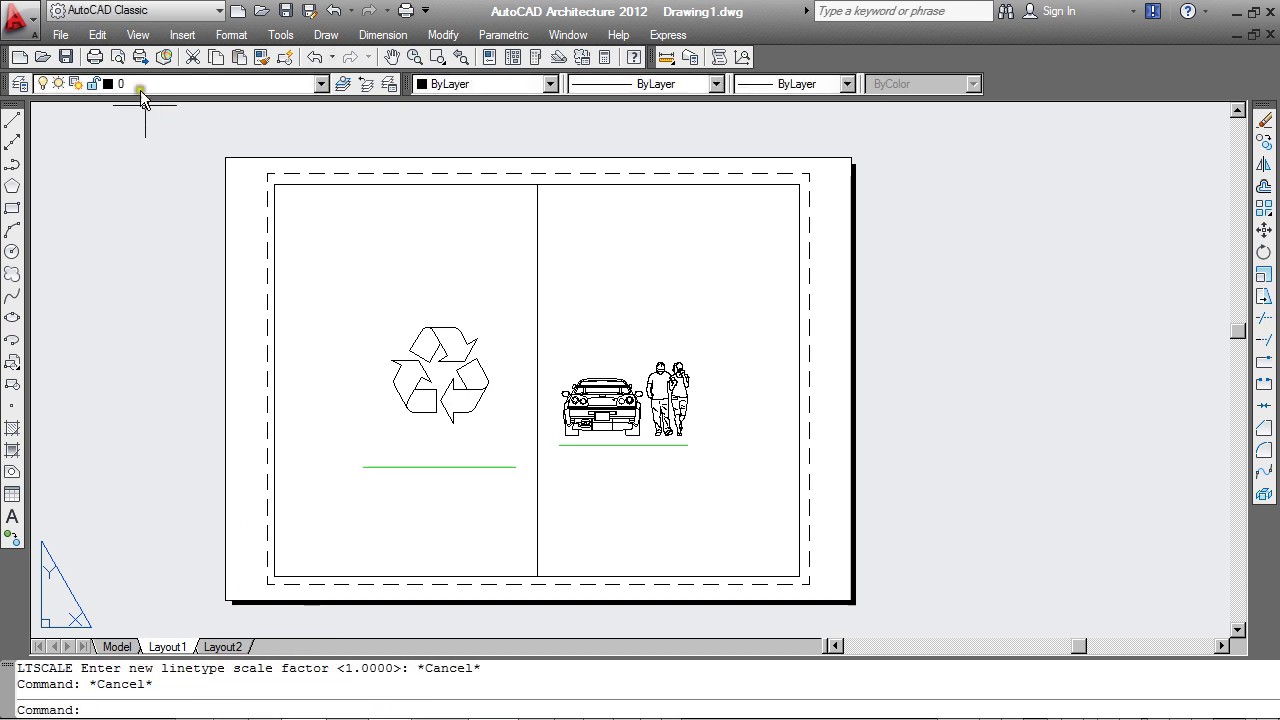
pyautogui.click(137, 37)
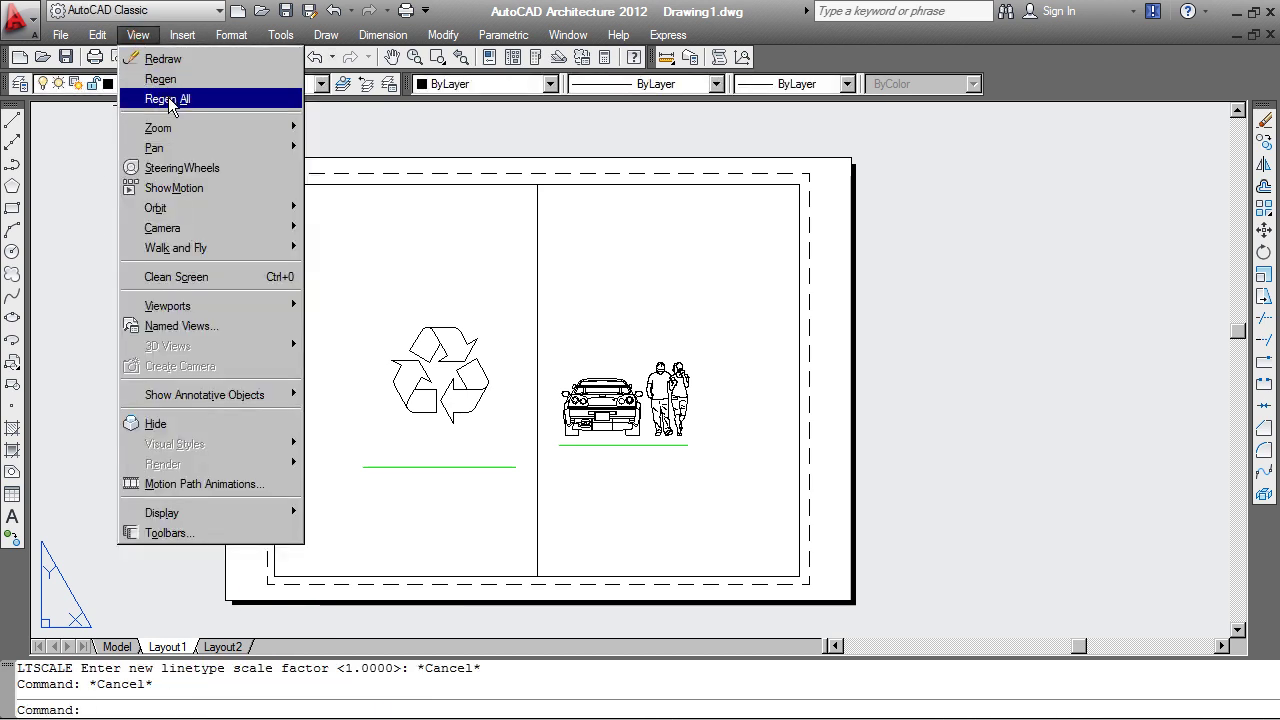
pyautogui.click(168, 97)
pyautogui.scroll(5, 529, 494)
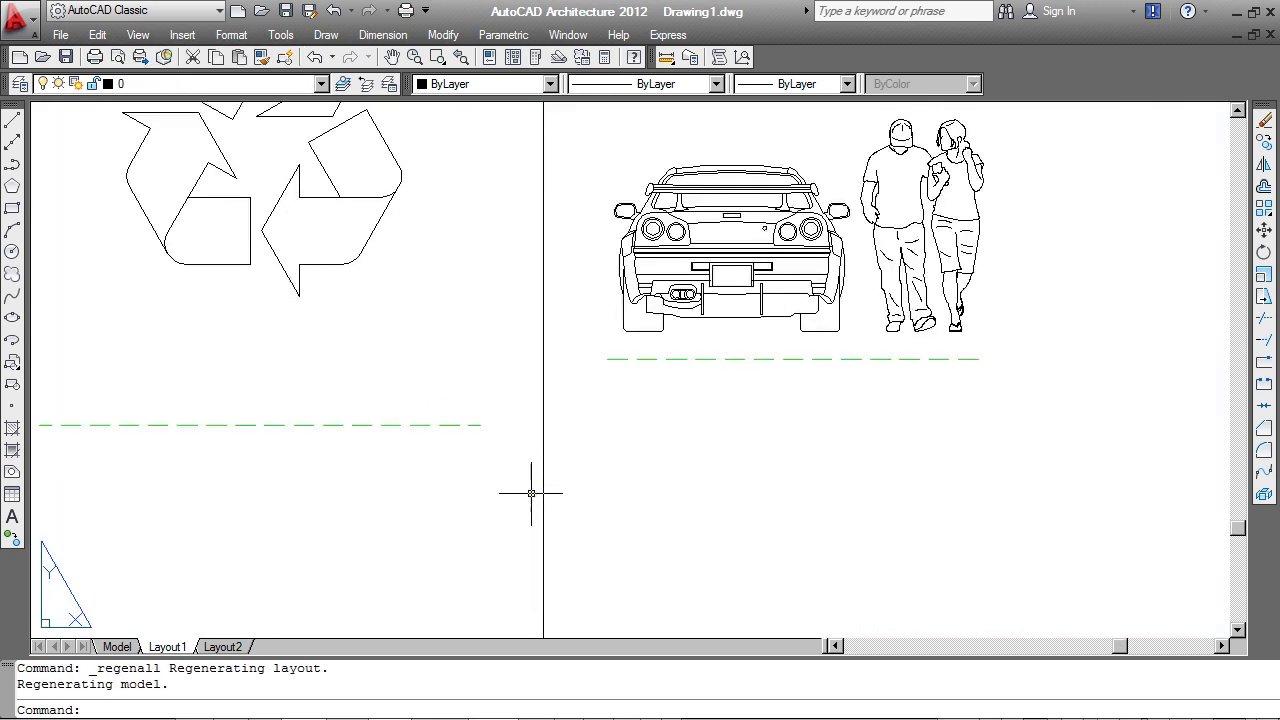
pyautogui.scroll(-2, 532, 493)
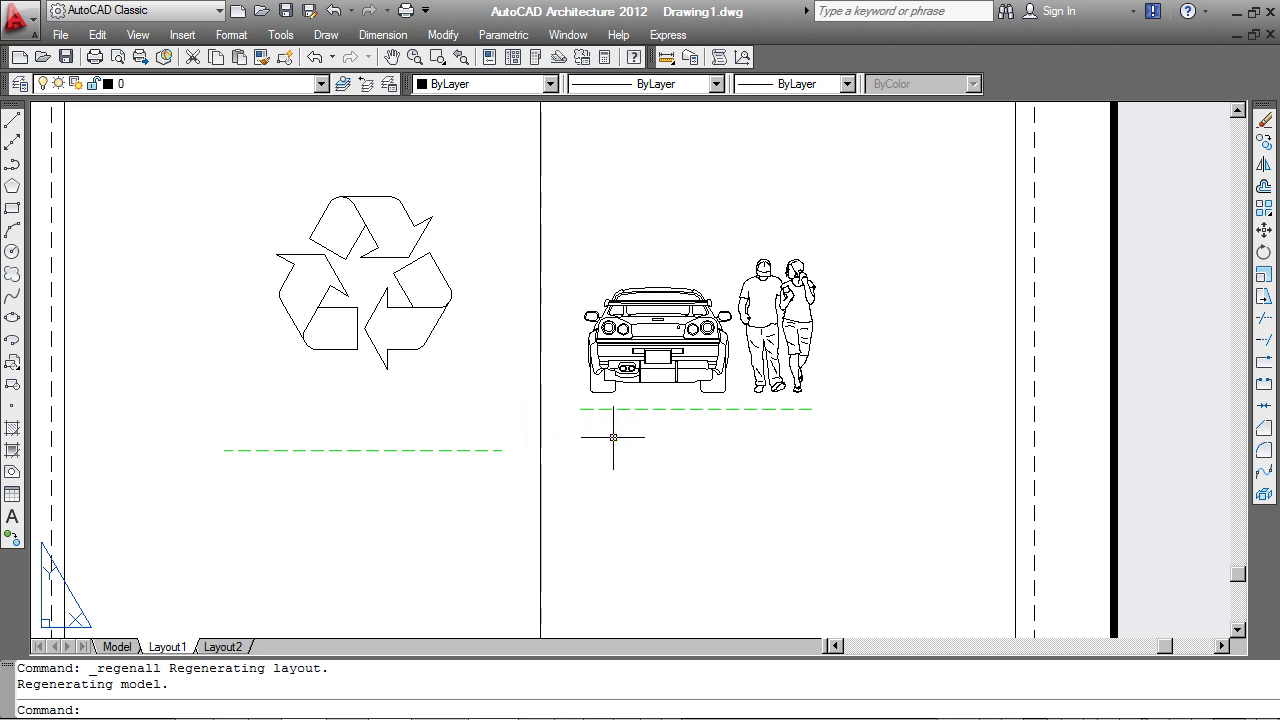
# Step: In model space, set the linetype scale (LTS) to 5 so the green line under the recycle symbol dashes
pyautogui.click(117, 647)
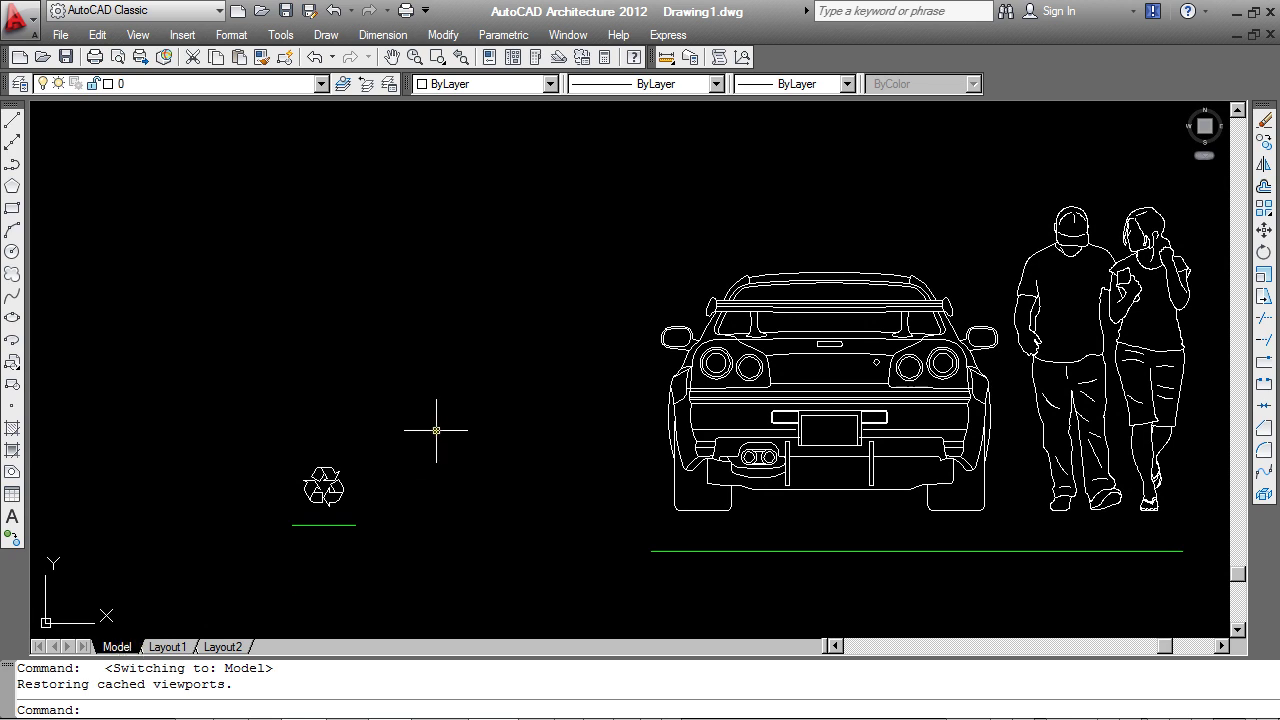
pyautogui.scroll(2, 283, 533)
pyautogui.scroll(2, 283, 533)
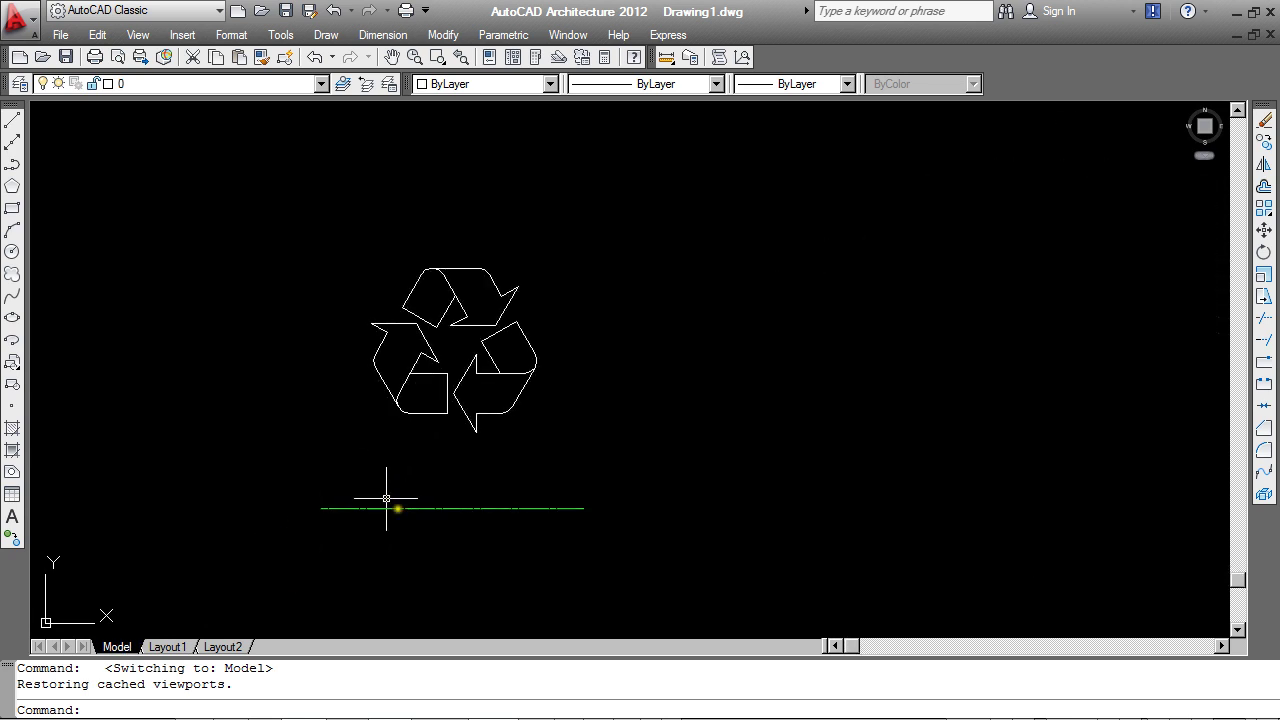
pyautogui.write('lts')
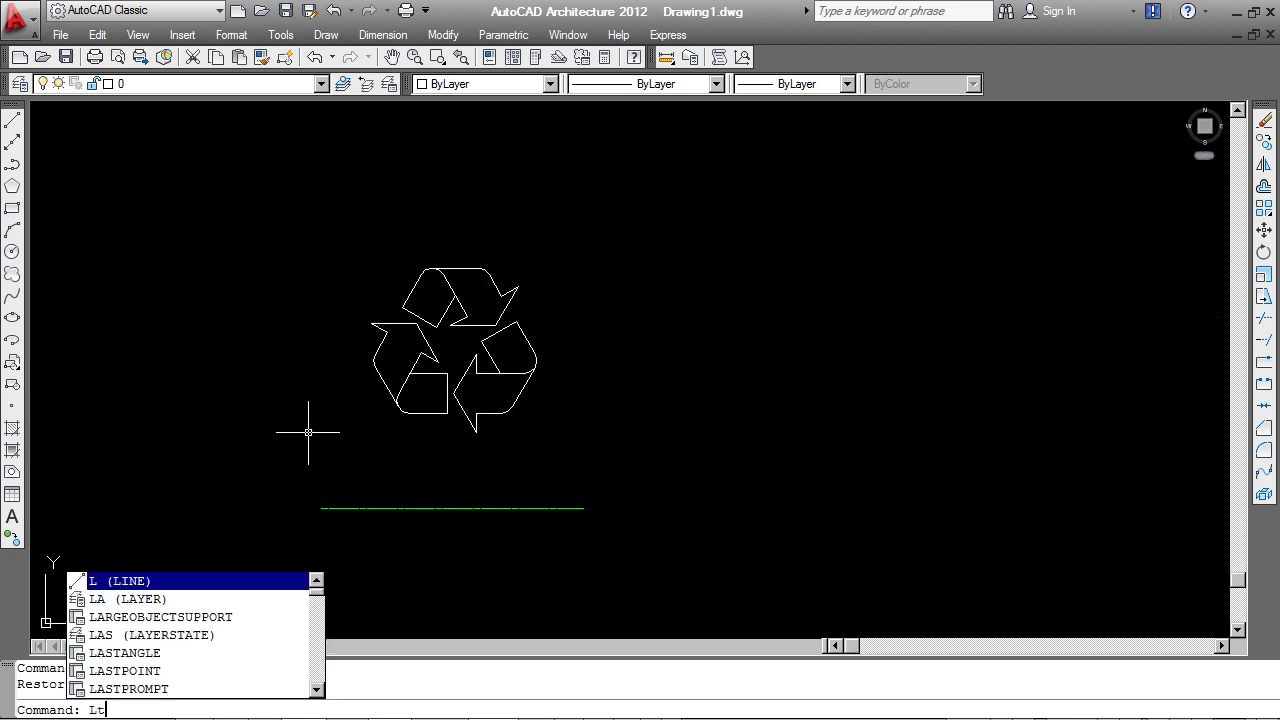
pyautogui.press('Return')
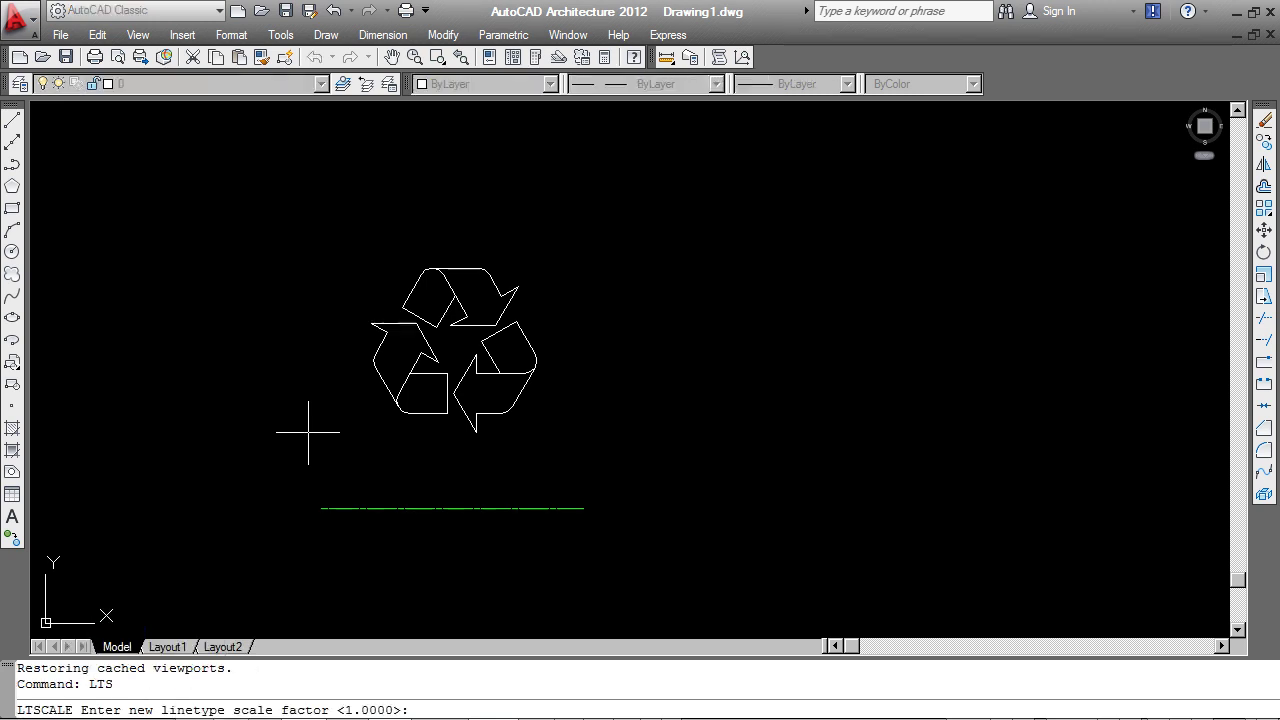
pyautogui.write('5')
pyautogui.press('Return')
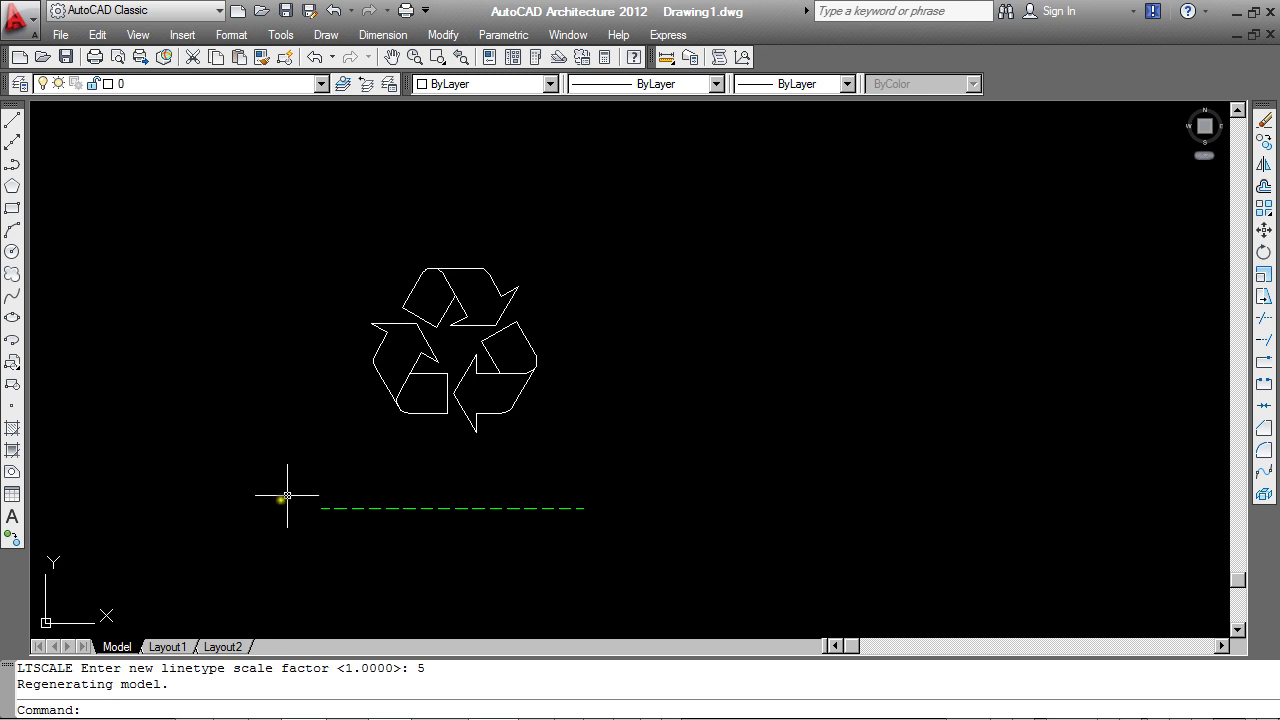
# Step: On Layout1, set the linetype scale back to 1 for finer green dashes
pyautogui.click(165, 648)
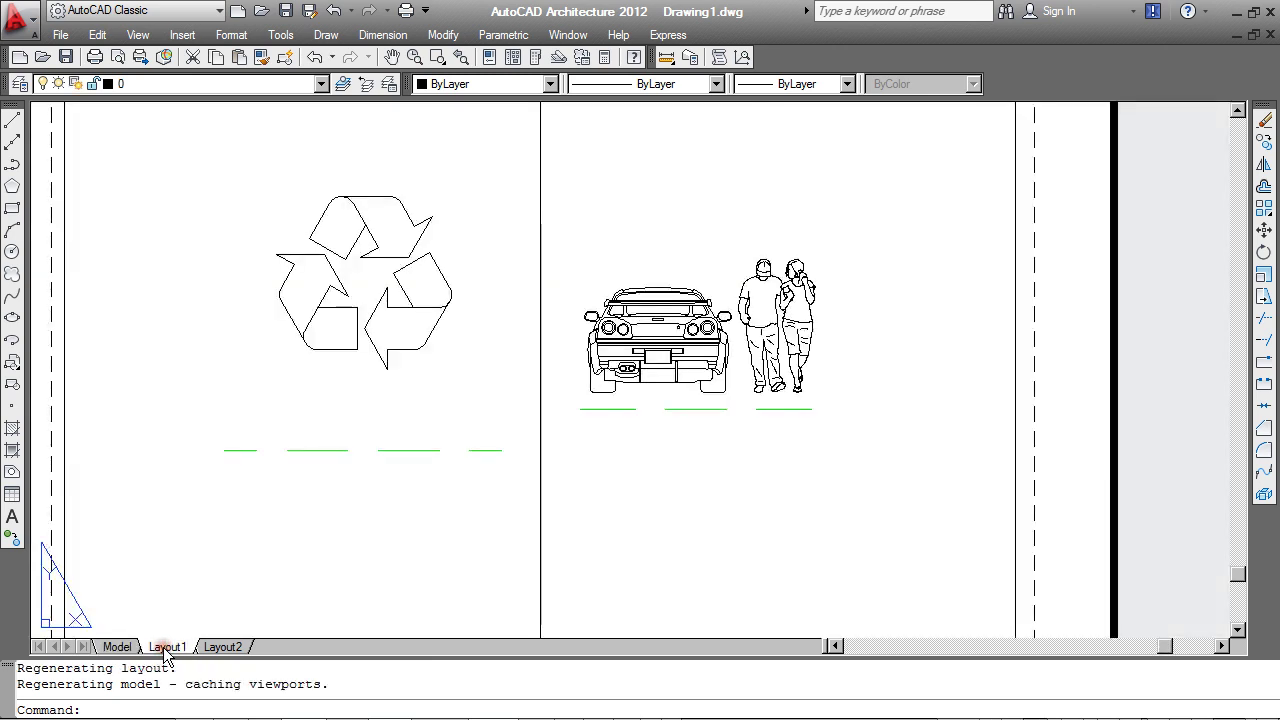
pyautogui.scroll(-2, 490, 420)
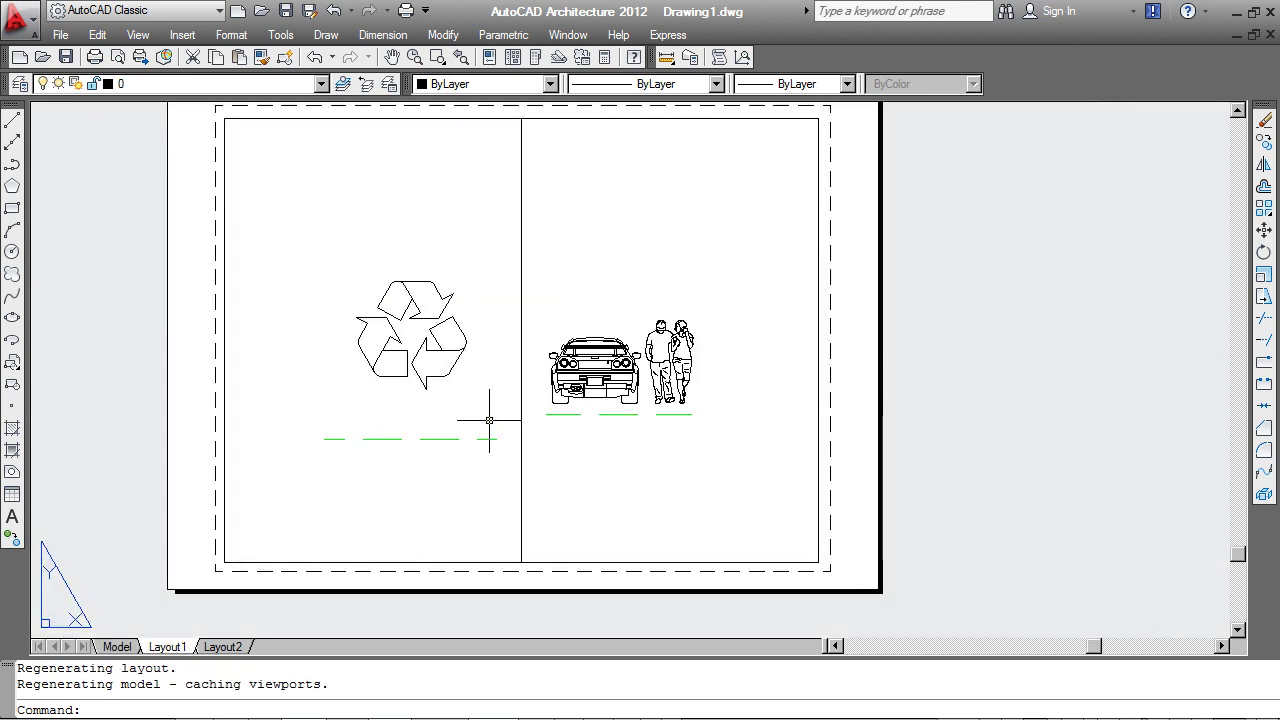
pyautogui.write('LTS')
pyautogui.press('Return')
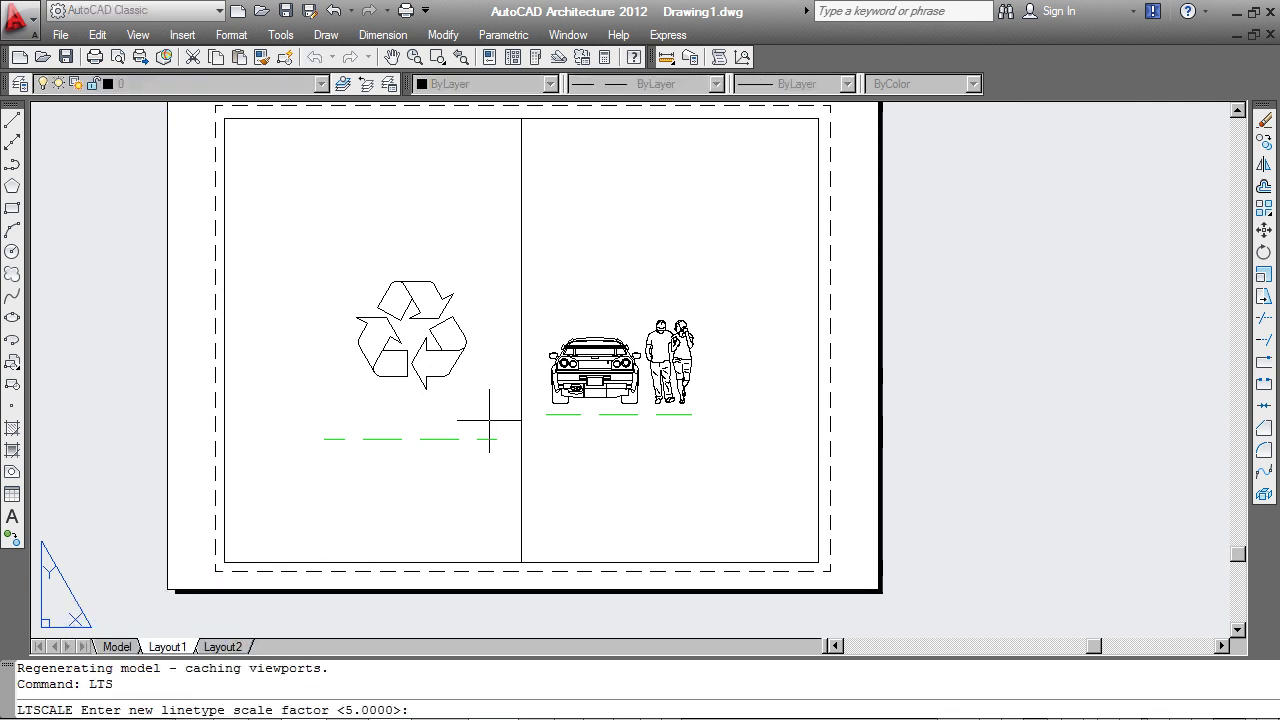
pyautogui.write('1')
pyautogui.press('Return')
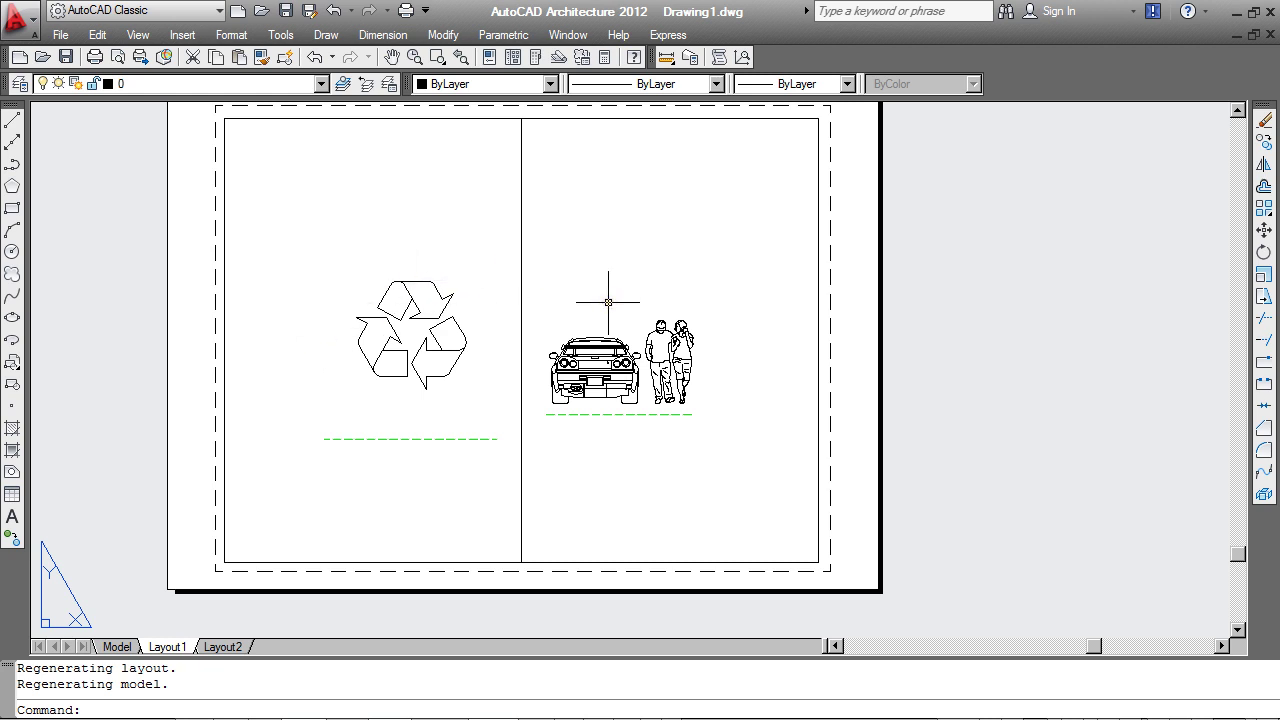
# Step: Bring up the Linetype Manager with LT and move it aside to reveal the drawing
pyautogui.write('LT')
pyautogui.press('Return')
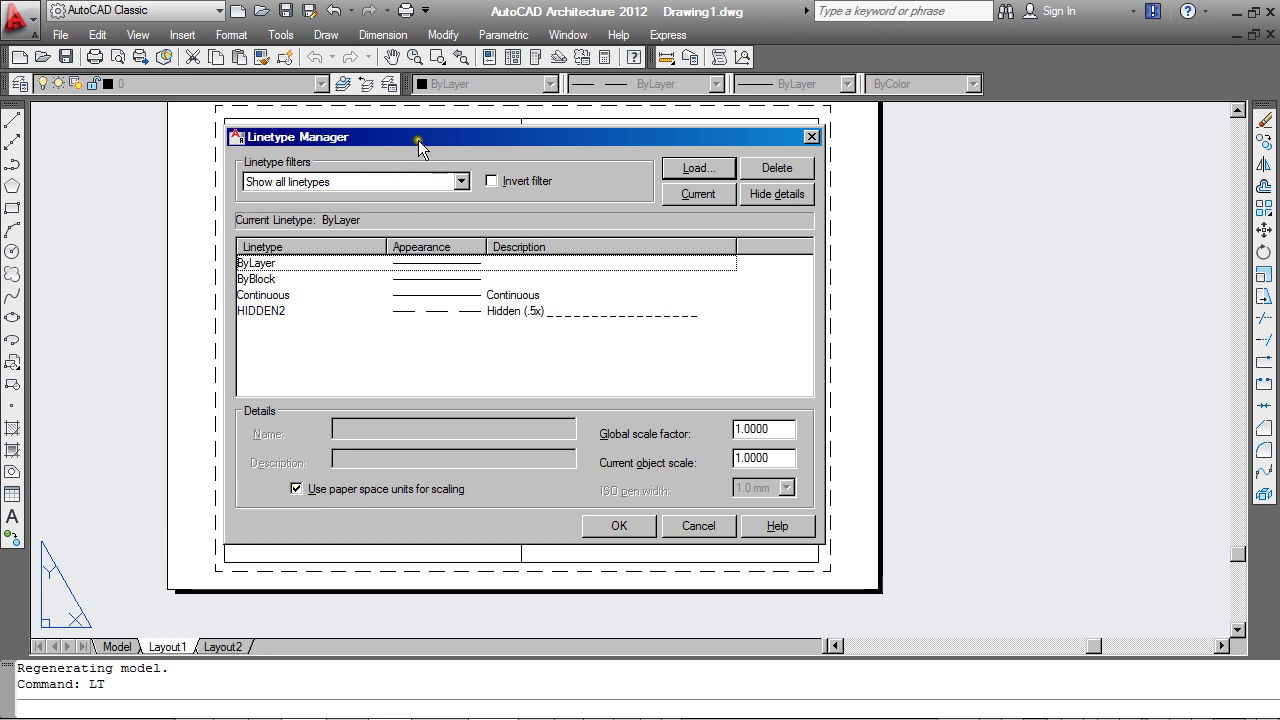
pyautogui.moveTo(418, 138); pyautogui.dragTo(869, 177)
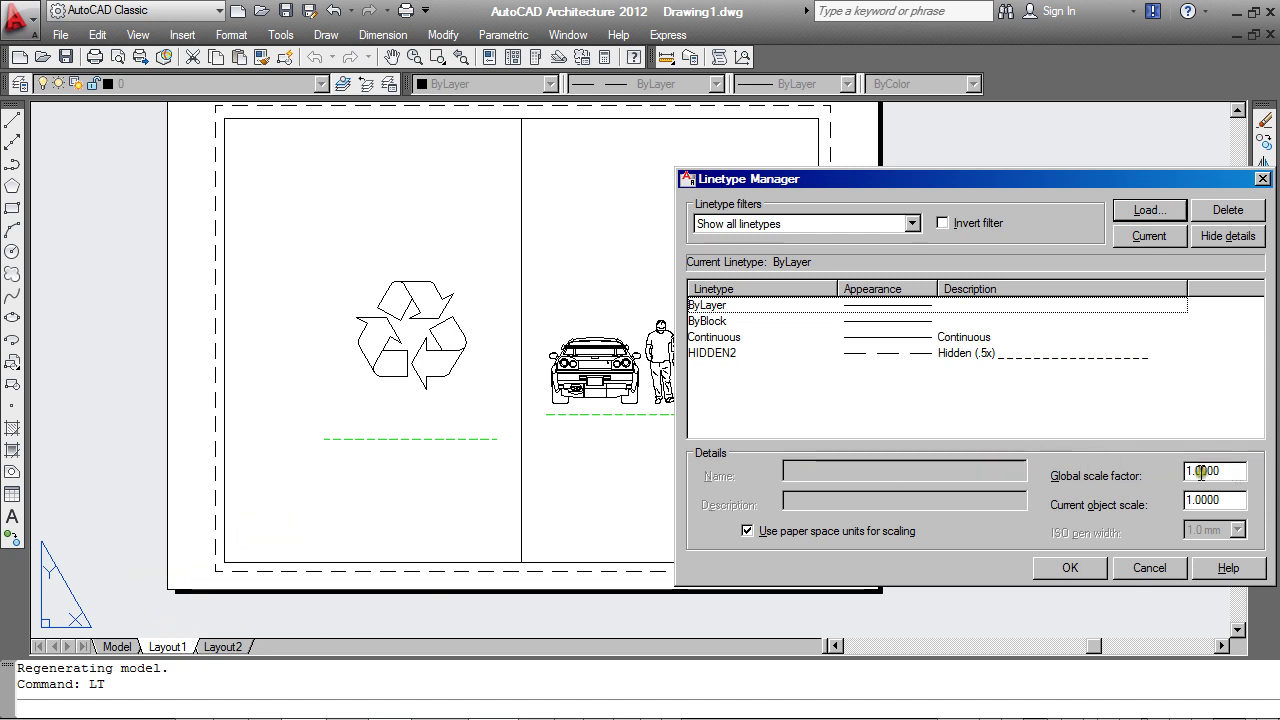
# Step: Cancel the Linetype Manager, then in model space set linetype scale 20 for the car-and-people line
pyautogui.click(1149, 567)
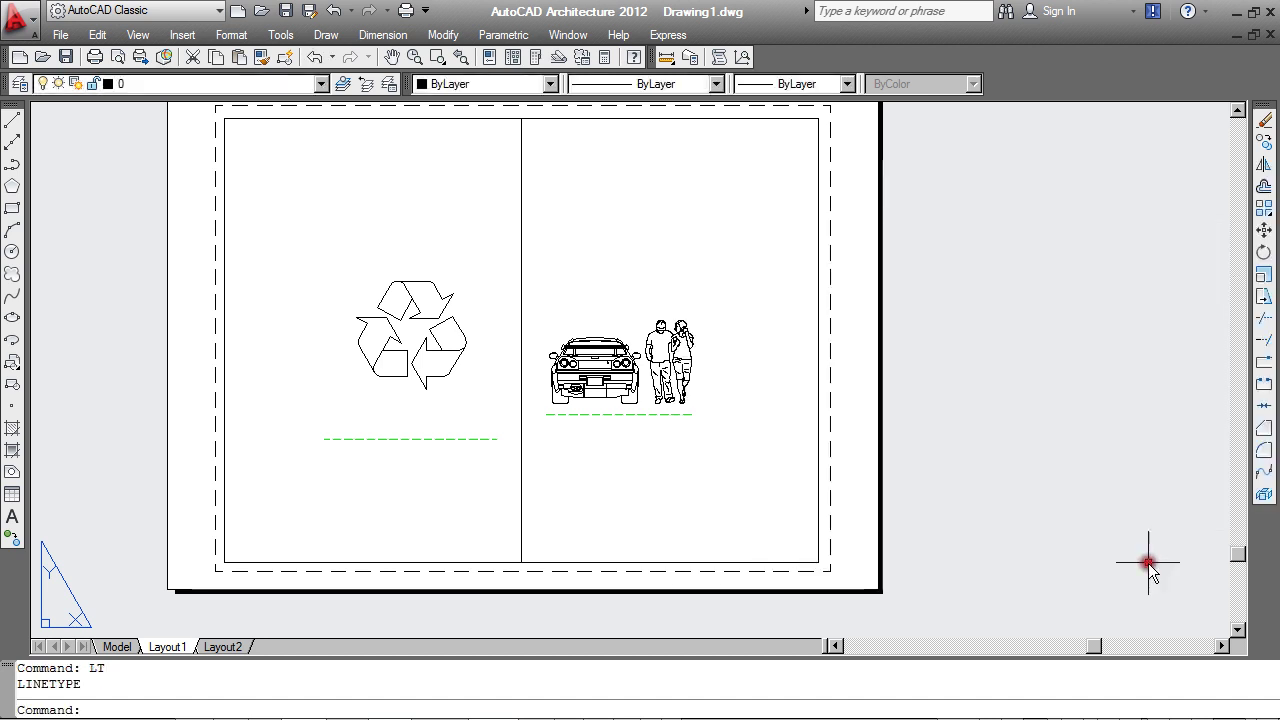
pyautogui.click(114, 650)
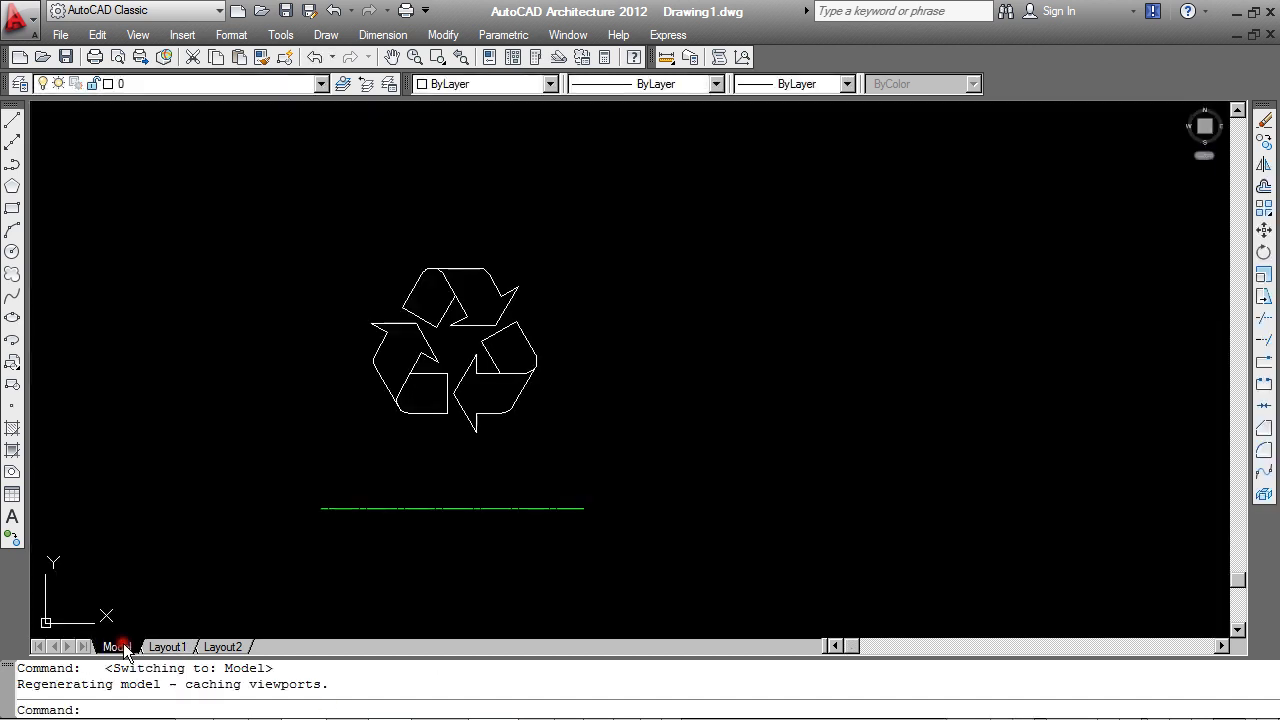
pyautogui.scroll(-3, 350, 455)
pyautogui.scroll(6, 486, 437)
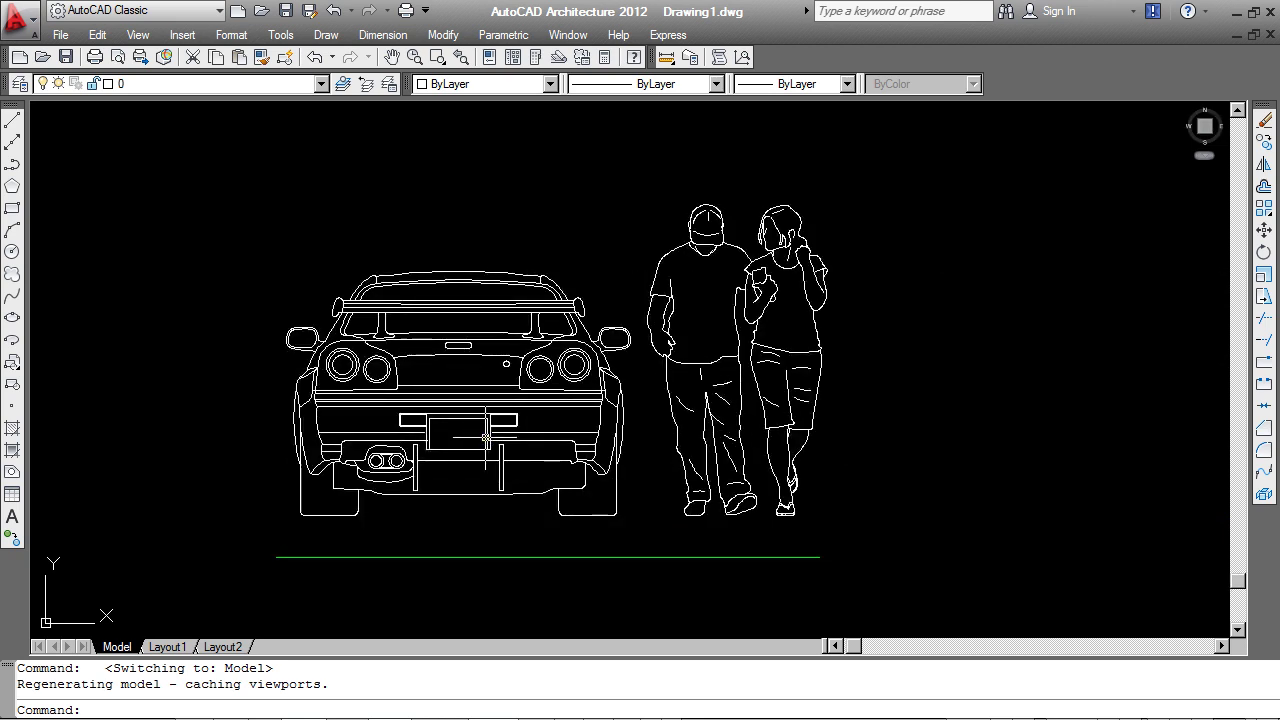
pyautogui.press('Return')
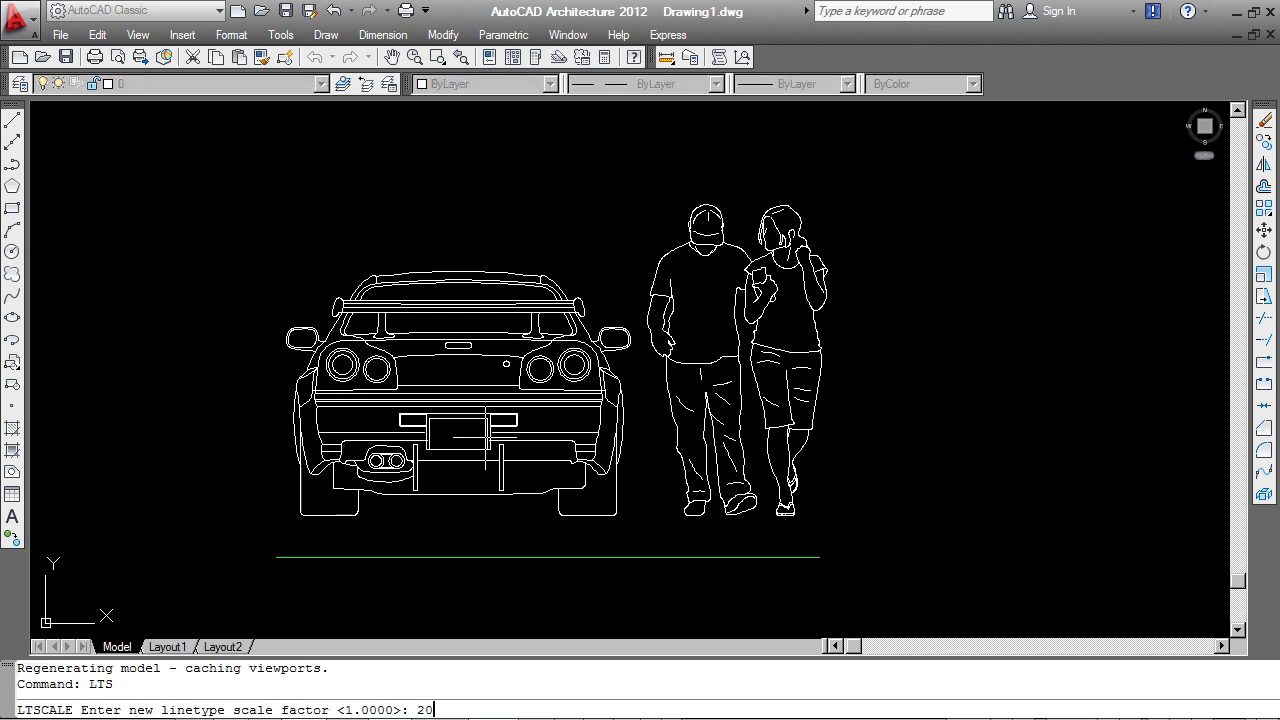
pyautogui.press('Return')
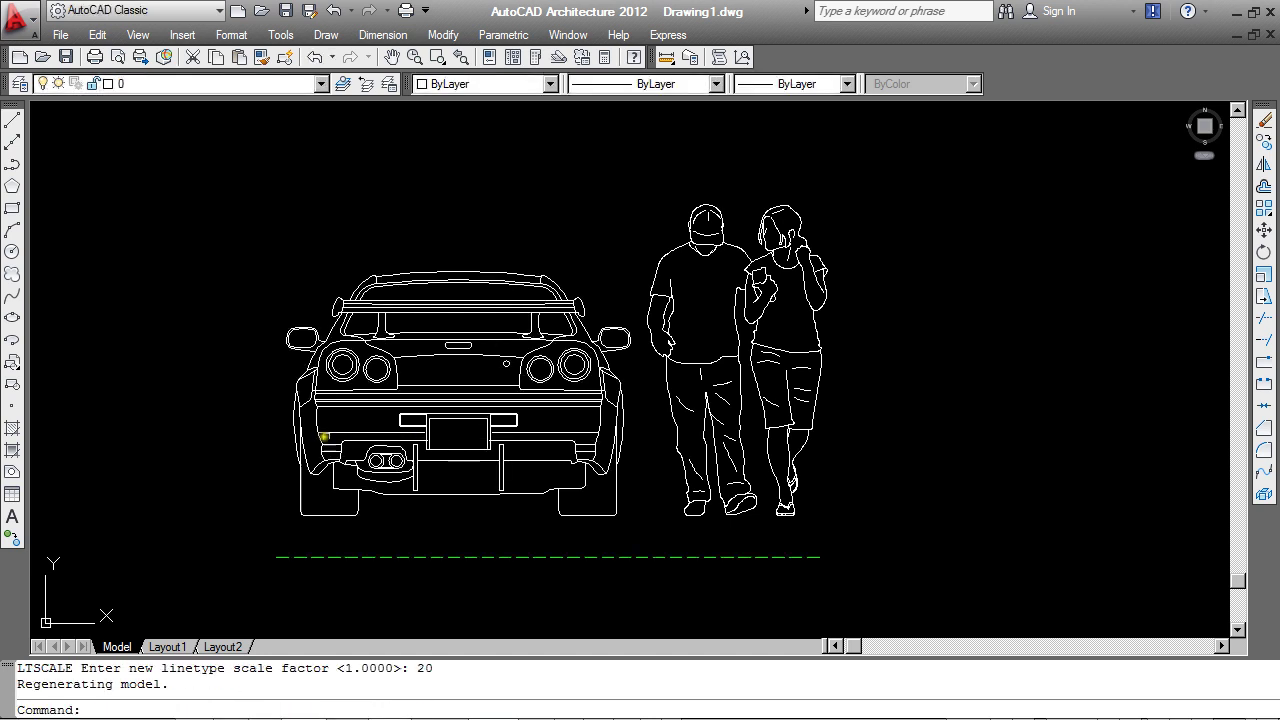
# Step: On Layout1, zoom and pan the left viewport to show the car and people large
pyautogui.click(167, 647)
pyautogui.doubleClick(403, 491)
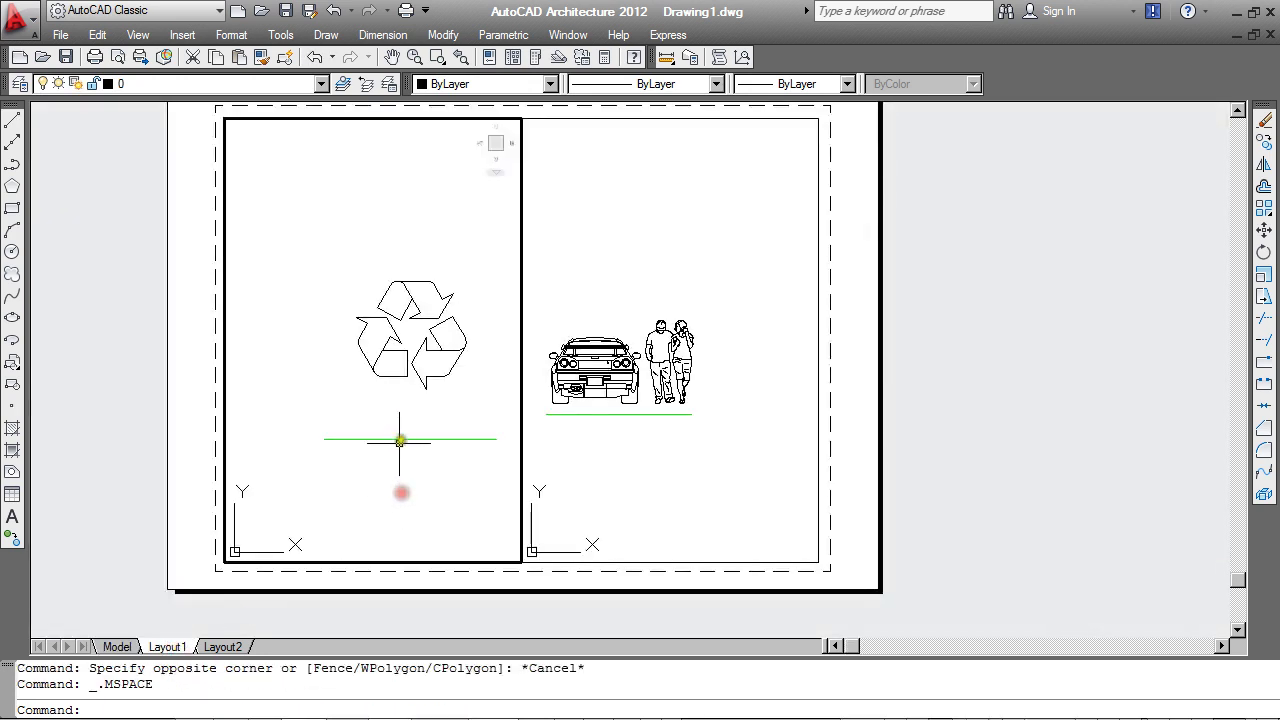
pyautogui.scroll(1, 335, 399)
pyautogui.scroll(-1, 343, 397)
pyautogui.scroll(4, 345, 396)
pyautogui.moveTo(379, 402); pyautogui.dragTo(355, 408, button='middle')
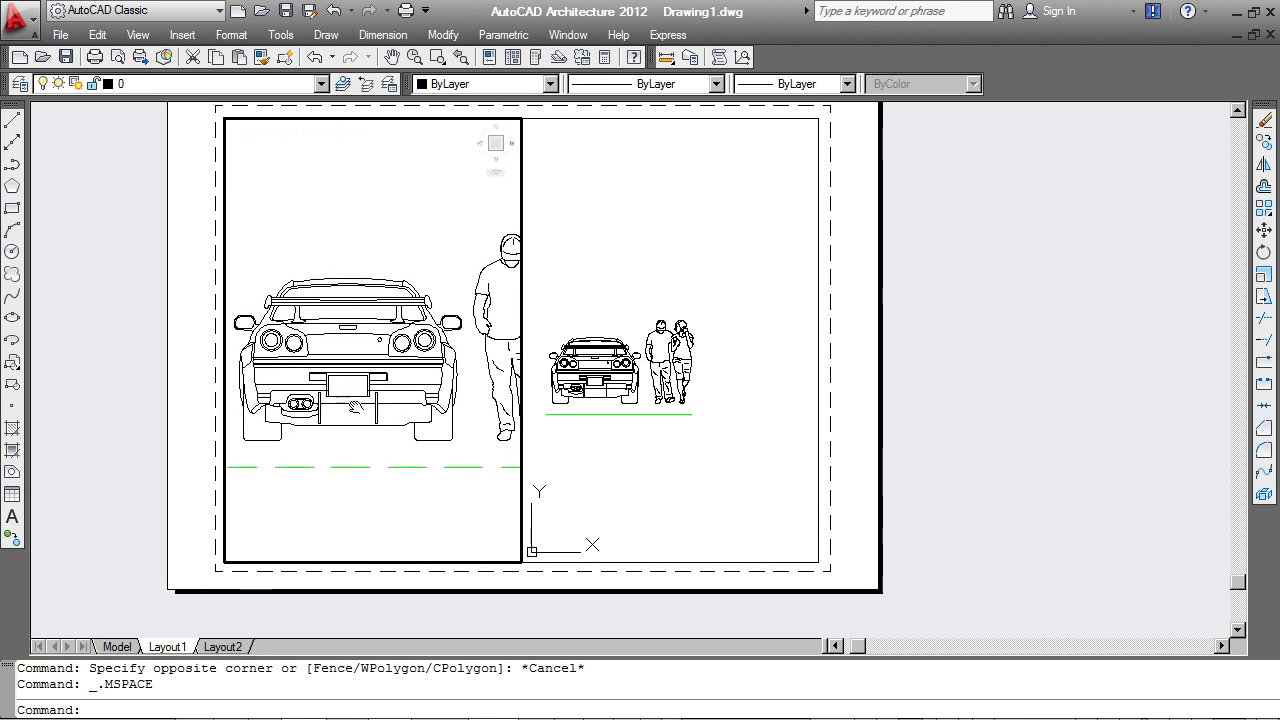
# Step: Make the right viewport active and pan its small car-and-people view downward
pyautogui.click(651, 458)
pyautogui.click(632, 455)
pyautogui.click(609, 451)
pyautogui.moveTo(608, 451); pyautogui.dragTo(602, 504, button='middle')
# Step: Return to paper space and reset the linetype scale to 1
pyautogui.doubleClick(986, 466)
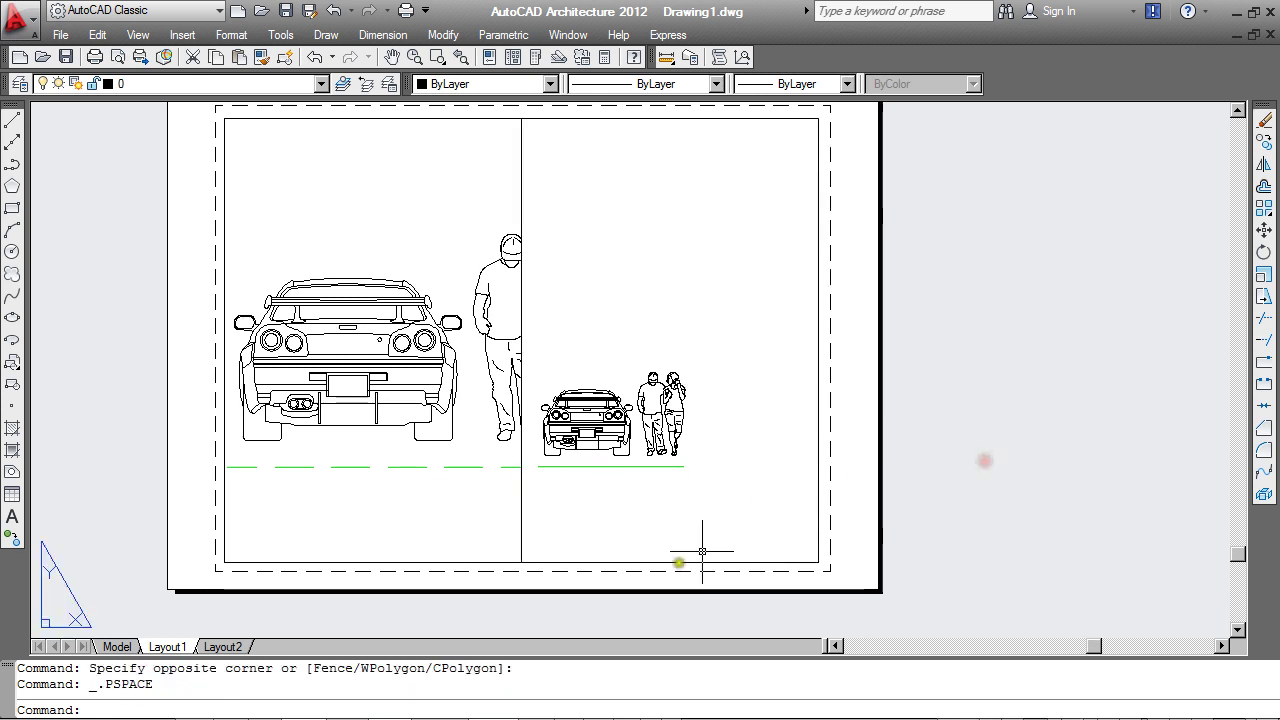
pyautogui.write('lts')
pyautogui.press('Return')
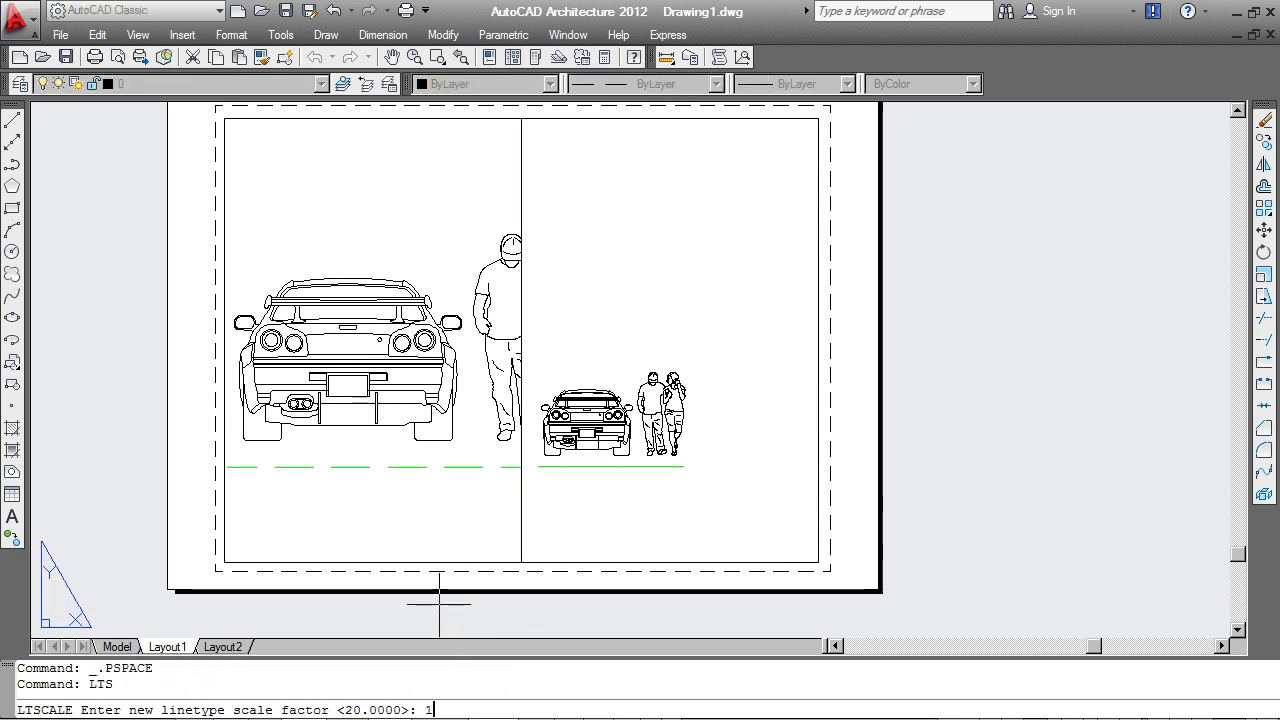
pyautogui.press('Return')
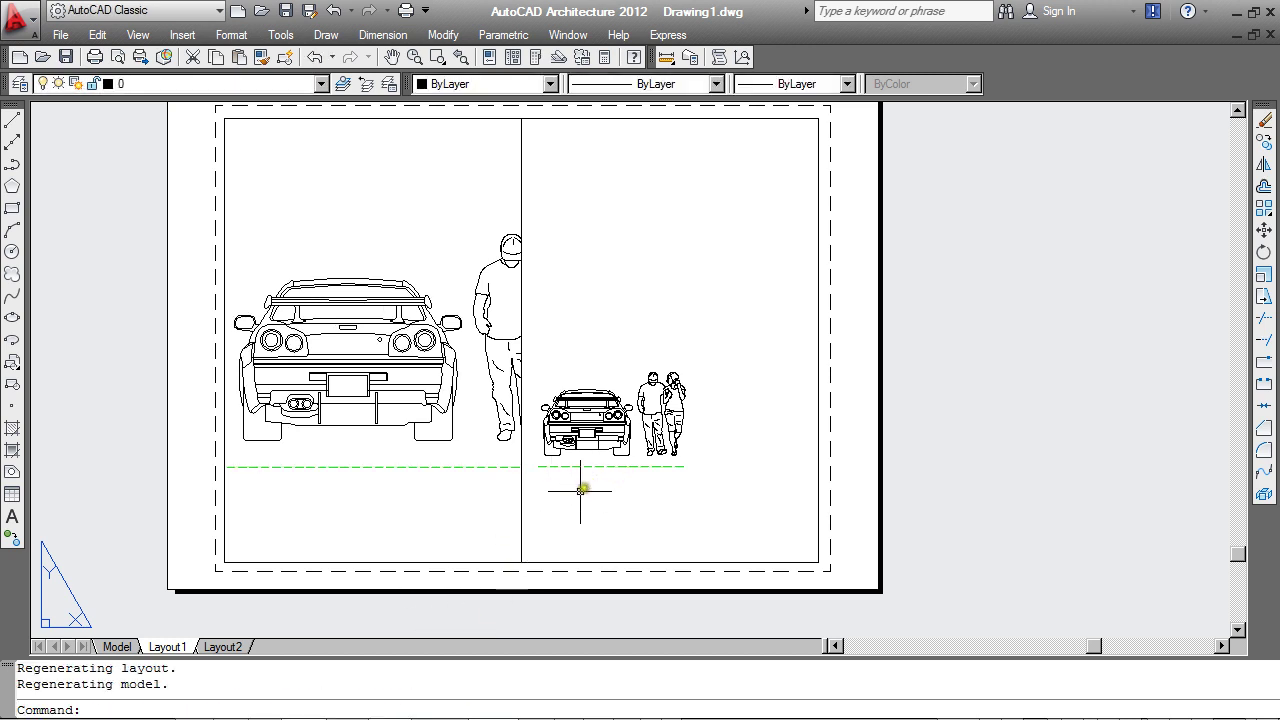
pyautogui.scroll(1, 441, 497)
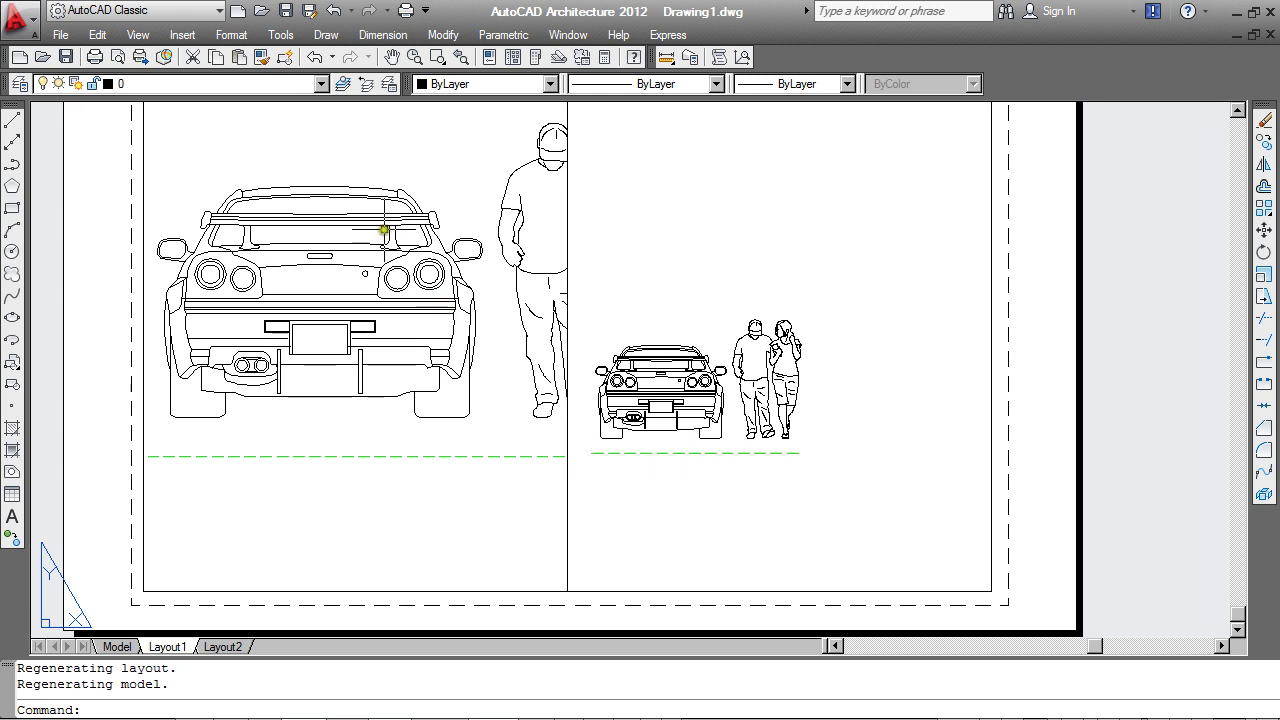
# Step: Select the left viewport, turn off paper space units scaling, and set global scale factor 2
pyautogui.click(231, 35)
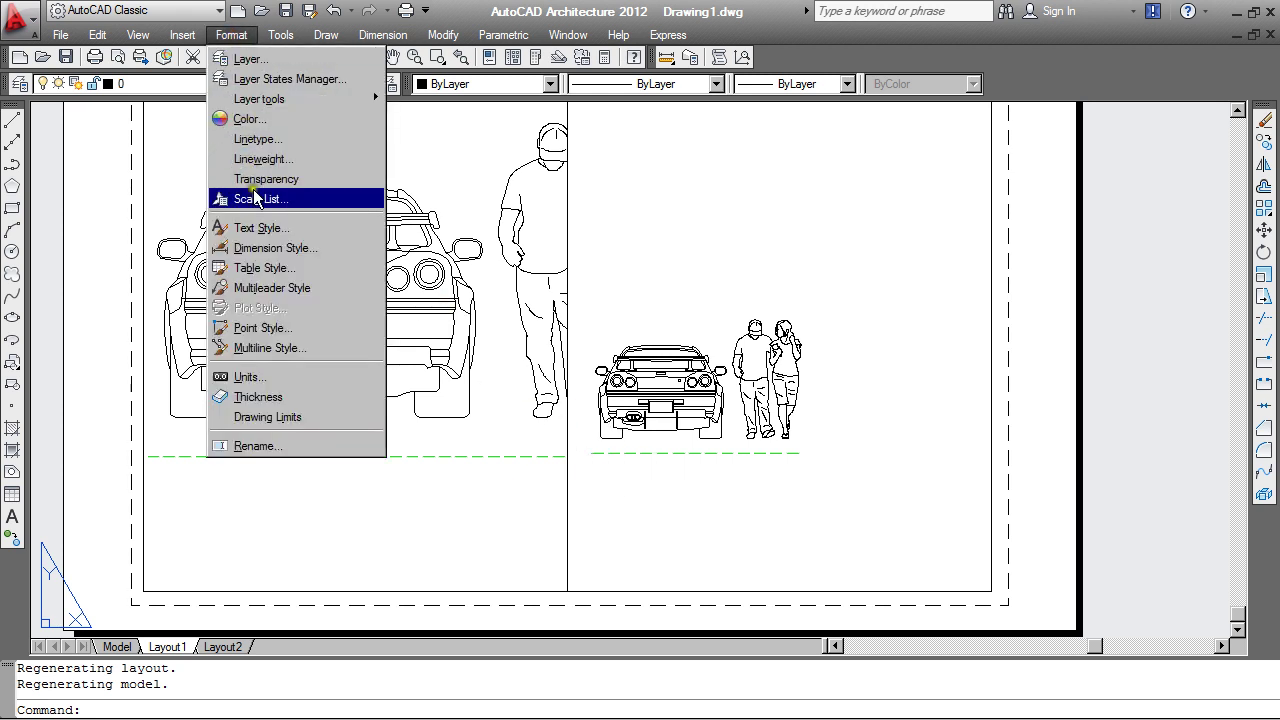
pyautogui.click(440, 613)
pyautogui.click(406, 590)
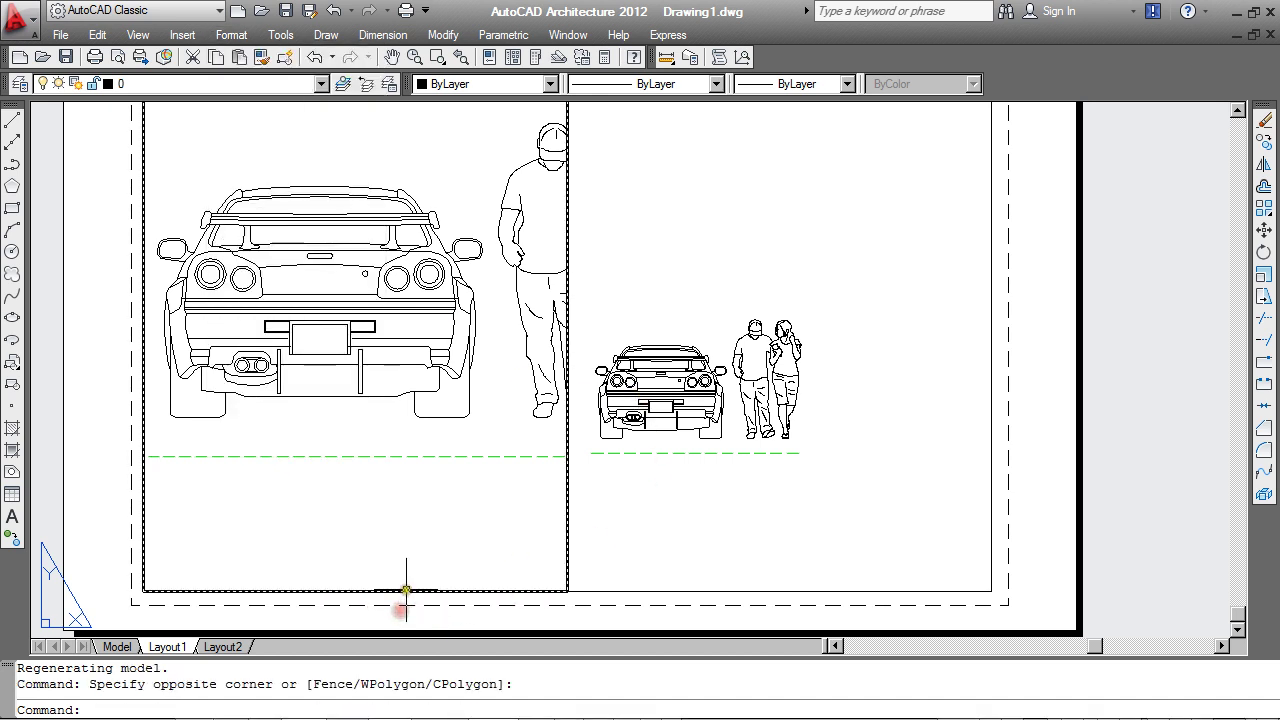
pyautogui.write('LT')
pyautogui.press('Return')
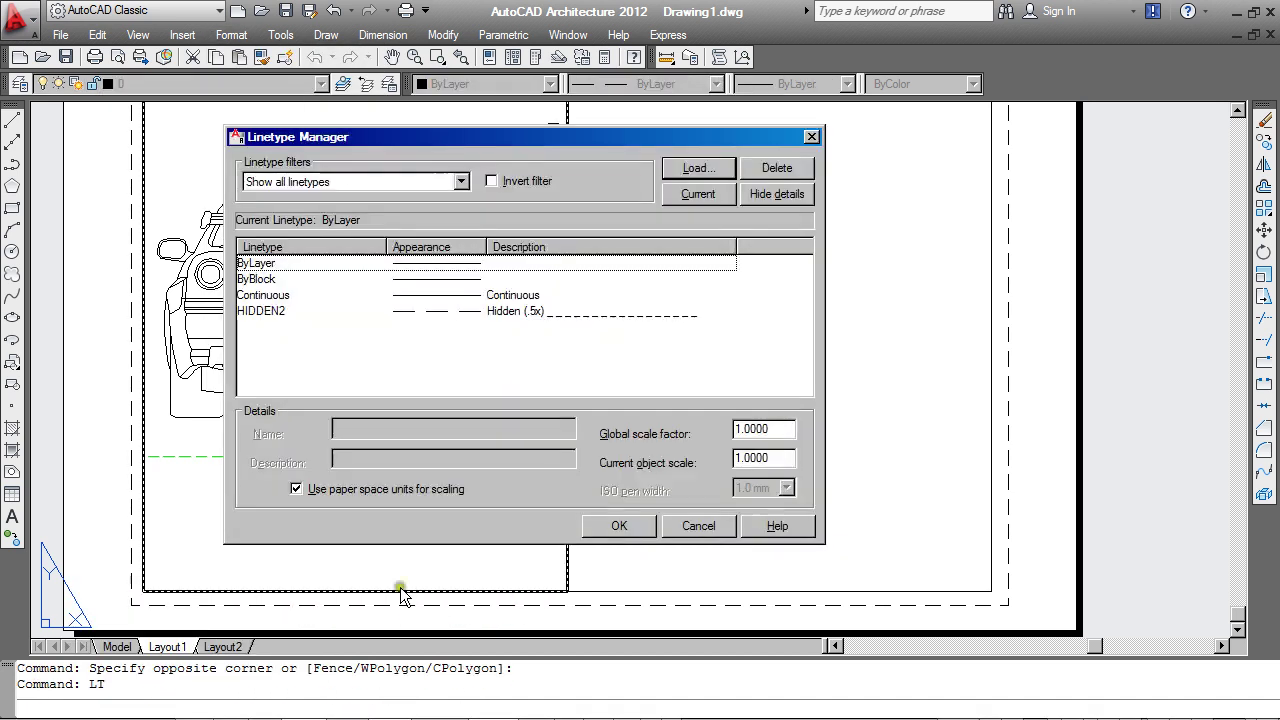
pyautogui.click(296, 489)
pyautogui.moveTo(776, 428); pyautogui.dragTo(717, 428)
pyautogui.write('20')
pyautogui.click(622, 526)
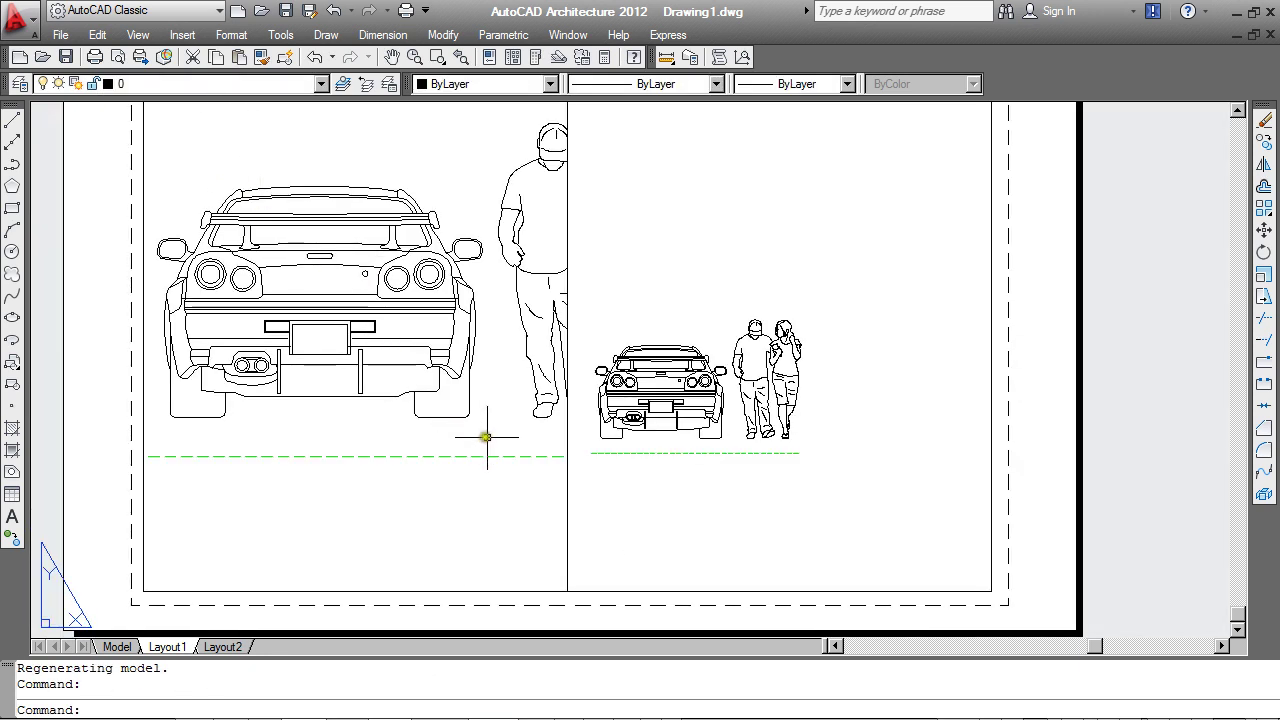
# Step: Compare Model and Layout1, zooming on the large and small car views with green dashes
pyautogui.scroll(3, 589, 479)
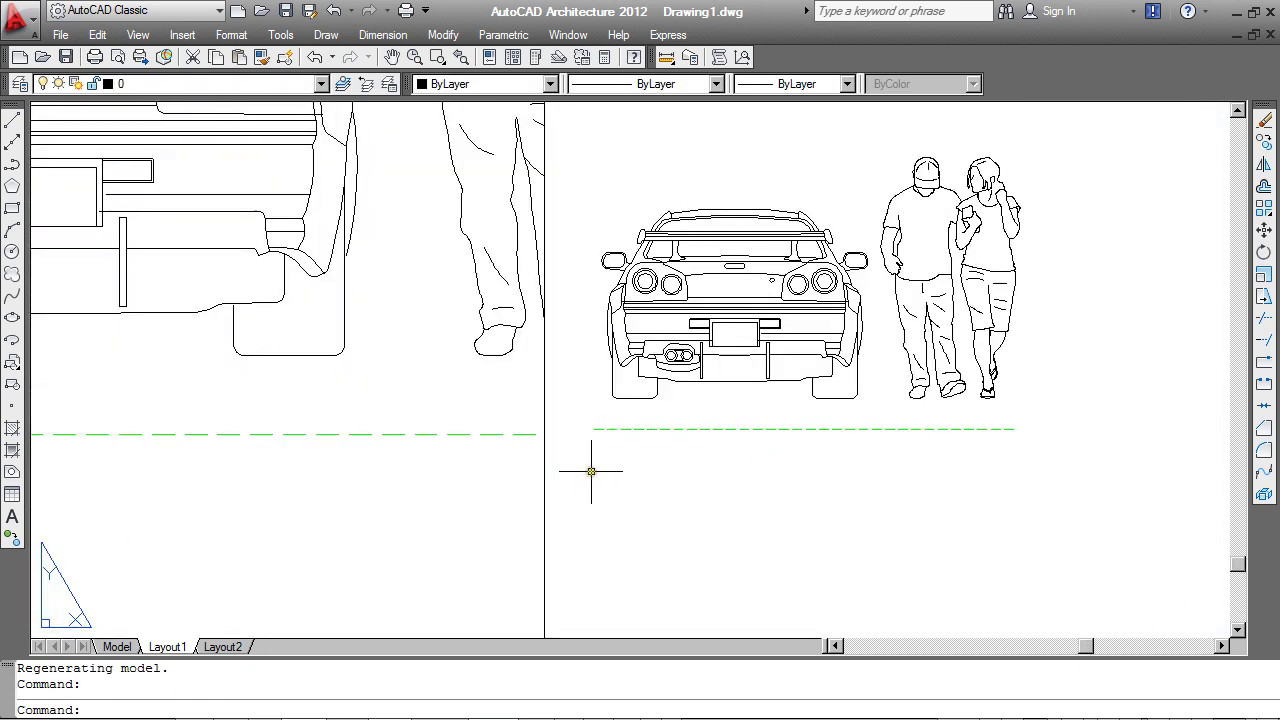
pyautogui.scroll(-3, 663, 463)
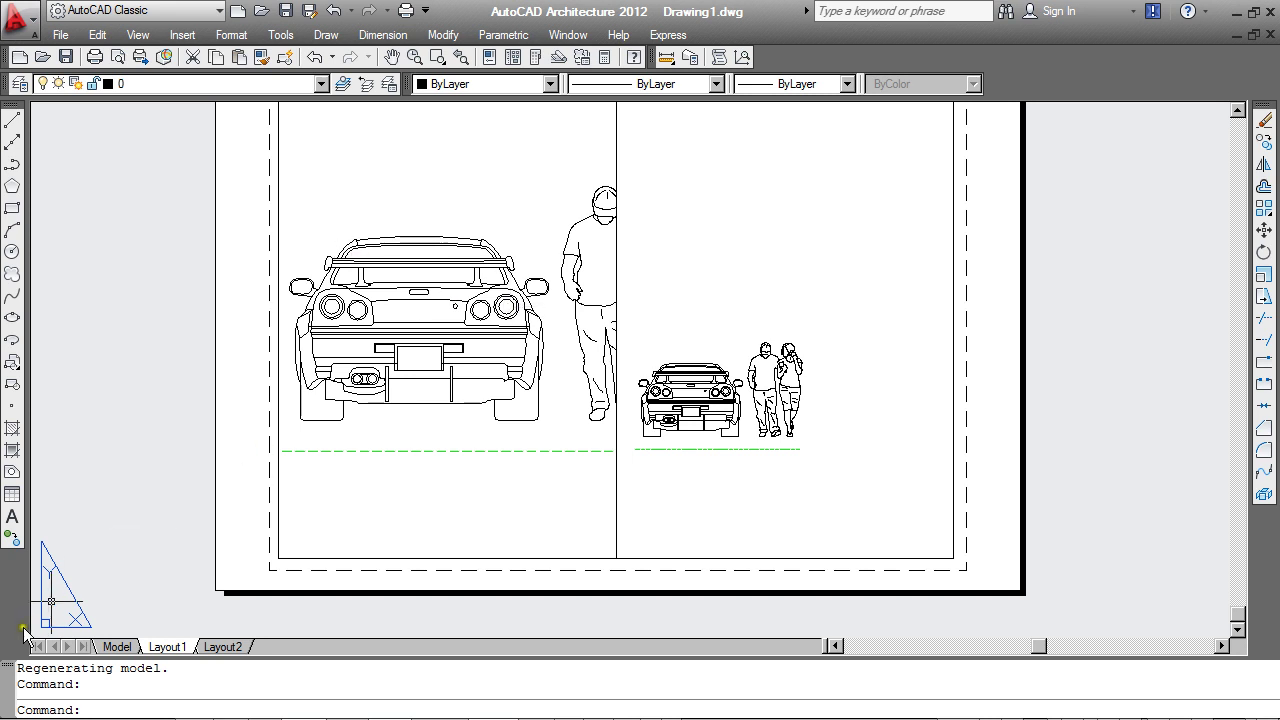
pyautogui.click(106, 645)
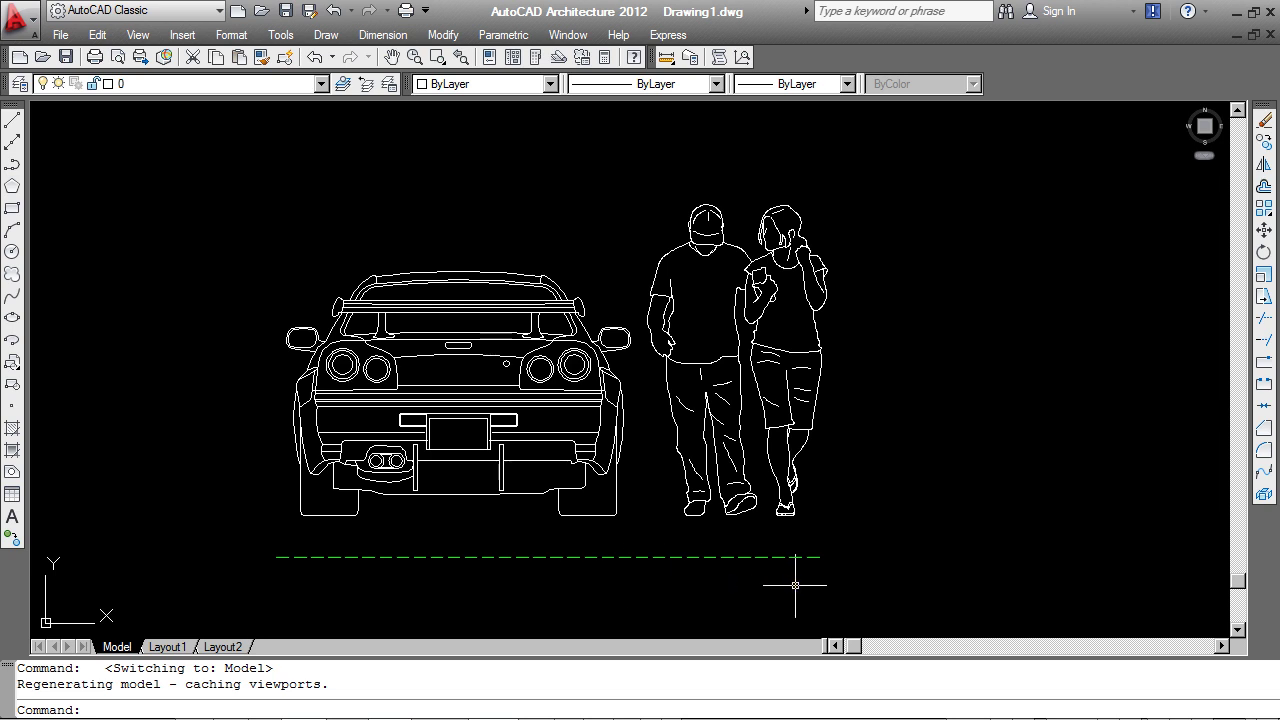
pyautogui.click(167, 647)
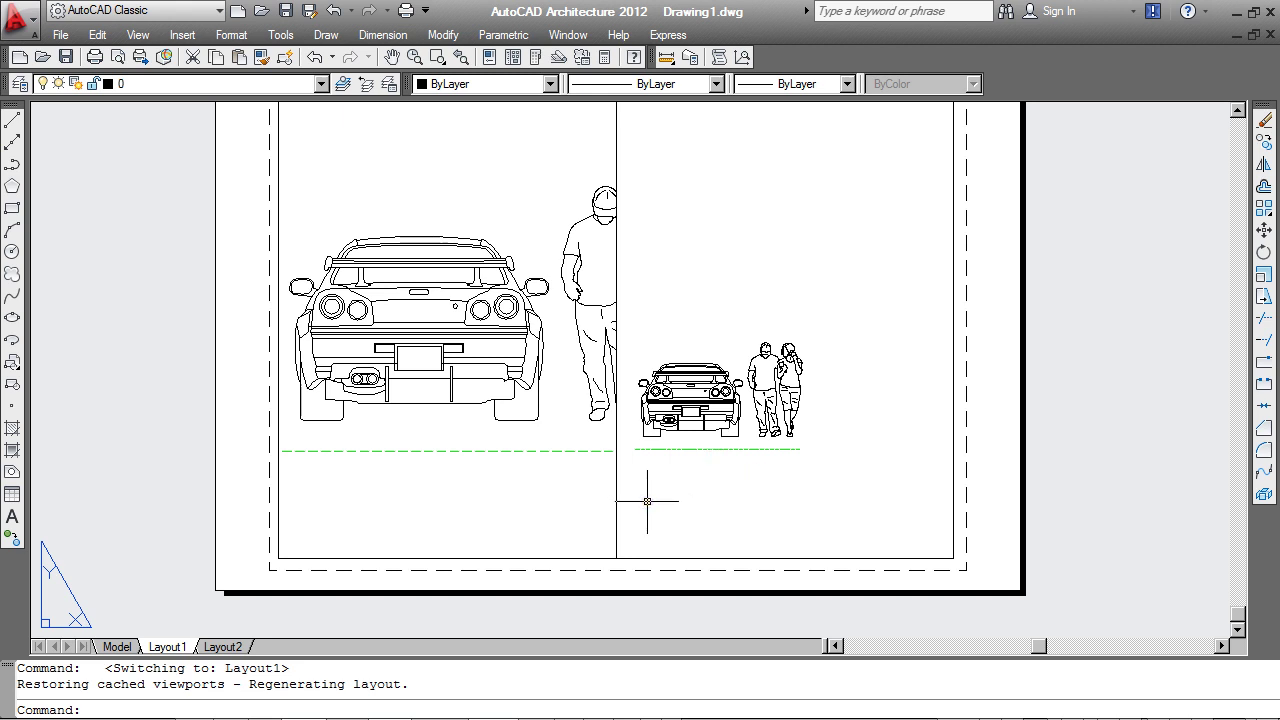
pyautogui.scroll(2, 647, 500)
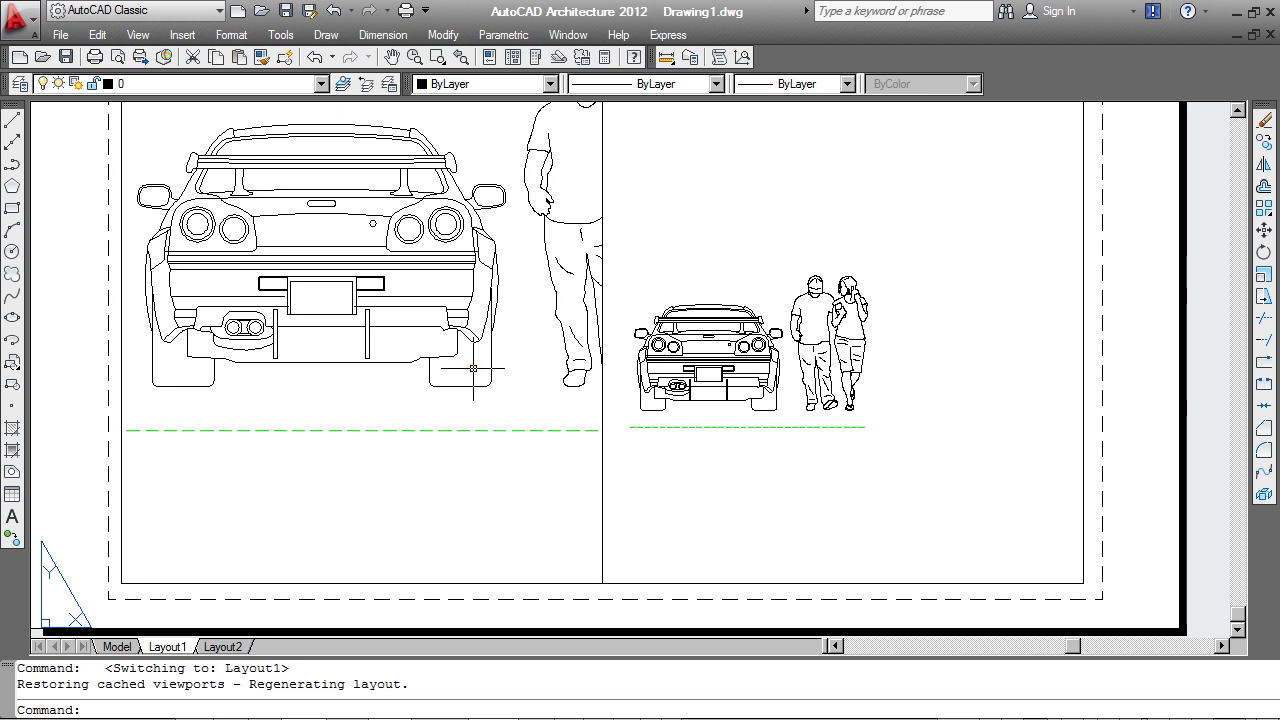
# Step: In the Linetype Manager, enable paper space units scaling and change global scale from 20 to 1
pyautogui.write('LT')
pyautogui.press('Return')
pyautogui.click(297, 490)
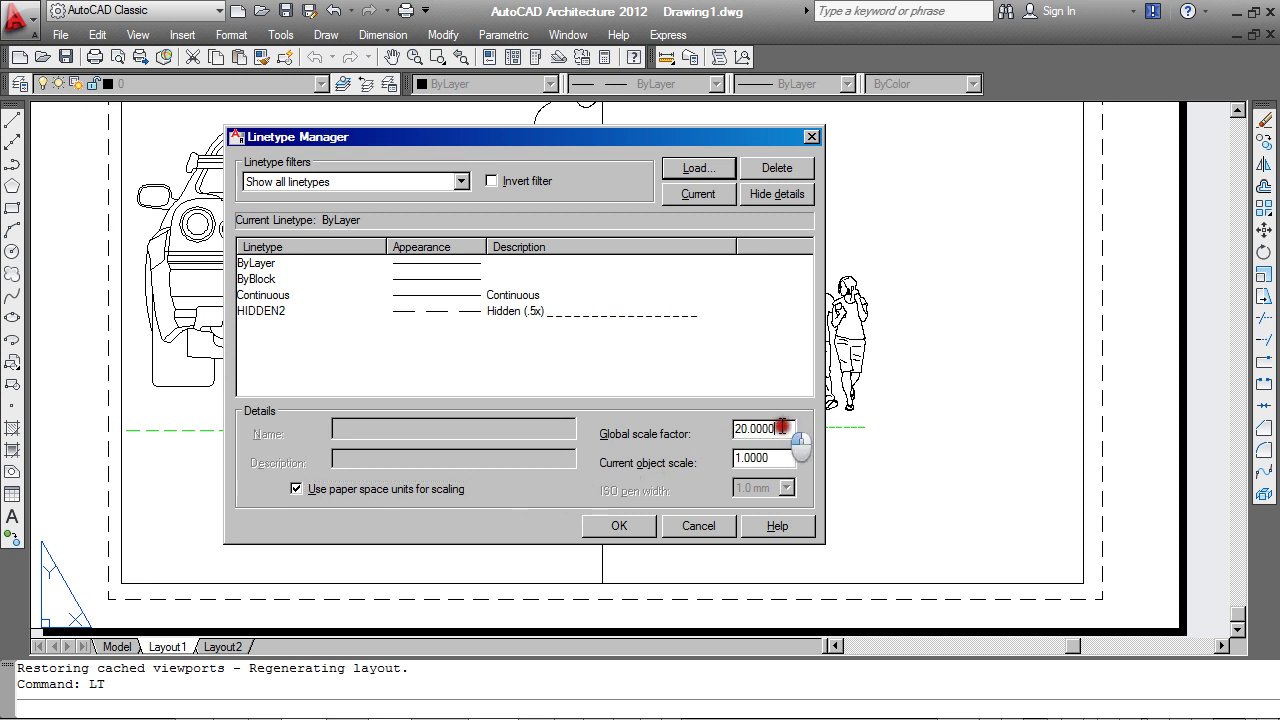
pyautogui.moveTo(796, 429); pyautogui.dragTo(731, 428)
pyautogui.write('1')
pyautogui.click(638, 526)
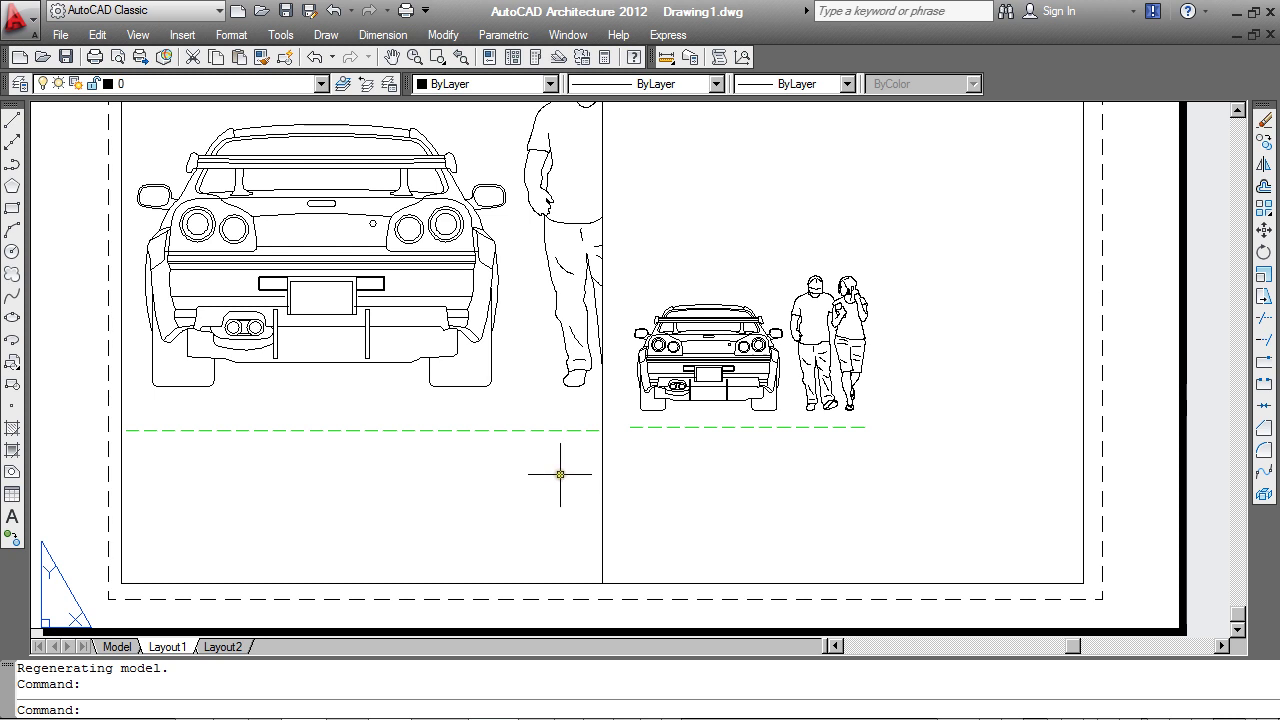
# Step: In model space, apply a global LTSCALE of 20 so both green lines show dashes
pyautogui.scroll(-4, 560, 474)
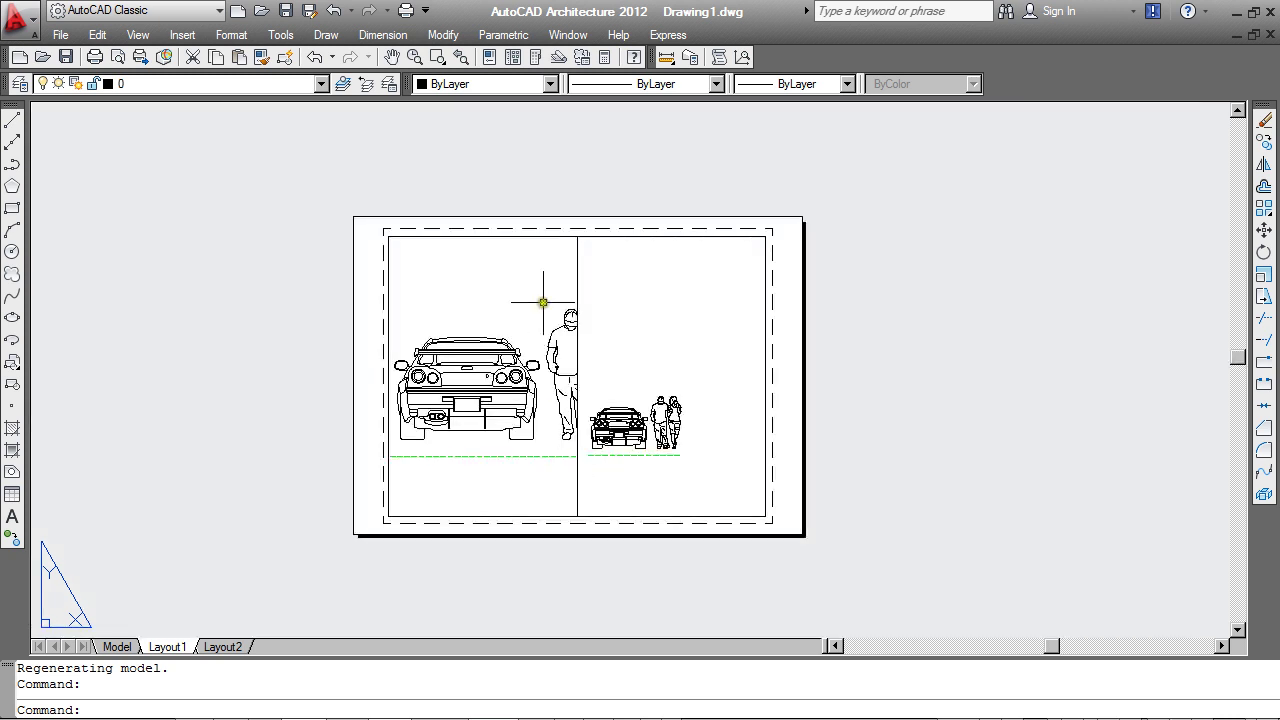
pyautogui.scroll(1, 545, 300)
pyautogui.click(117, 647)
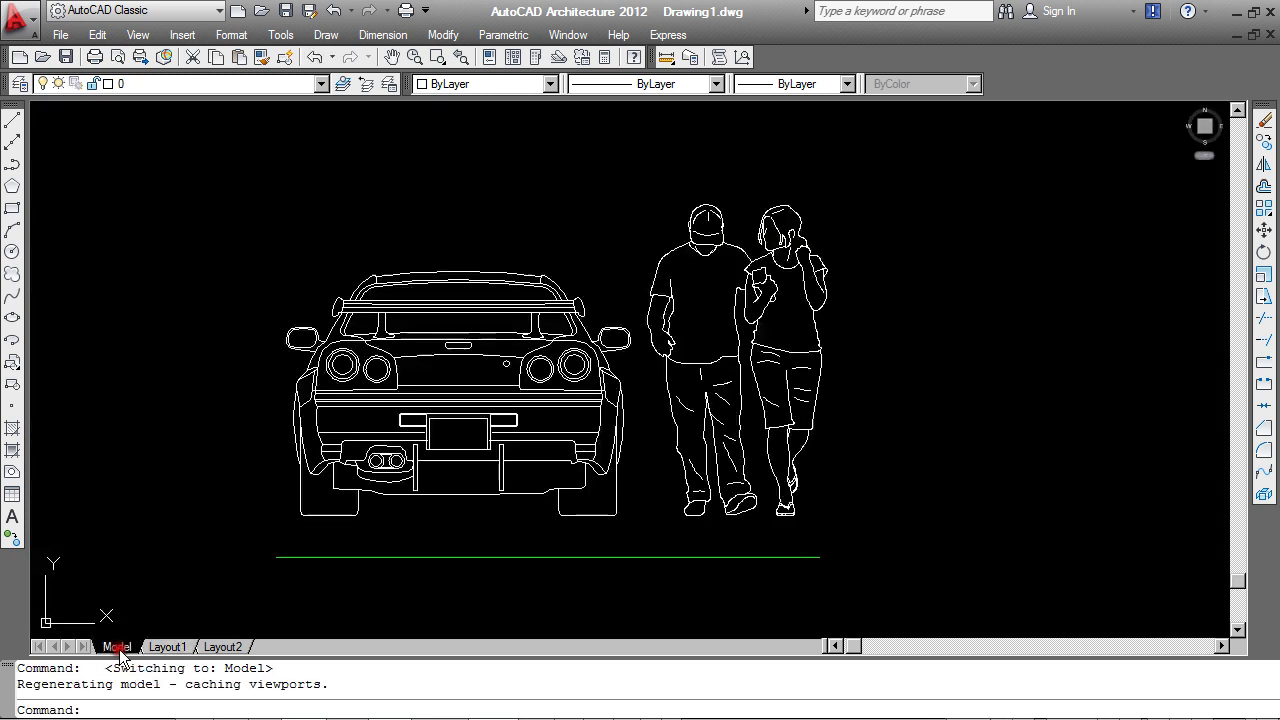
pyautogui.scroll(-5, 575, 416)
pyautogui.scroll(4, 400, 455)
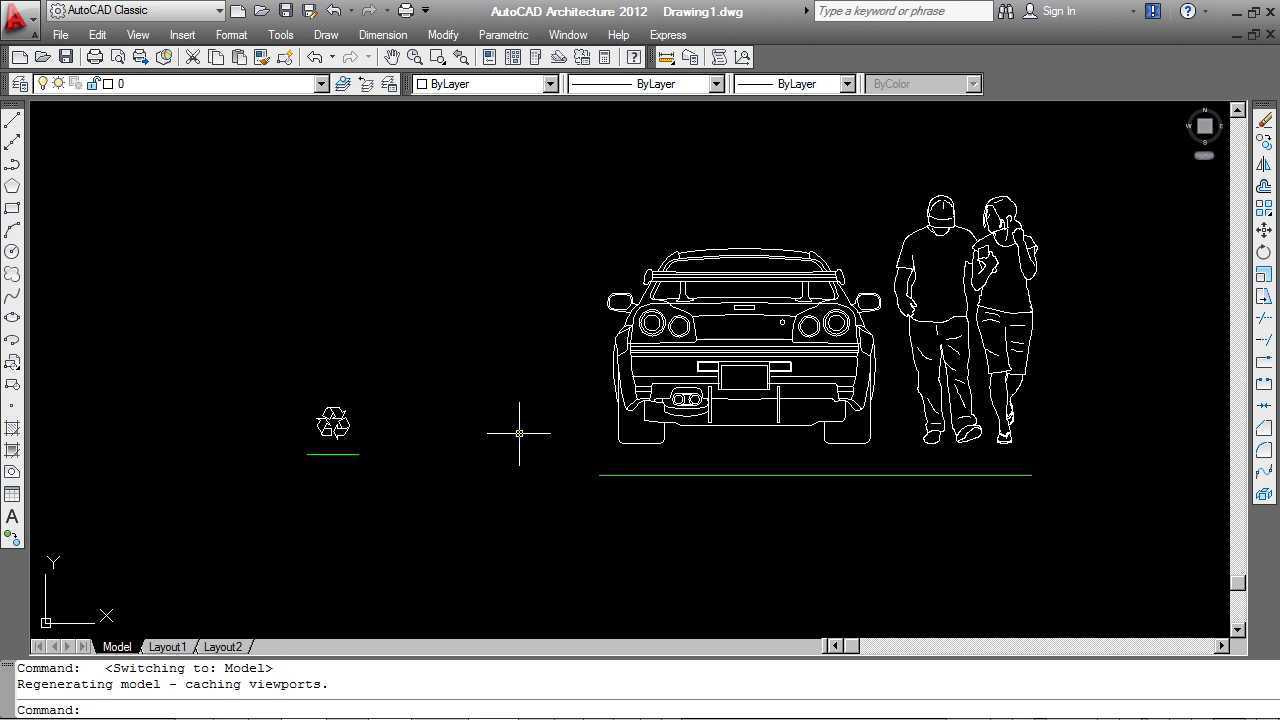
pyautogui.write('s')
pyautogui.press('Return')
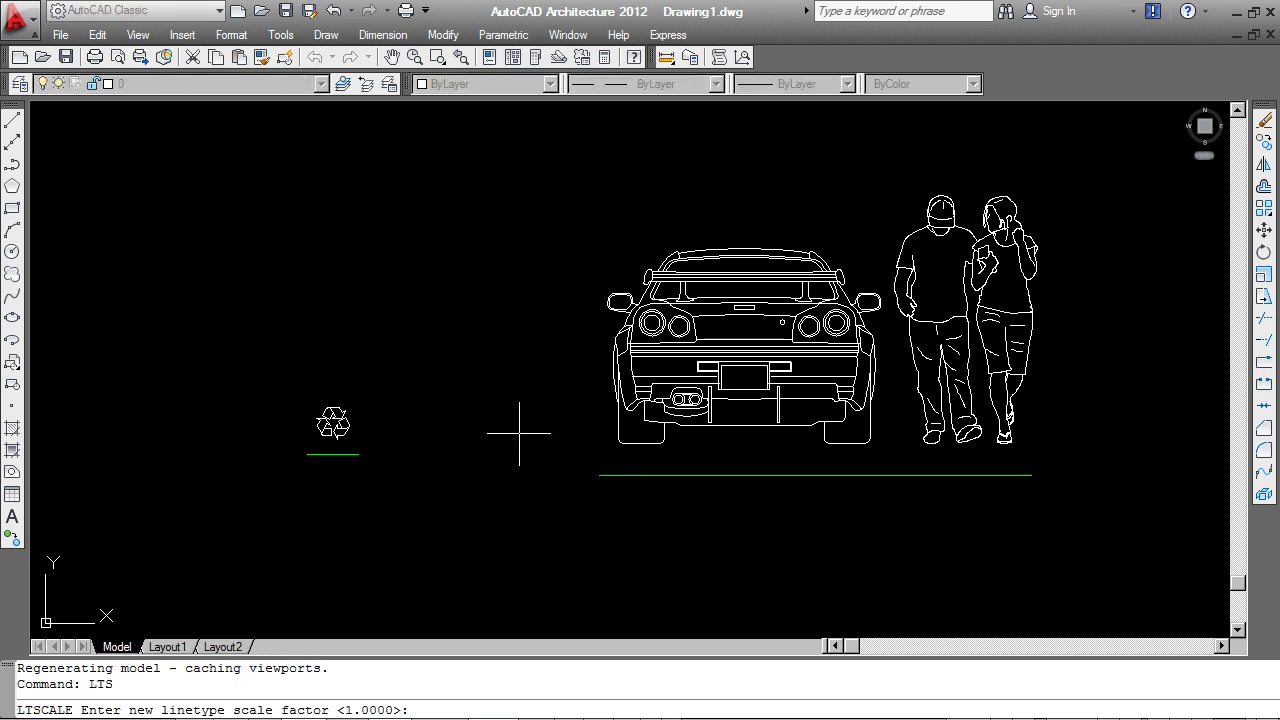
pyautogui.press('Return')
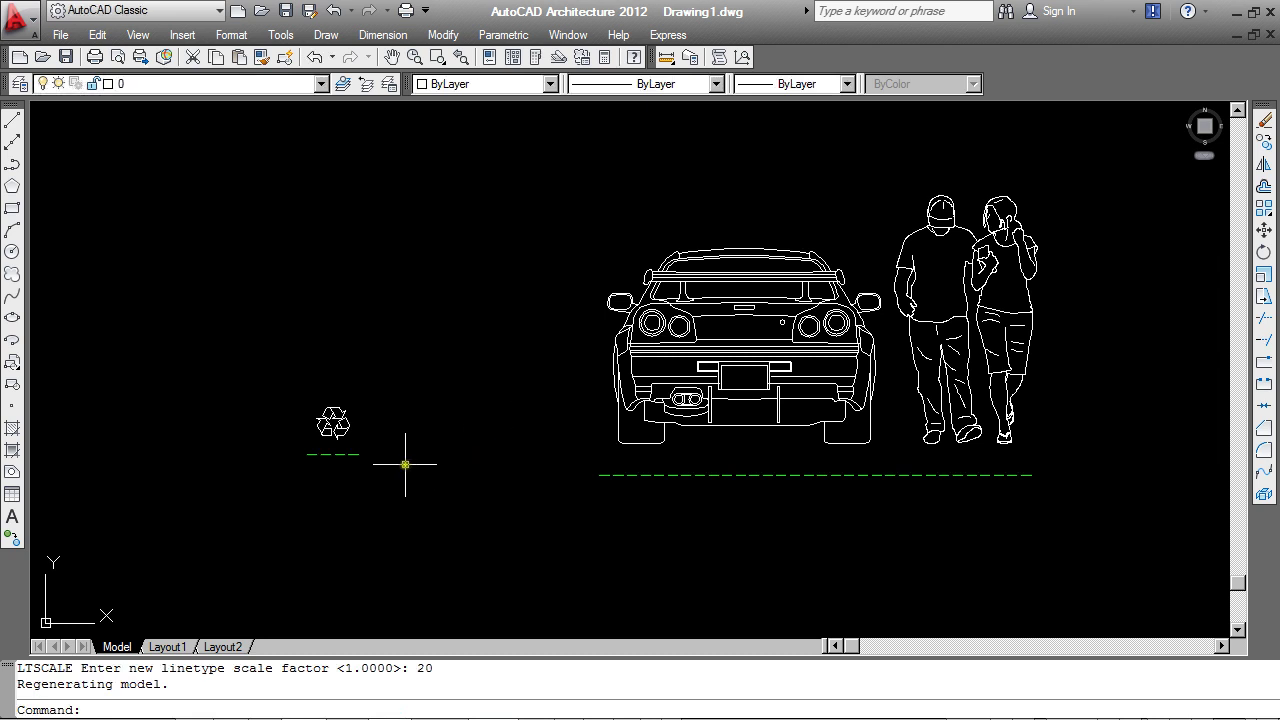
pyautogui.scroll(2, 405, 455)
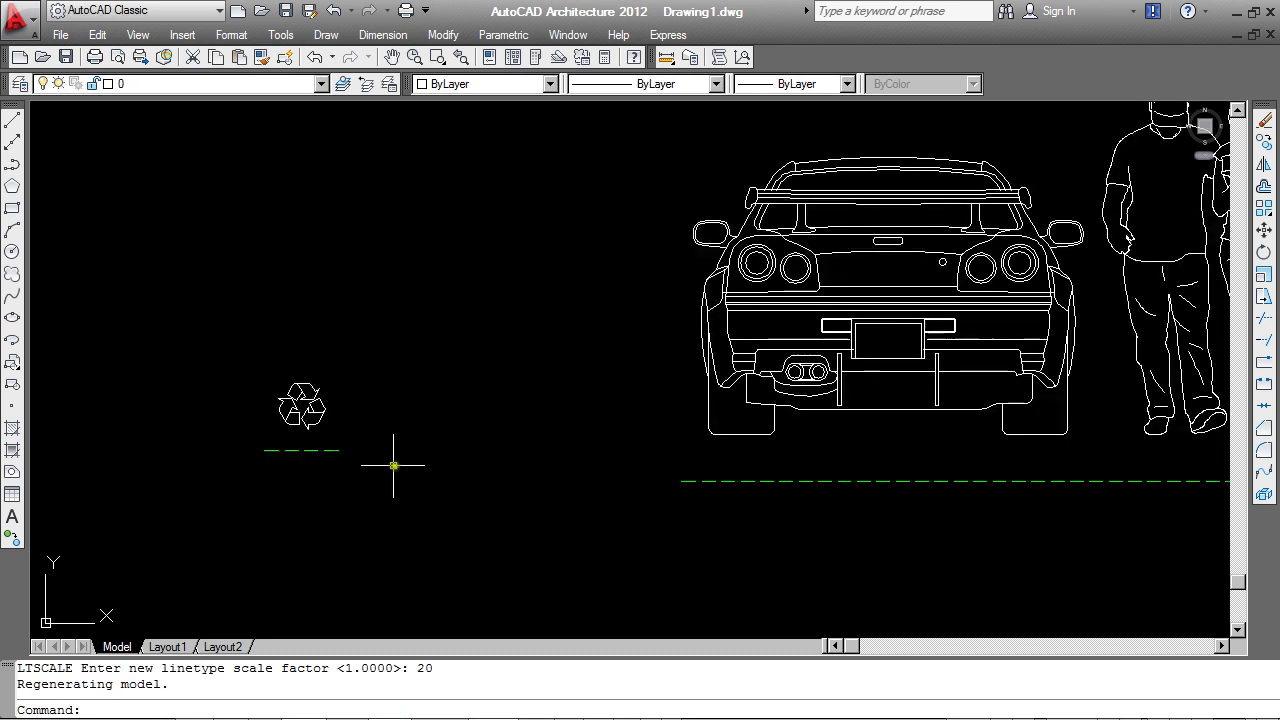
pyautogui.click(310, 450)
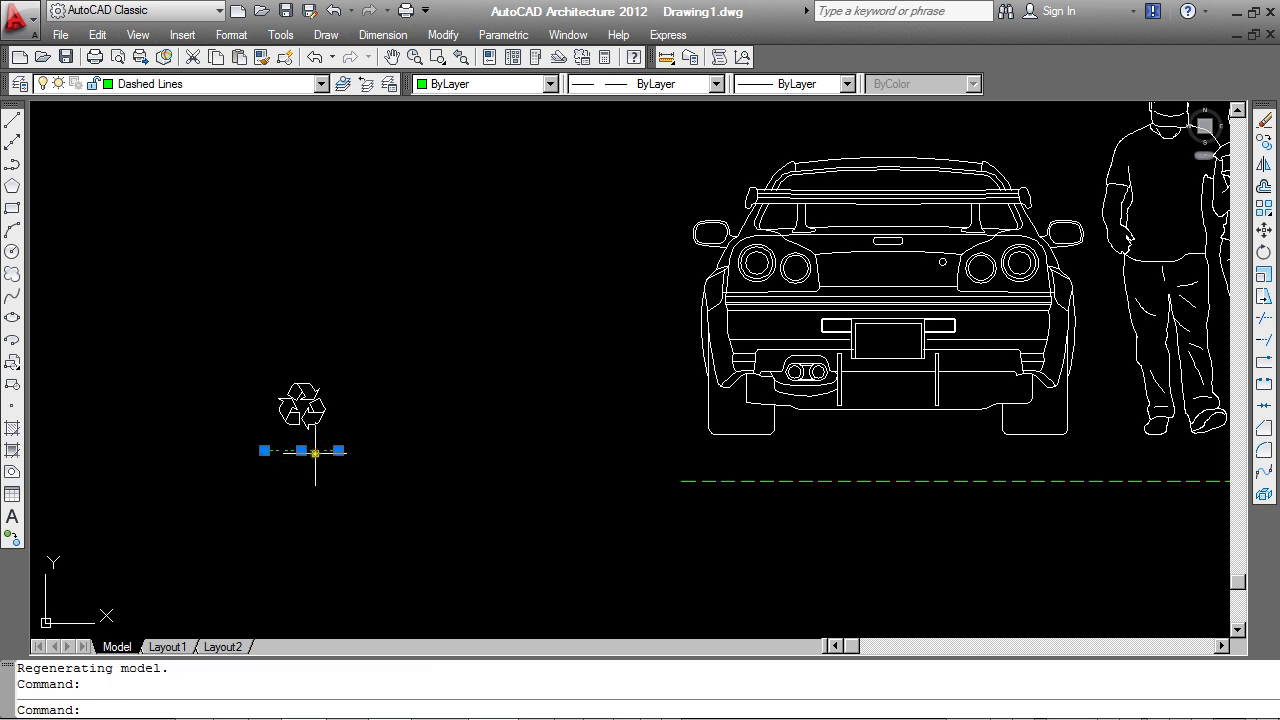
pyautogui.rightClick(314, 452)
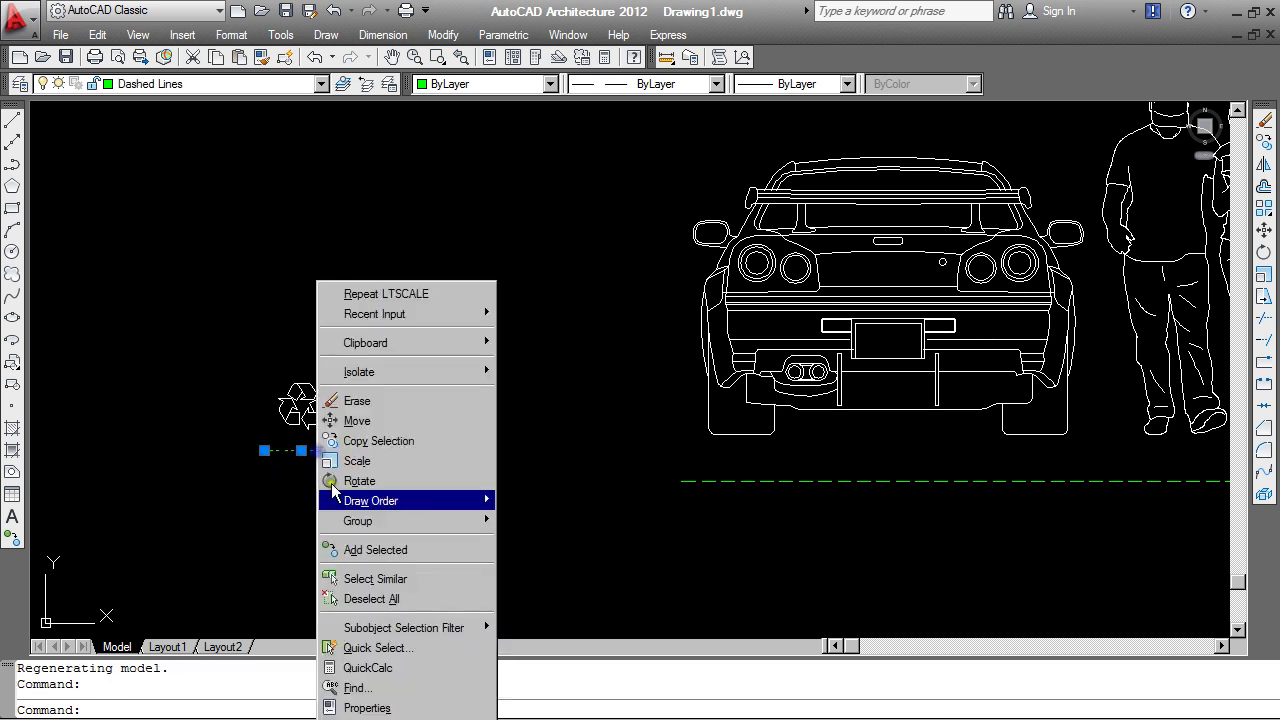
pyautogui.click(367, 706)
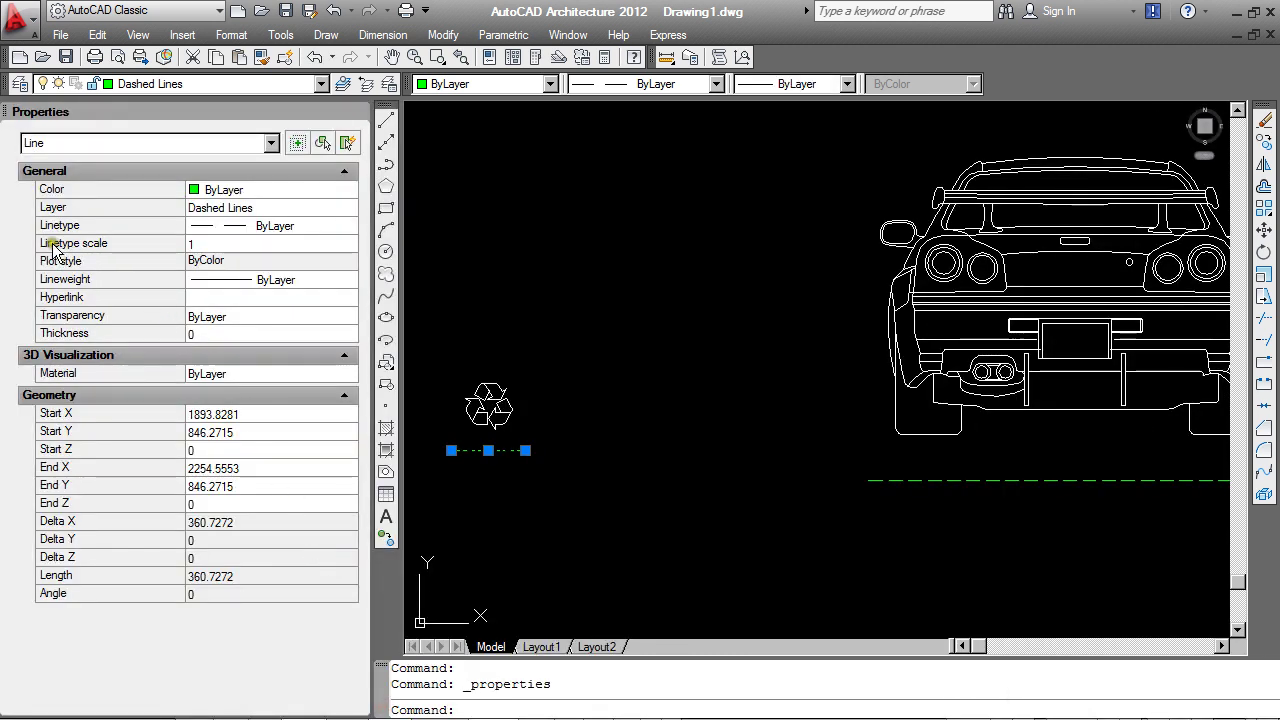
pyautogui.click(197, 245)
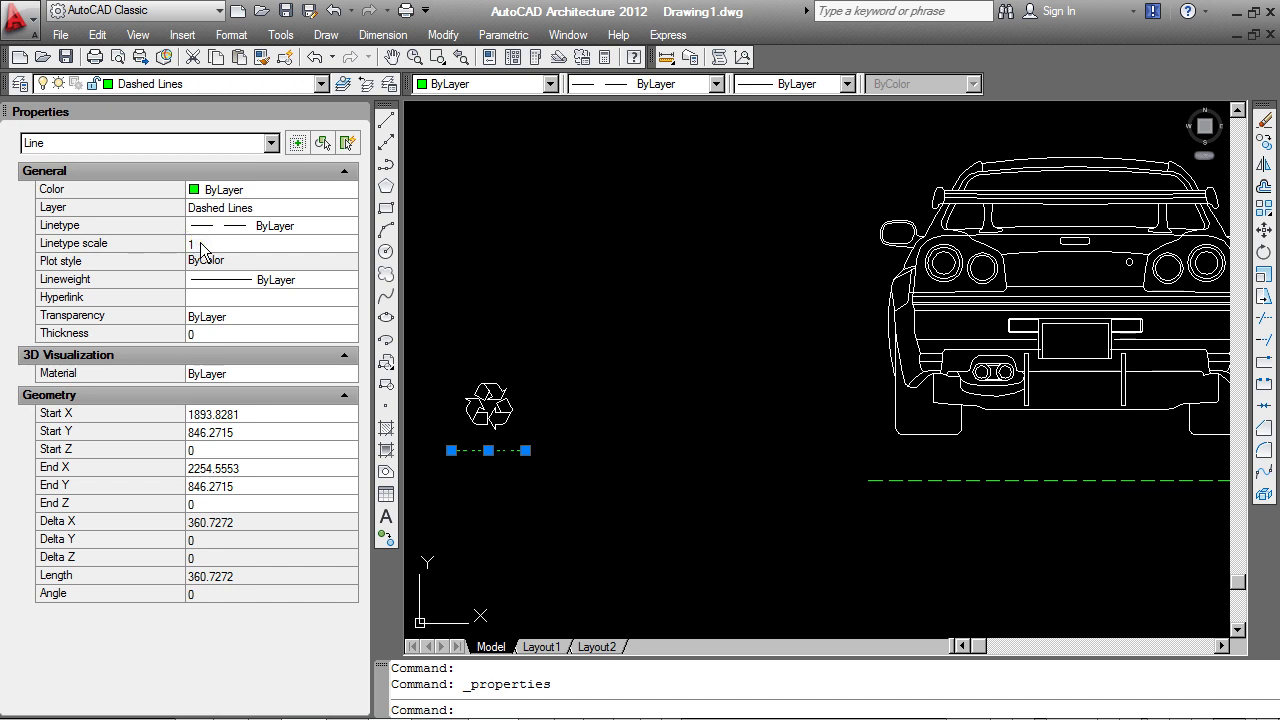
pyautogui.click(201, 246)
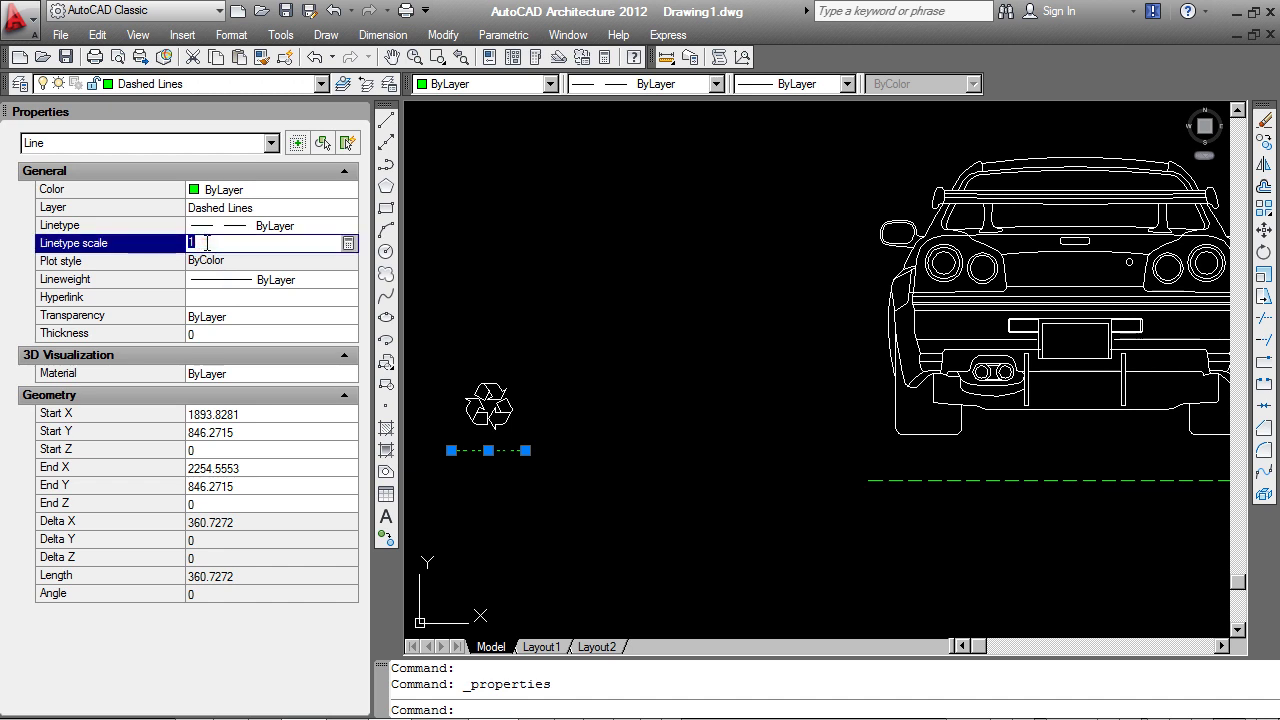
pyautogui.write('.25')
pyautogui.press('Return')
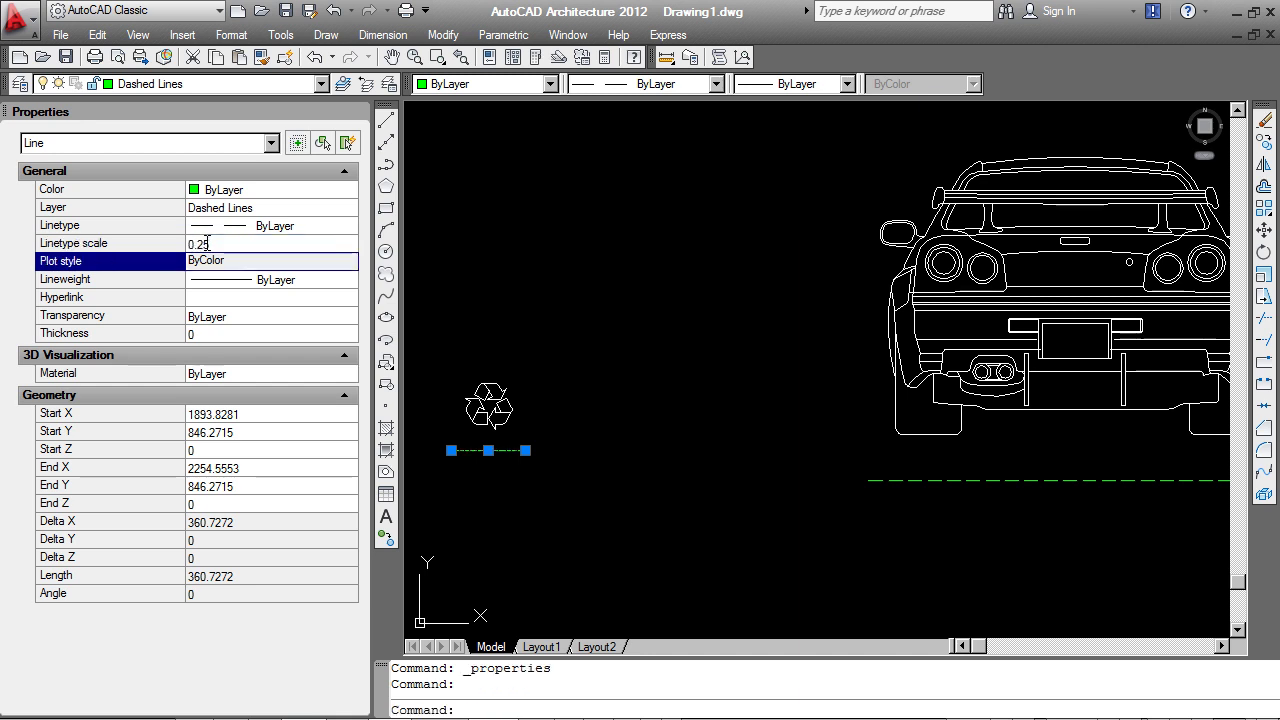
pyautogui.press('Escape')
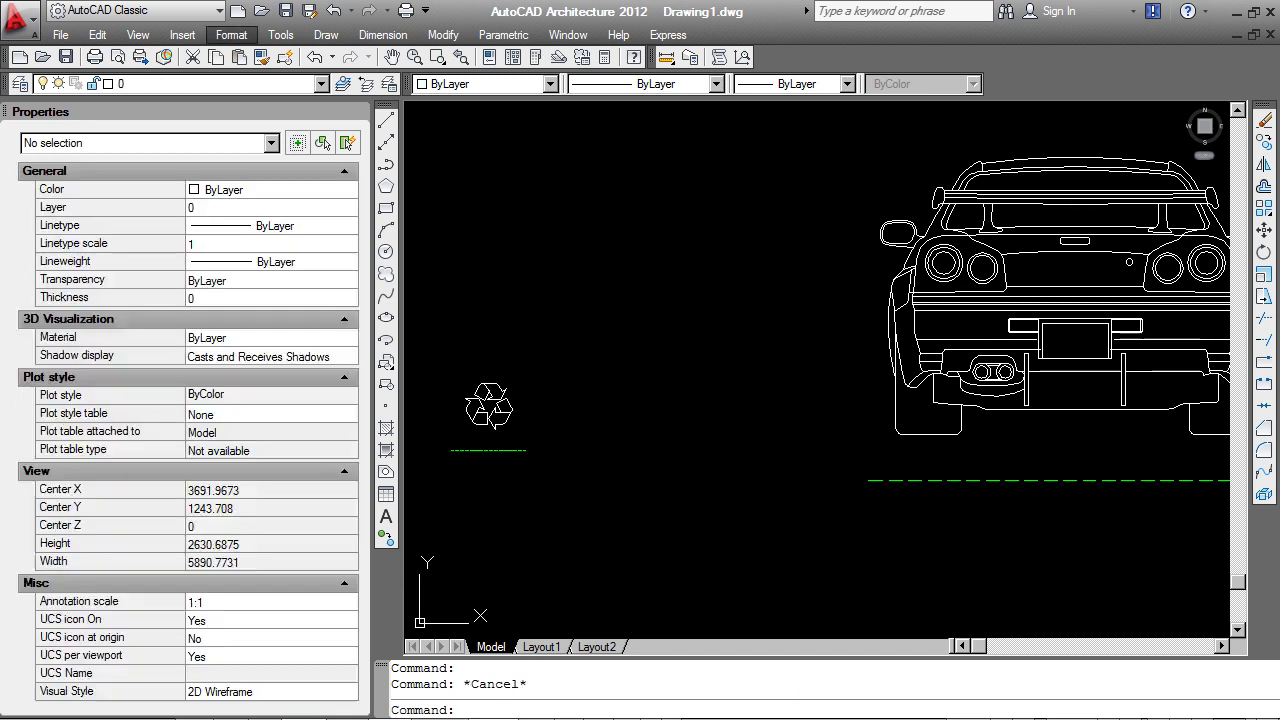
pyautogui.click(482, 462)
pyautogui.scroll(6, 482, 455)
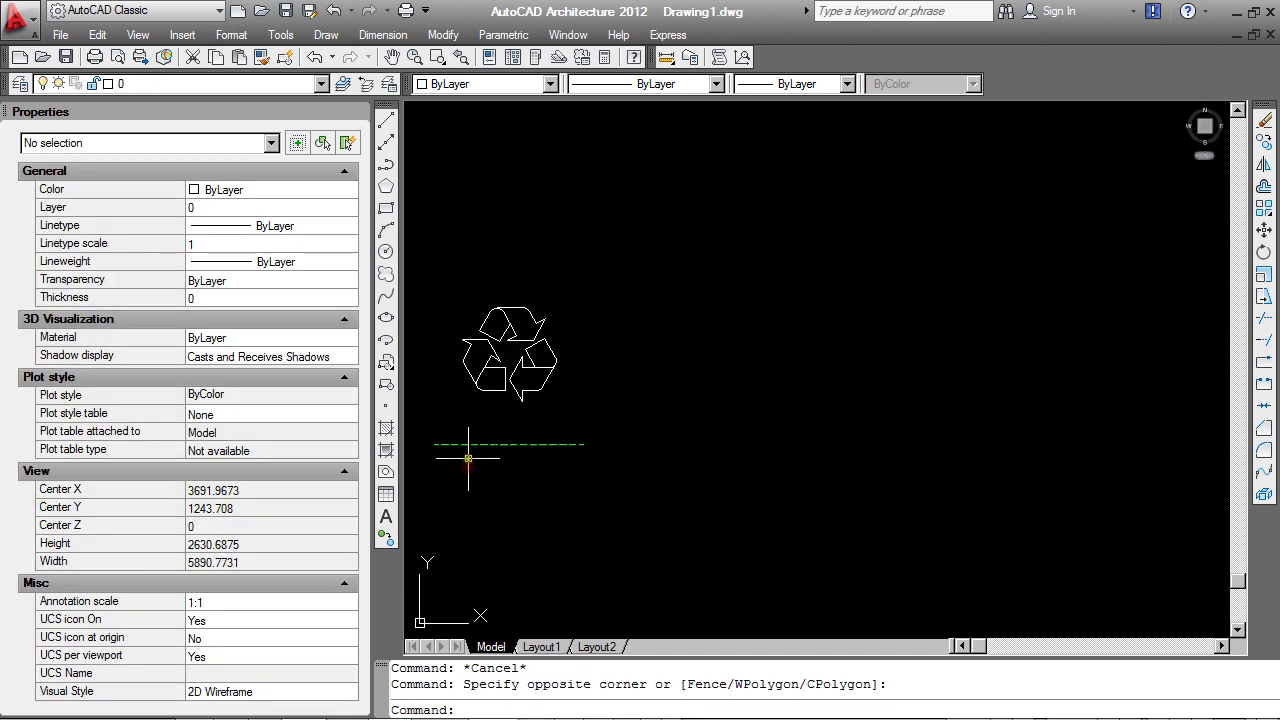
pyautogui.scroll(-8, 516, 447)
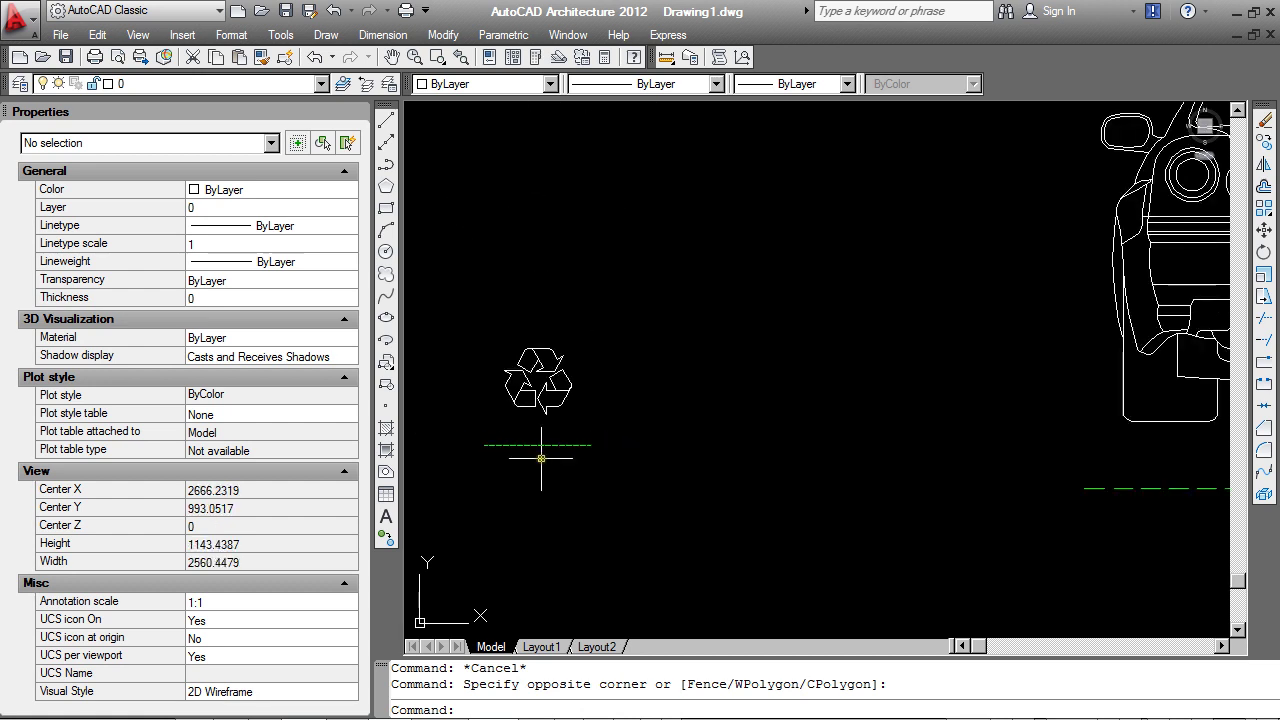
pyautogui.click(546, 450)
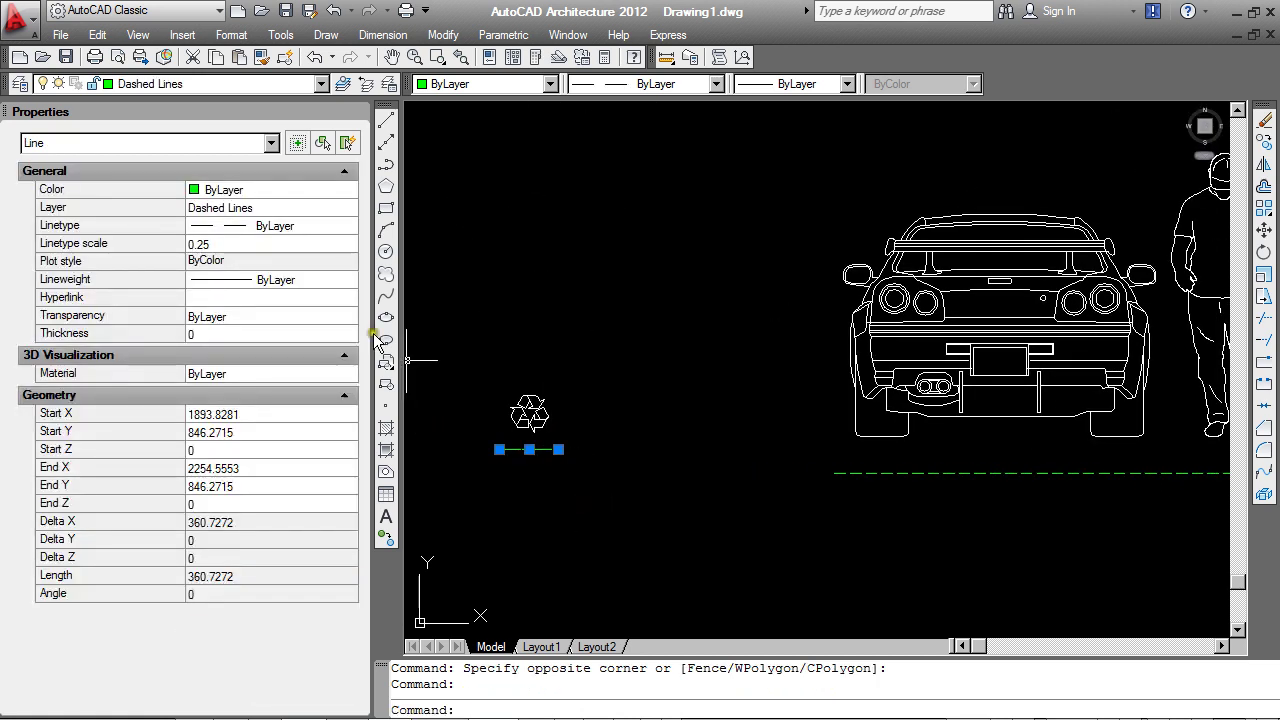
pyautogui.click(226, 244)
pyautogui.write('1')
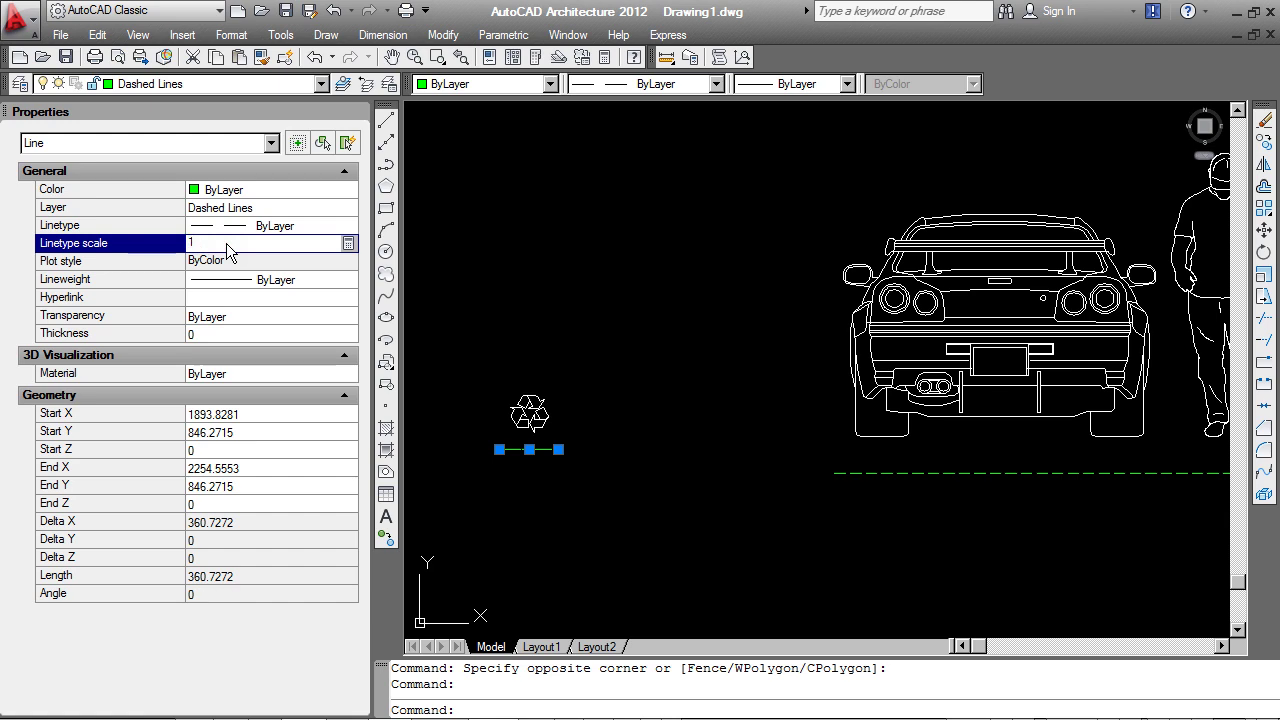
pyautogui.press('Return')
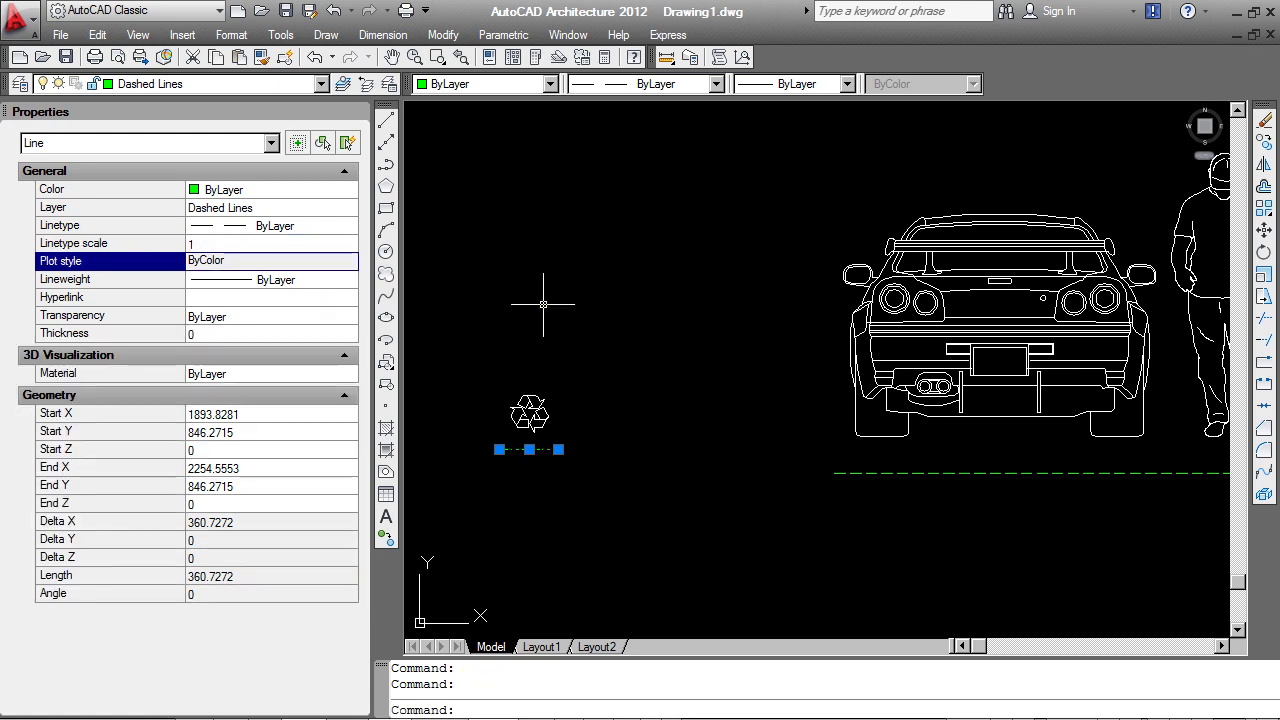
pyautogui.press('Escape')
pyautogui.press('Escape')
pyautogui.click(358, 112)
pyautogui.scroll(-2, 361, 395)
pyautogui.scroll(3, 673, 375)
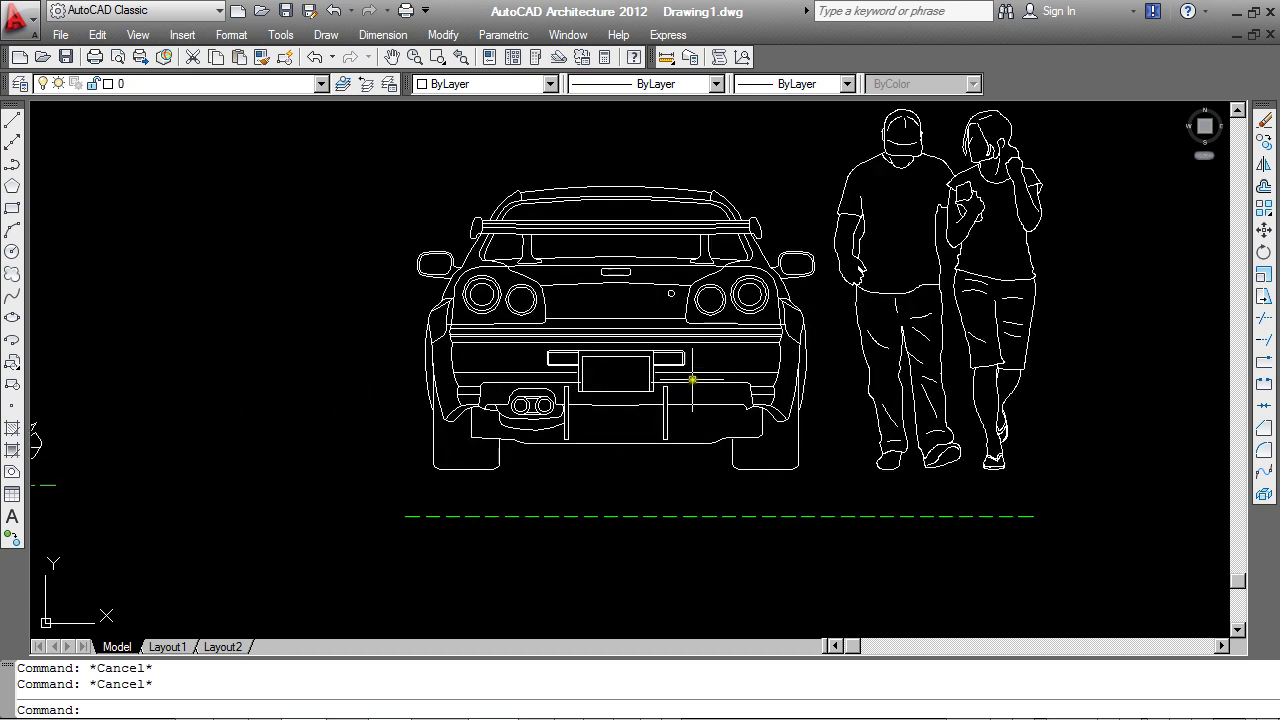
pyautogui.scroll(-2, 693, 379)
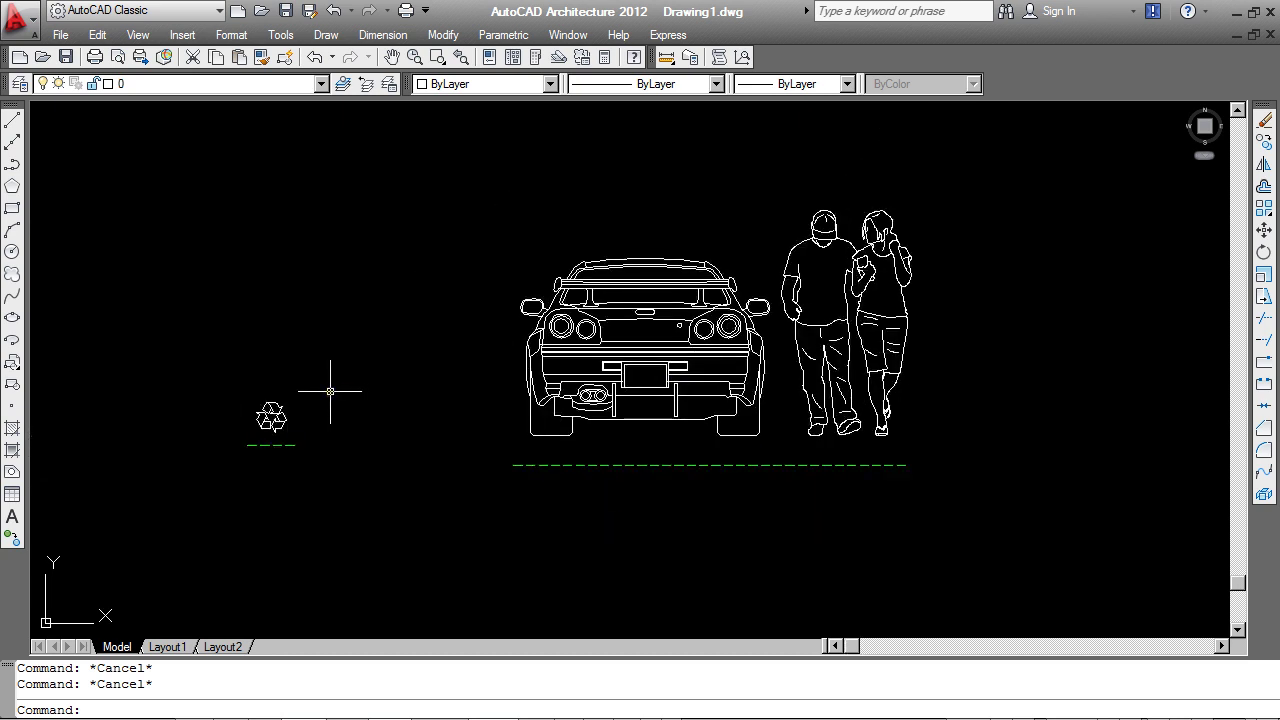
pyautogui.write('LT')
pyautogui.press('Return')
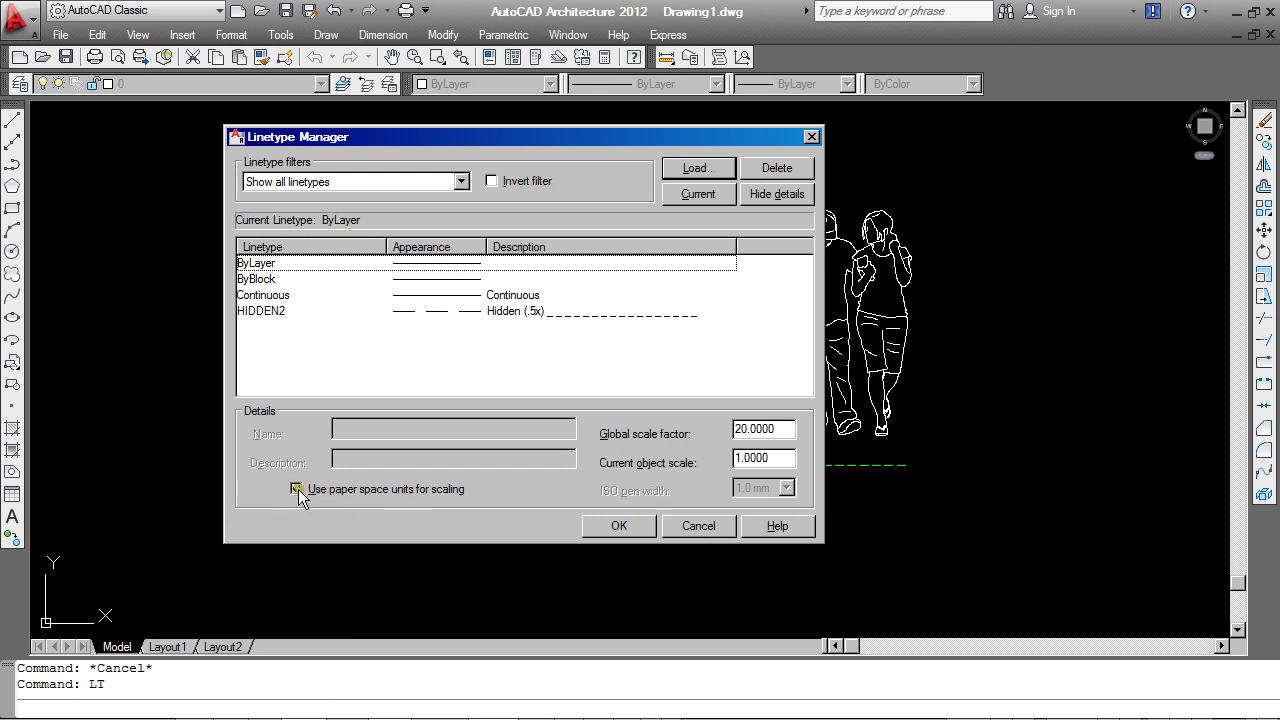
pyautogui.click(608, 527)
pyautogui.click(554, 505)
pyautogui.click(296, 489)
pyautogui.click(698, 526)
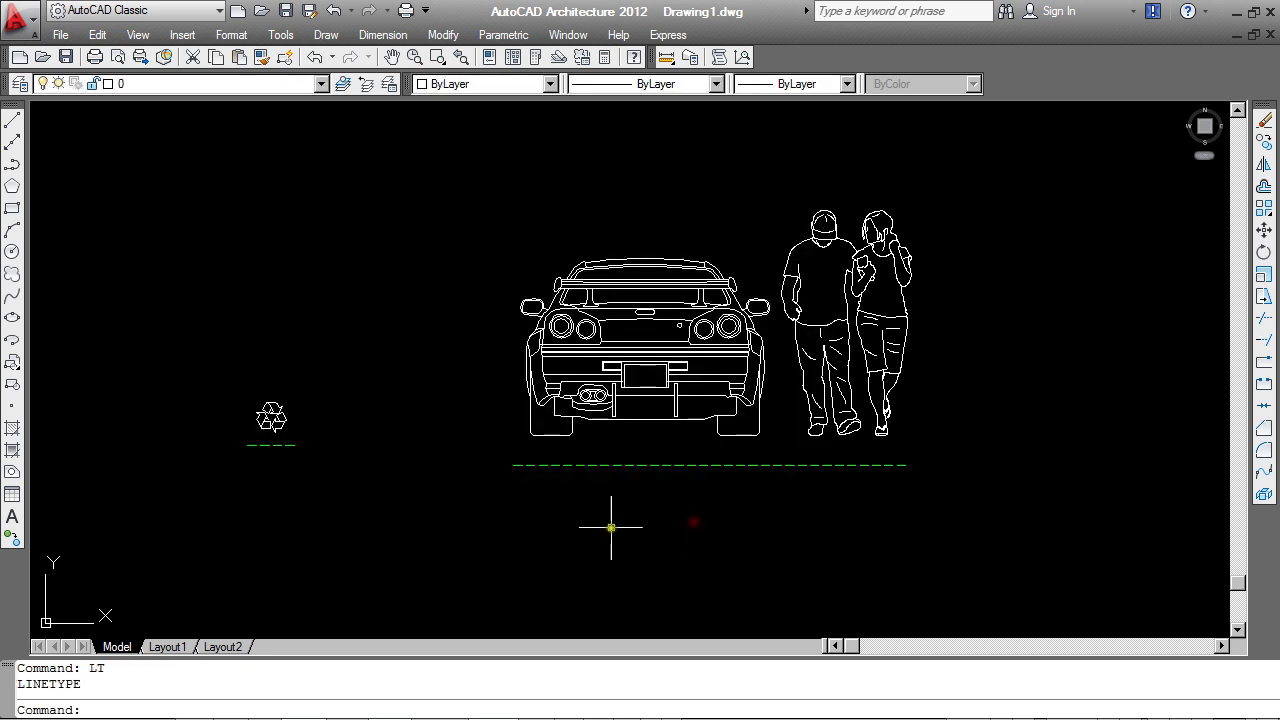